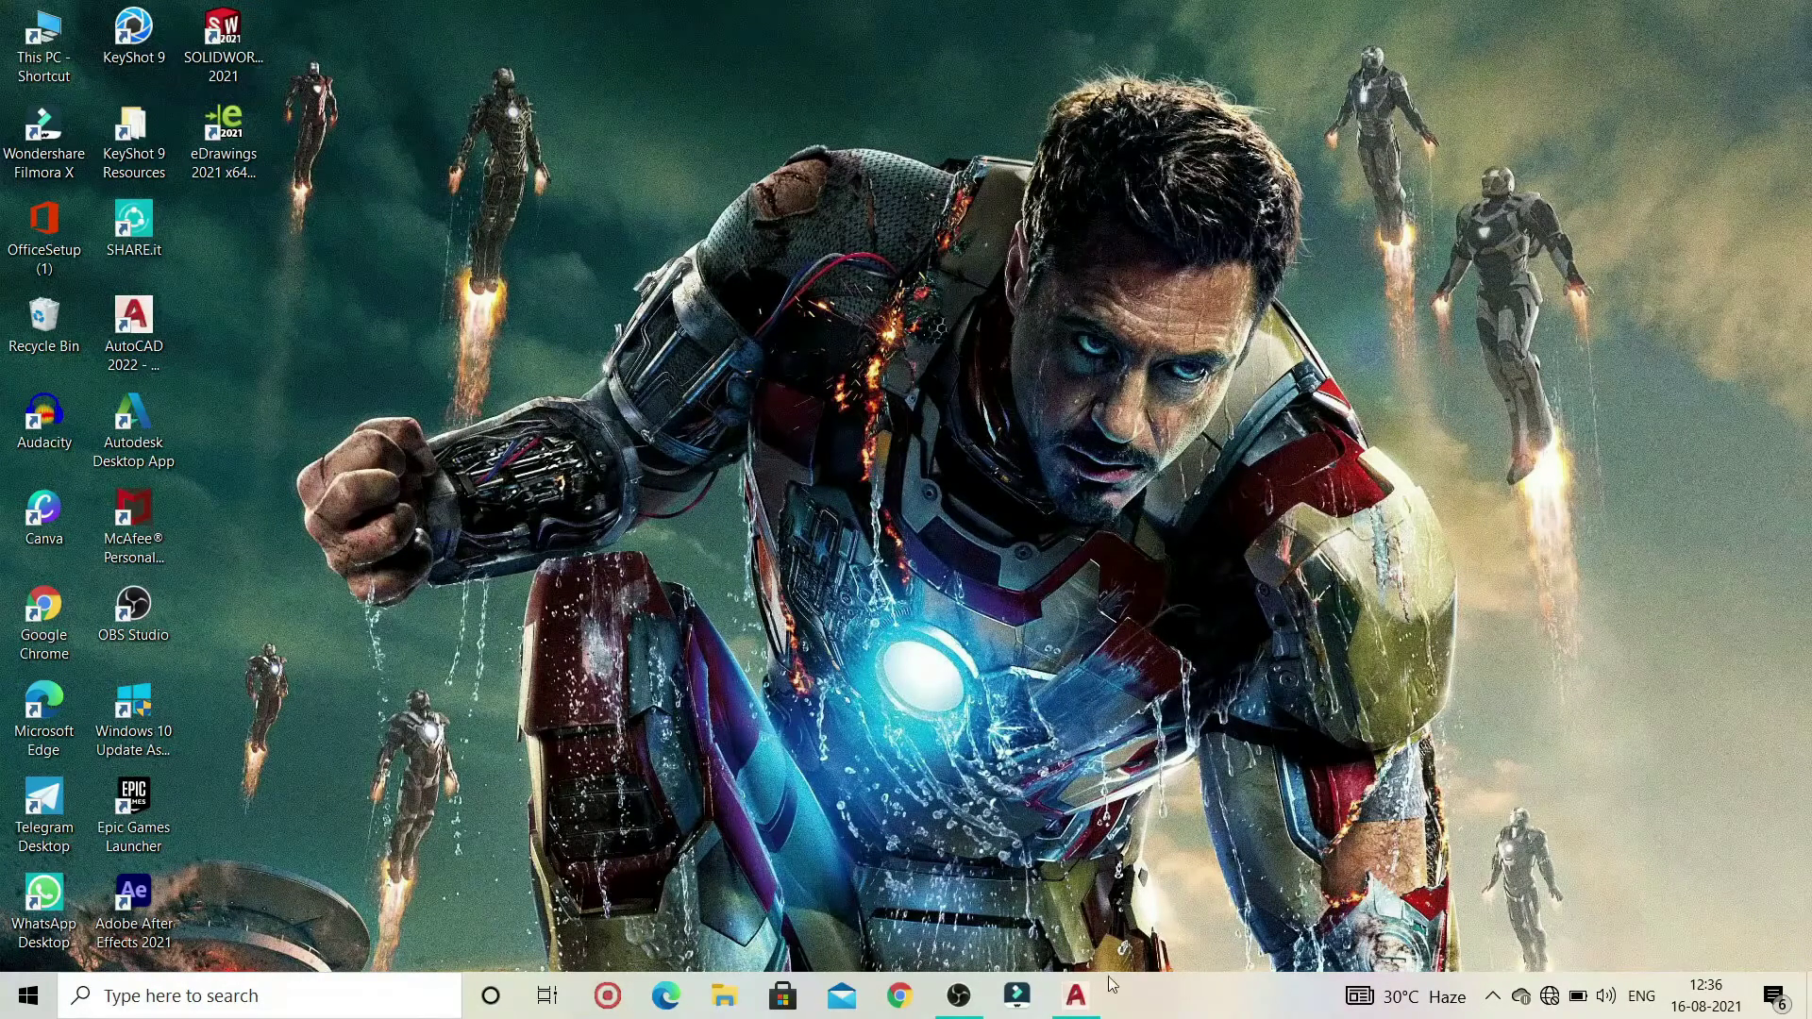
- Switch to AutoCAD and look at the additional layer tools
left_click(1075, 995)
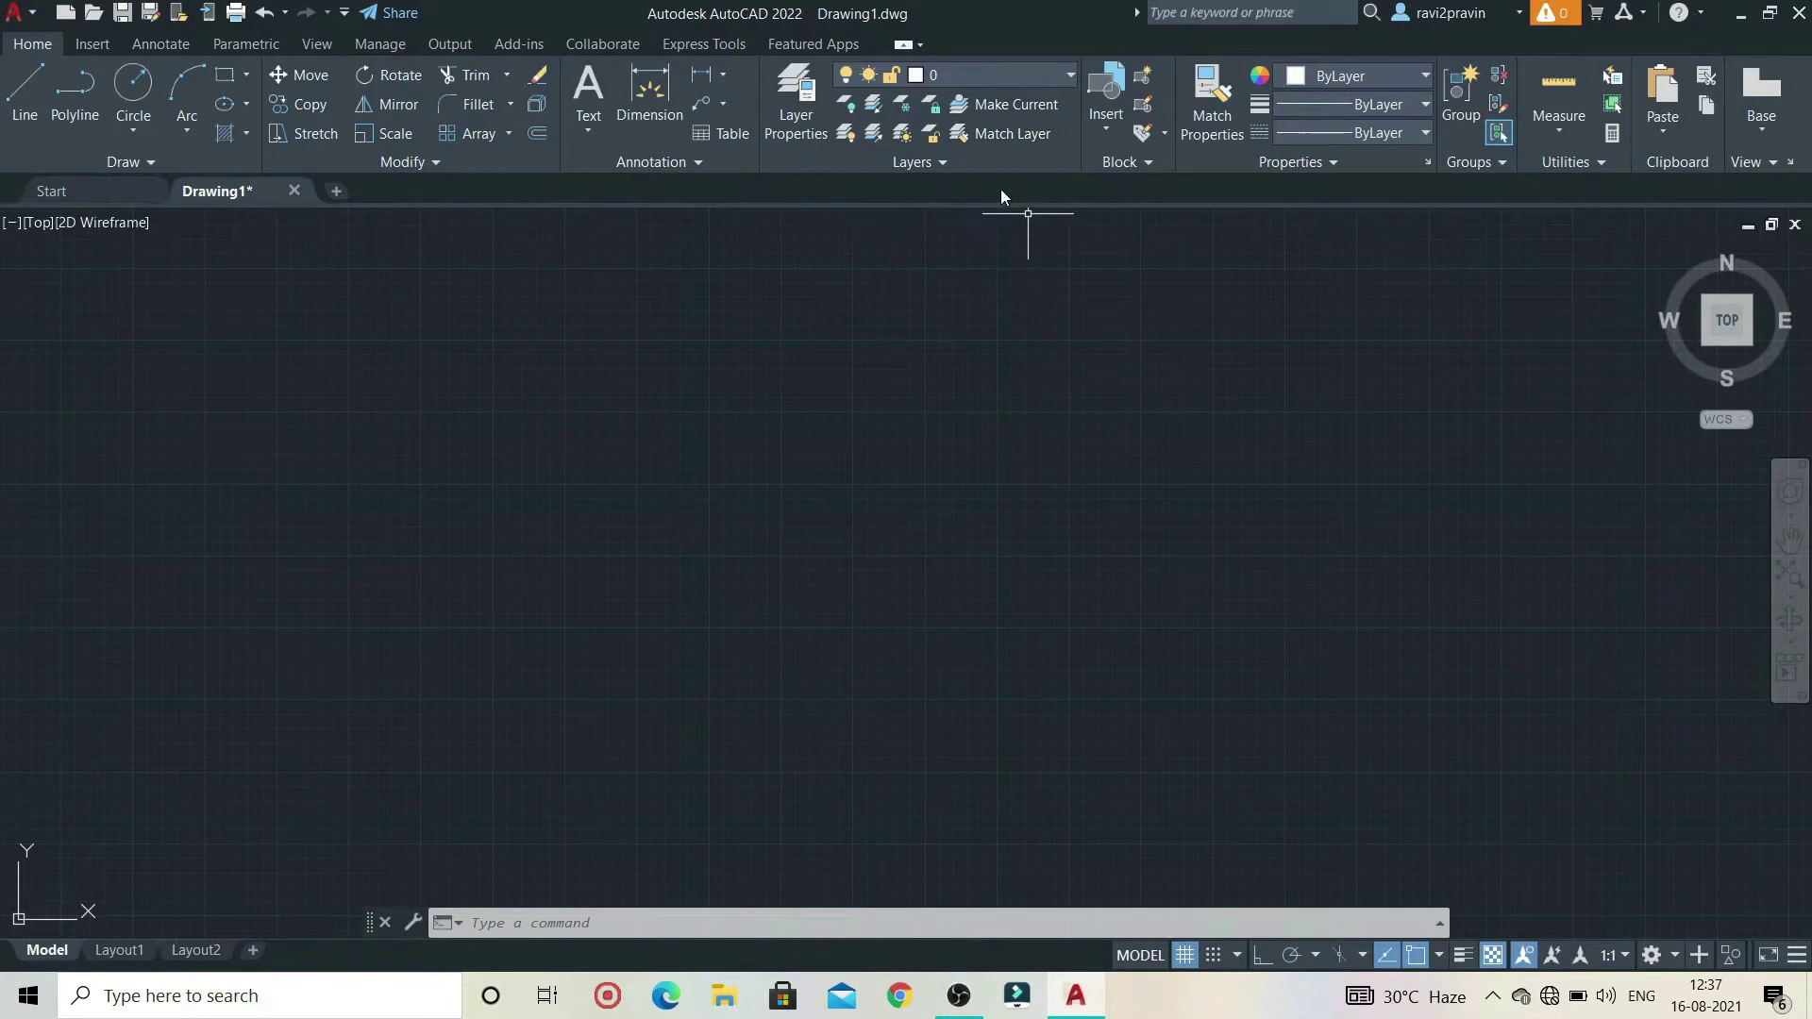
left_click(942, 167)
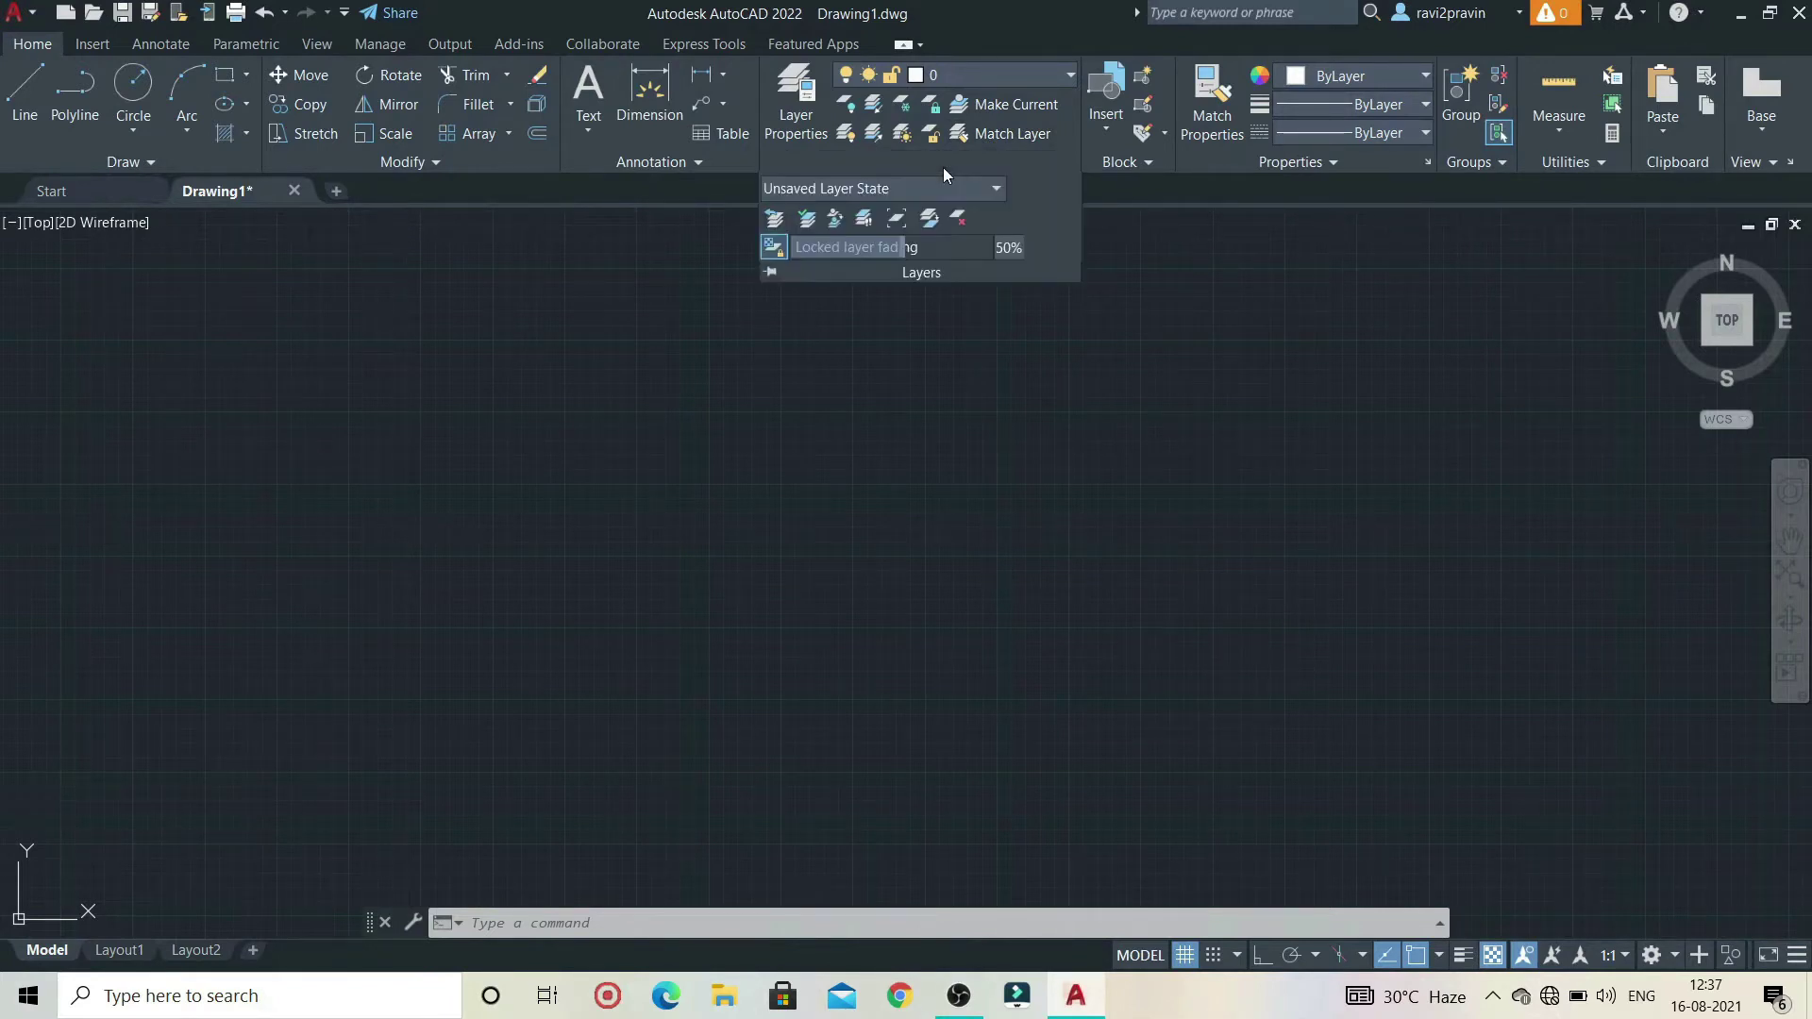
left_click(812, 382)
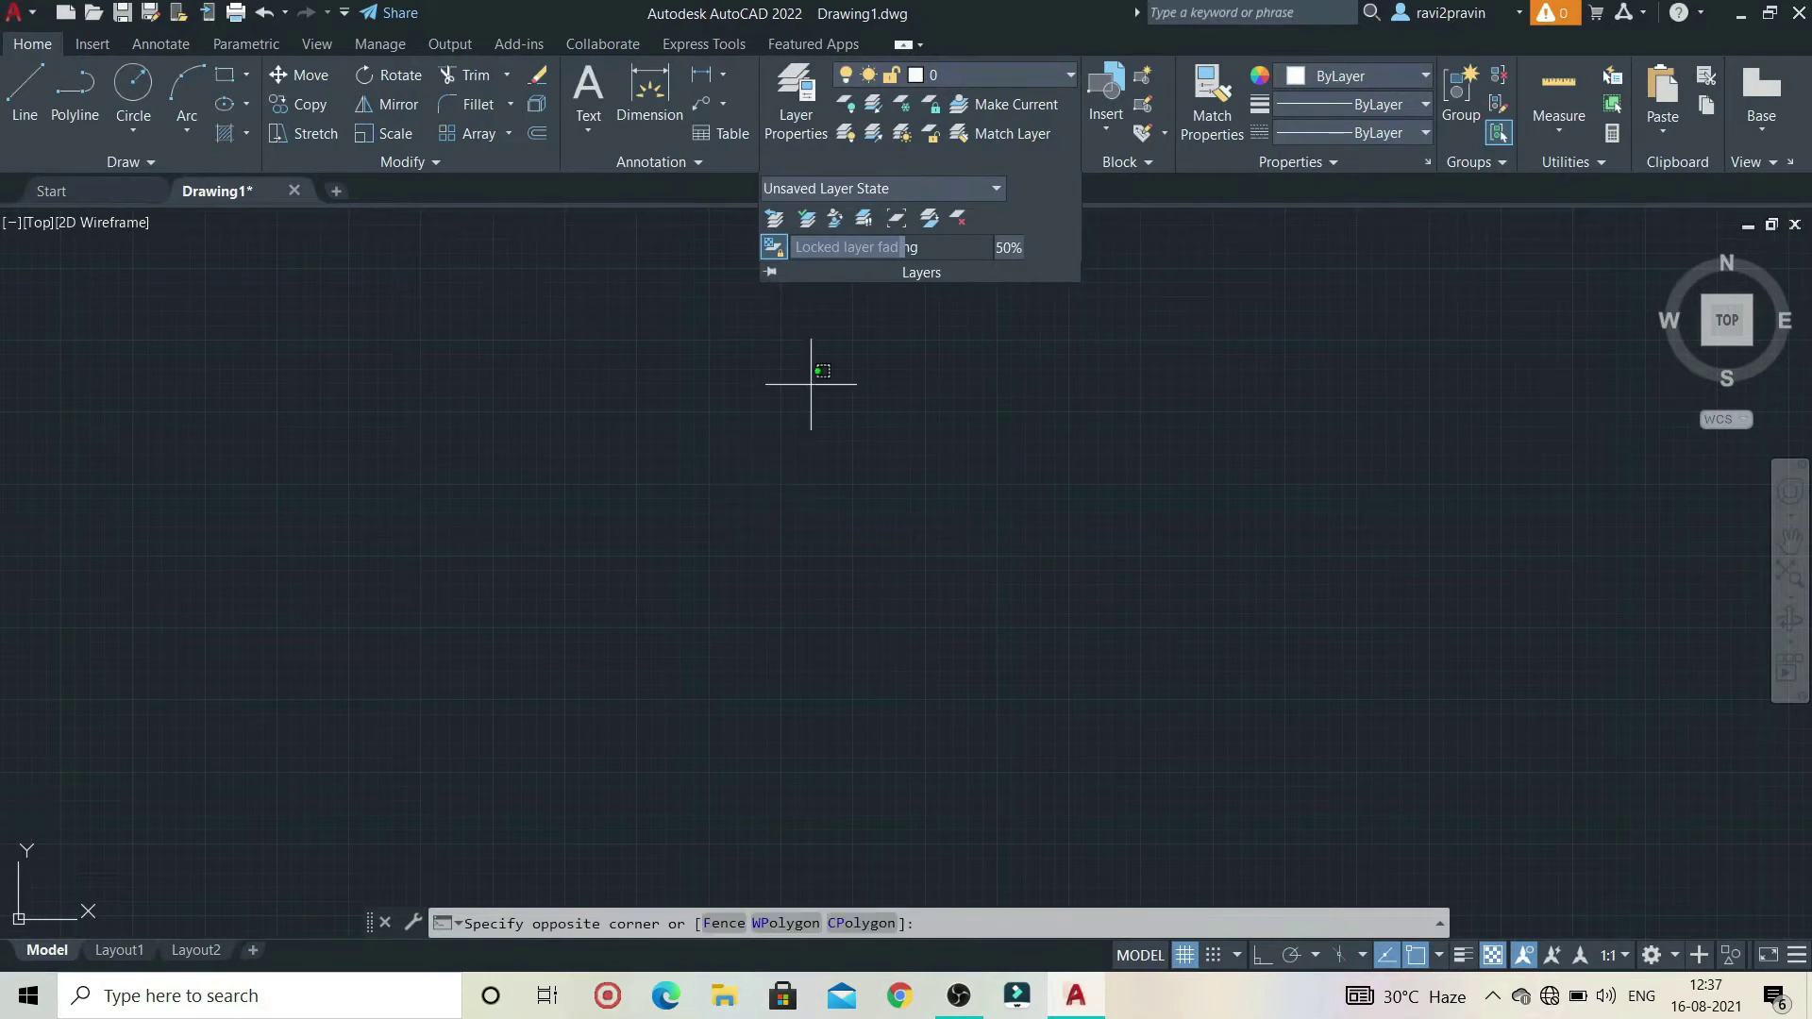
left_click(638, 439)
- Draw two connected lines forming a V shape in the middle of the drawing area
left_click(25, 94)
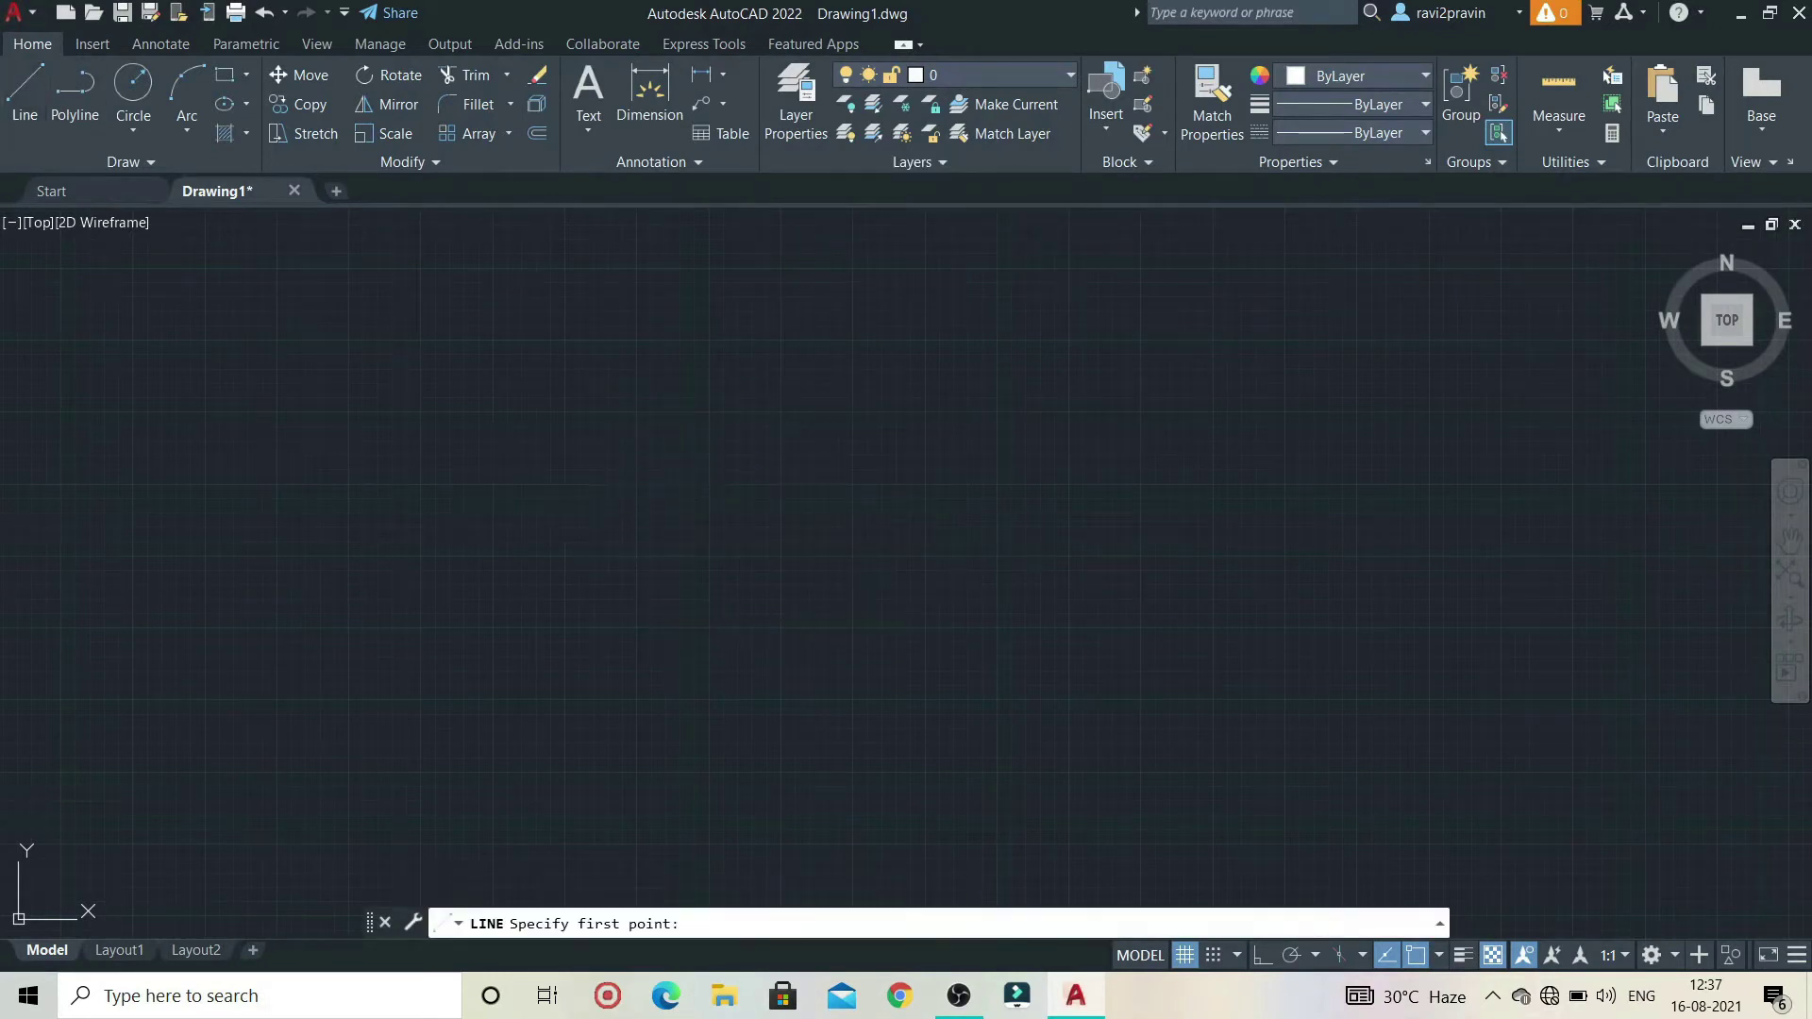
left_click(546, 445)
left_click(685, 589)
left_click(926, 410)
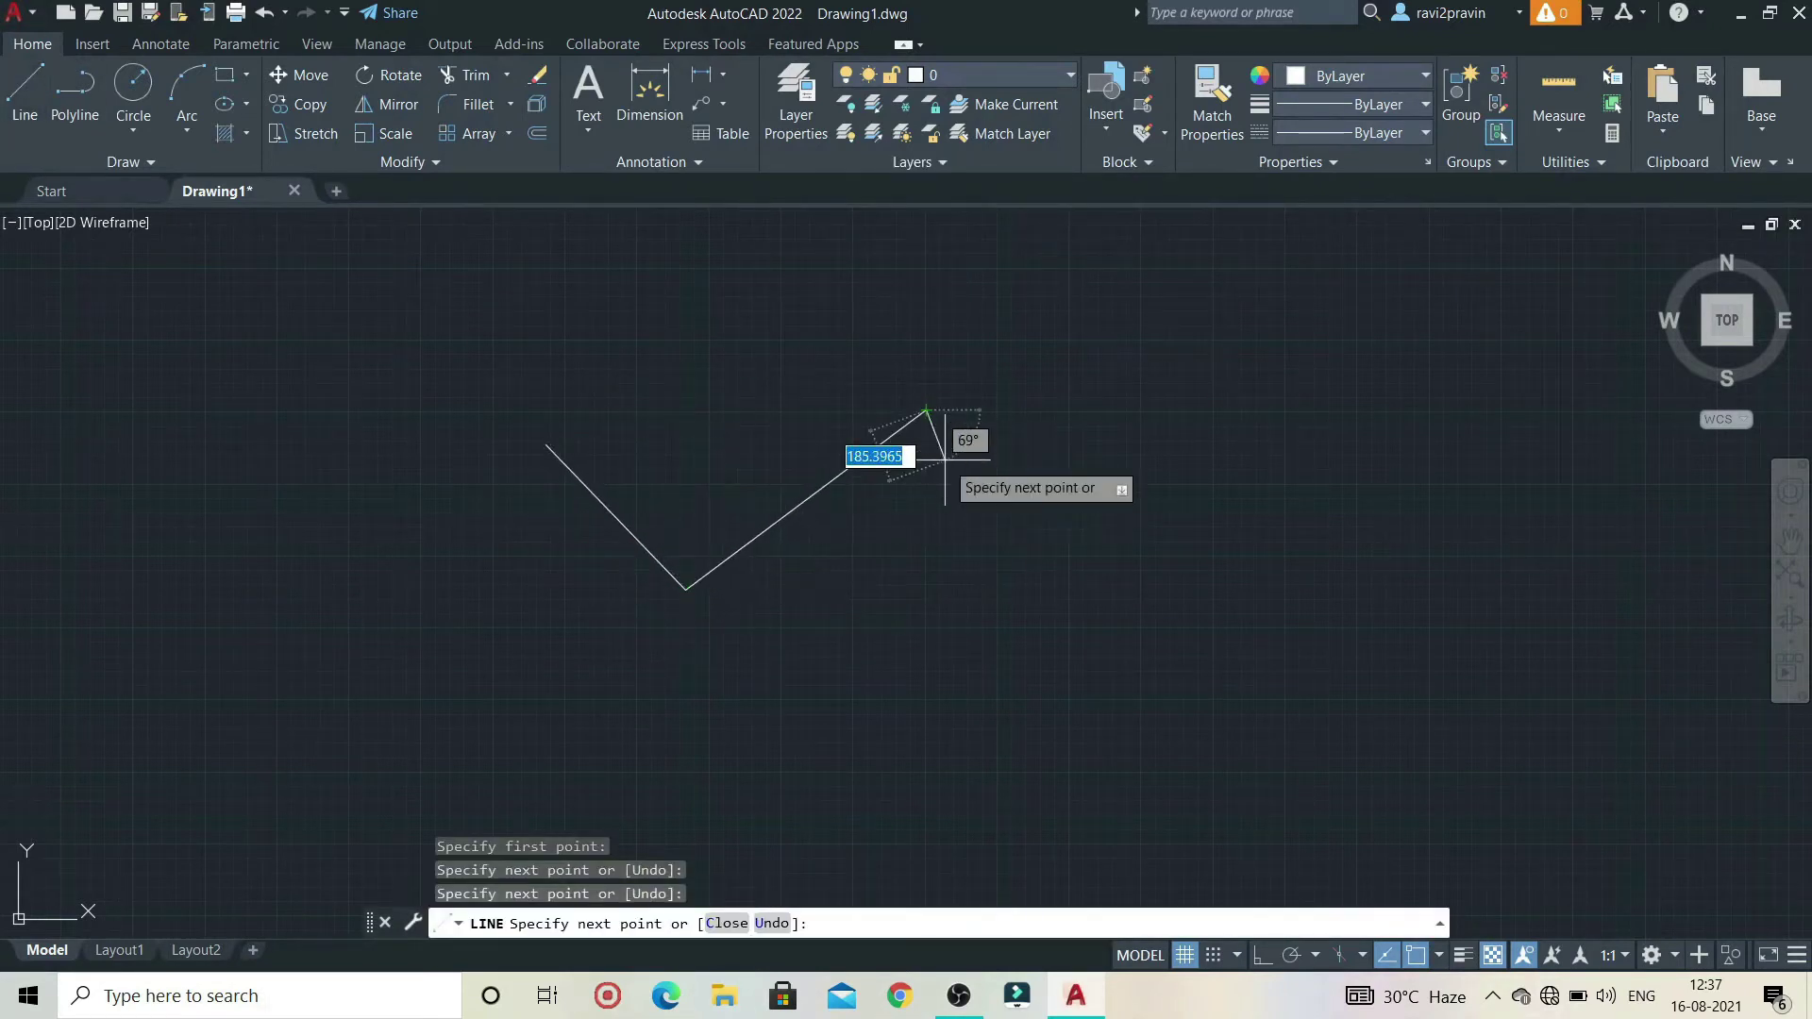
key("Escape")
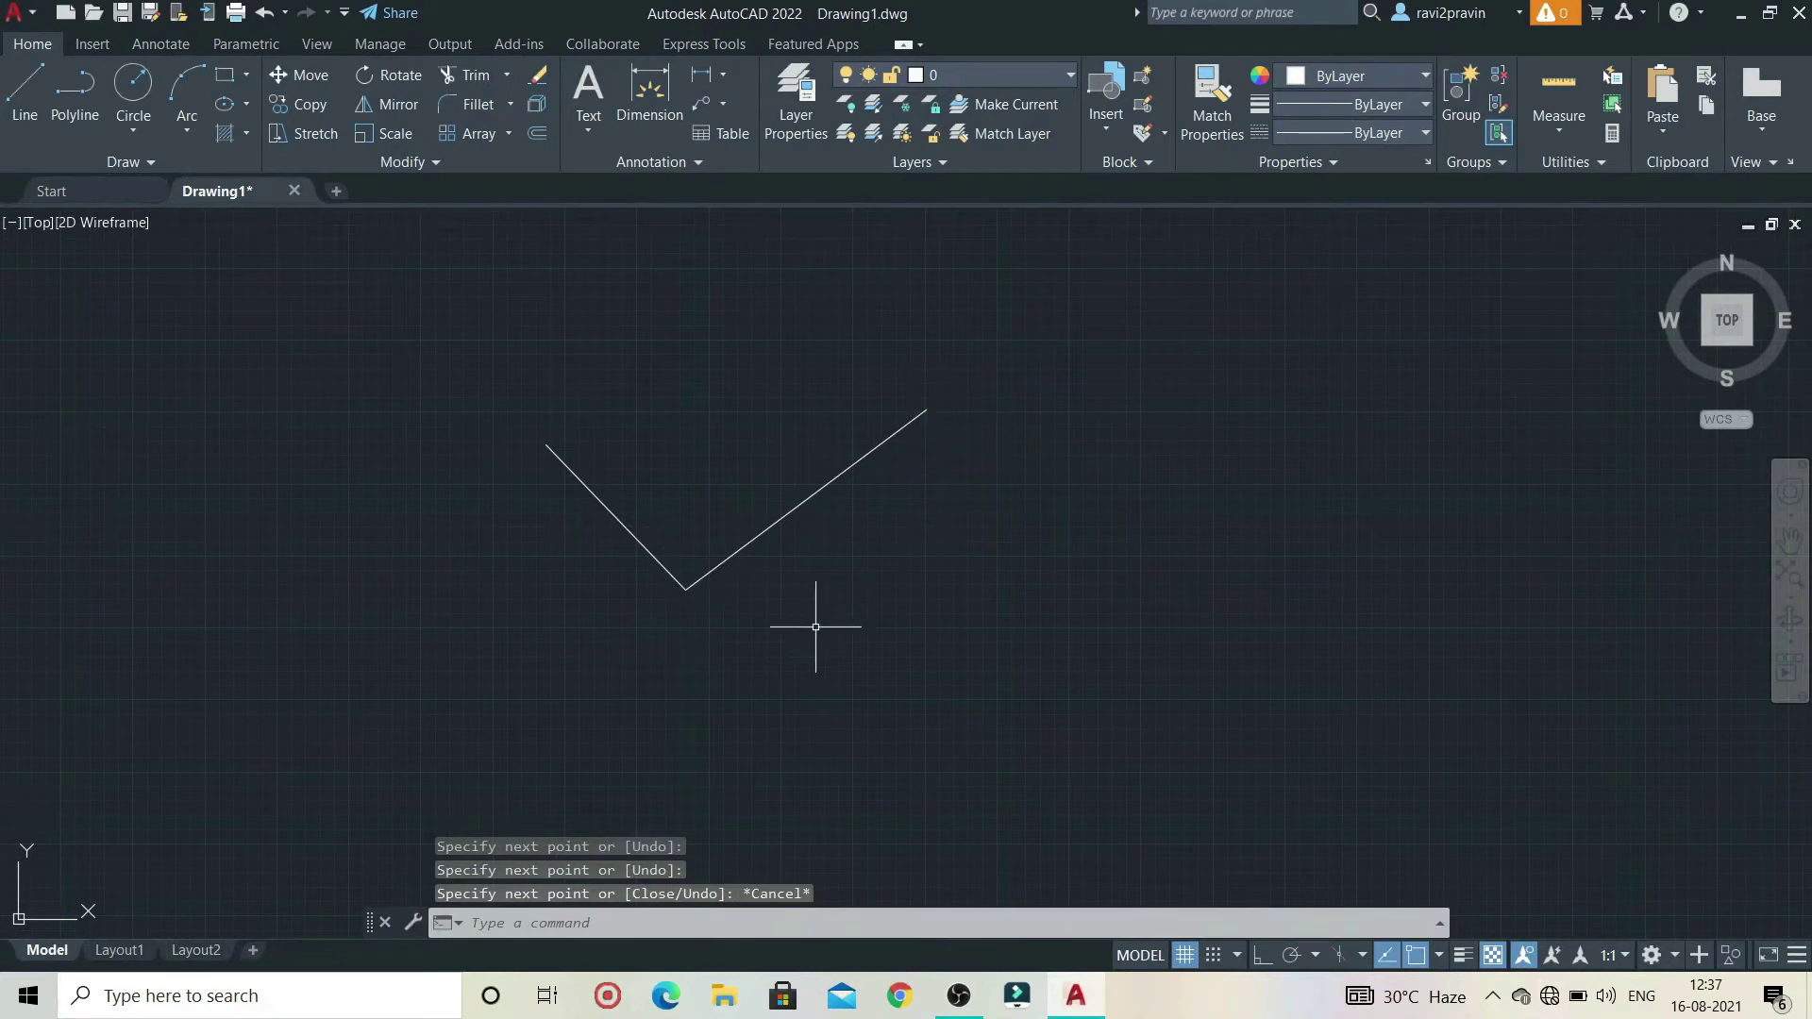
- Draw a circle between the arms of the V, overlapping its longer line
left_click(133, 87)
left_click(729, 433)
left_click(788, 513)
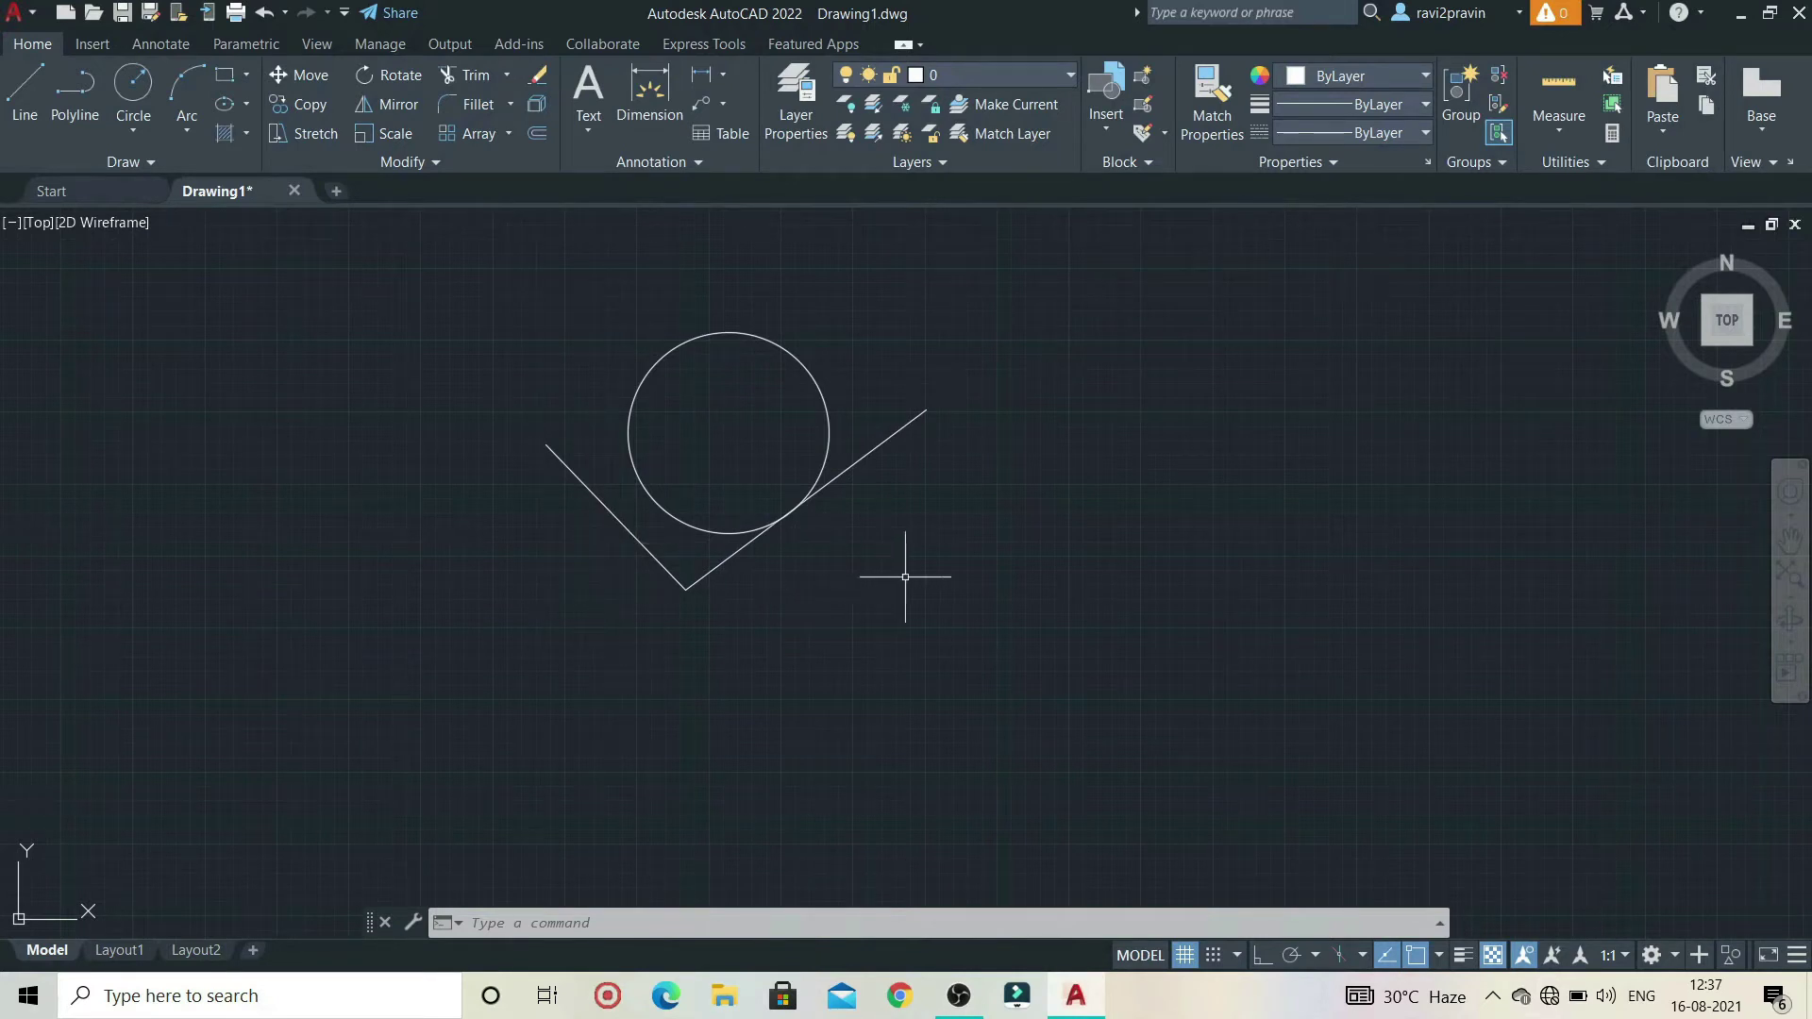
- Erase the circle and both lines from the drawing
left_click(1016, 663)
left_click(483, 245)
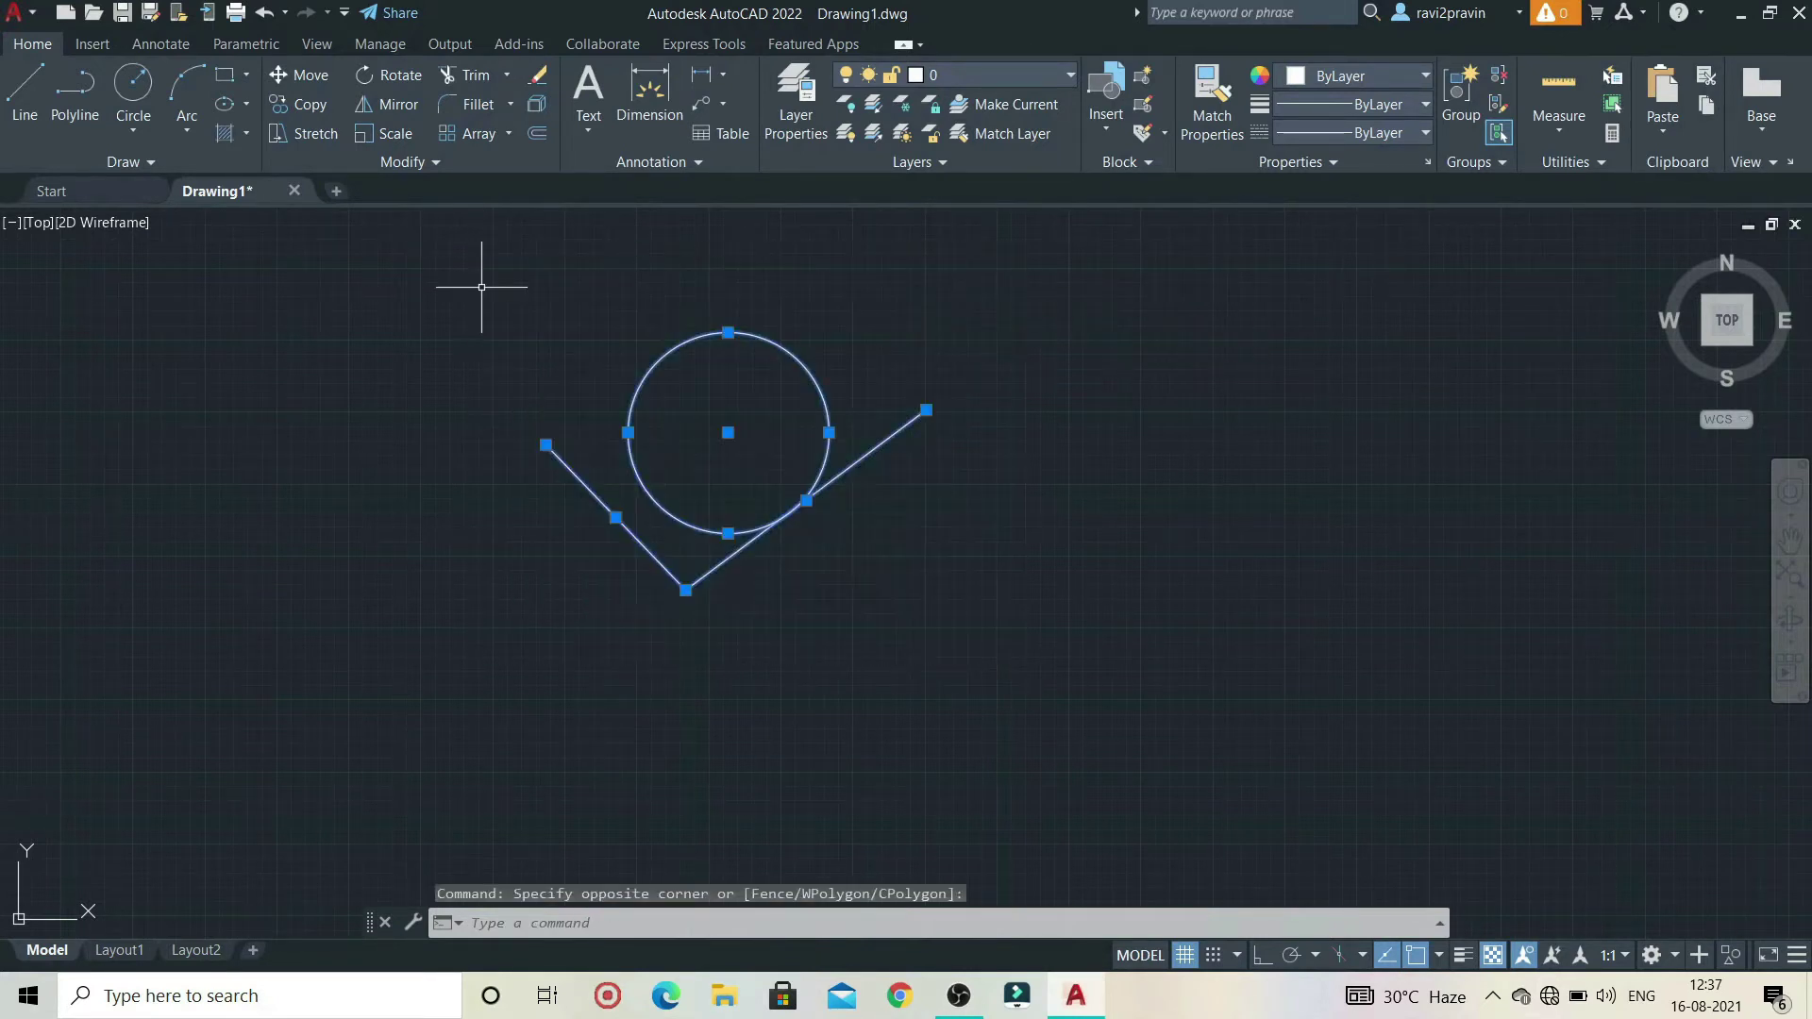
key("Delete")
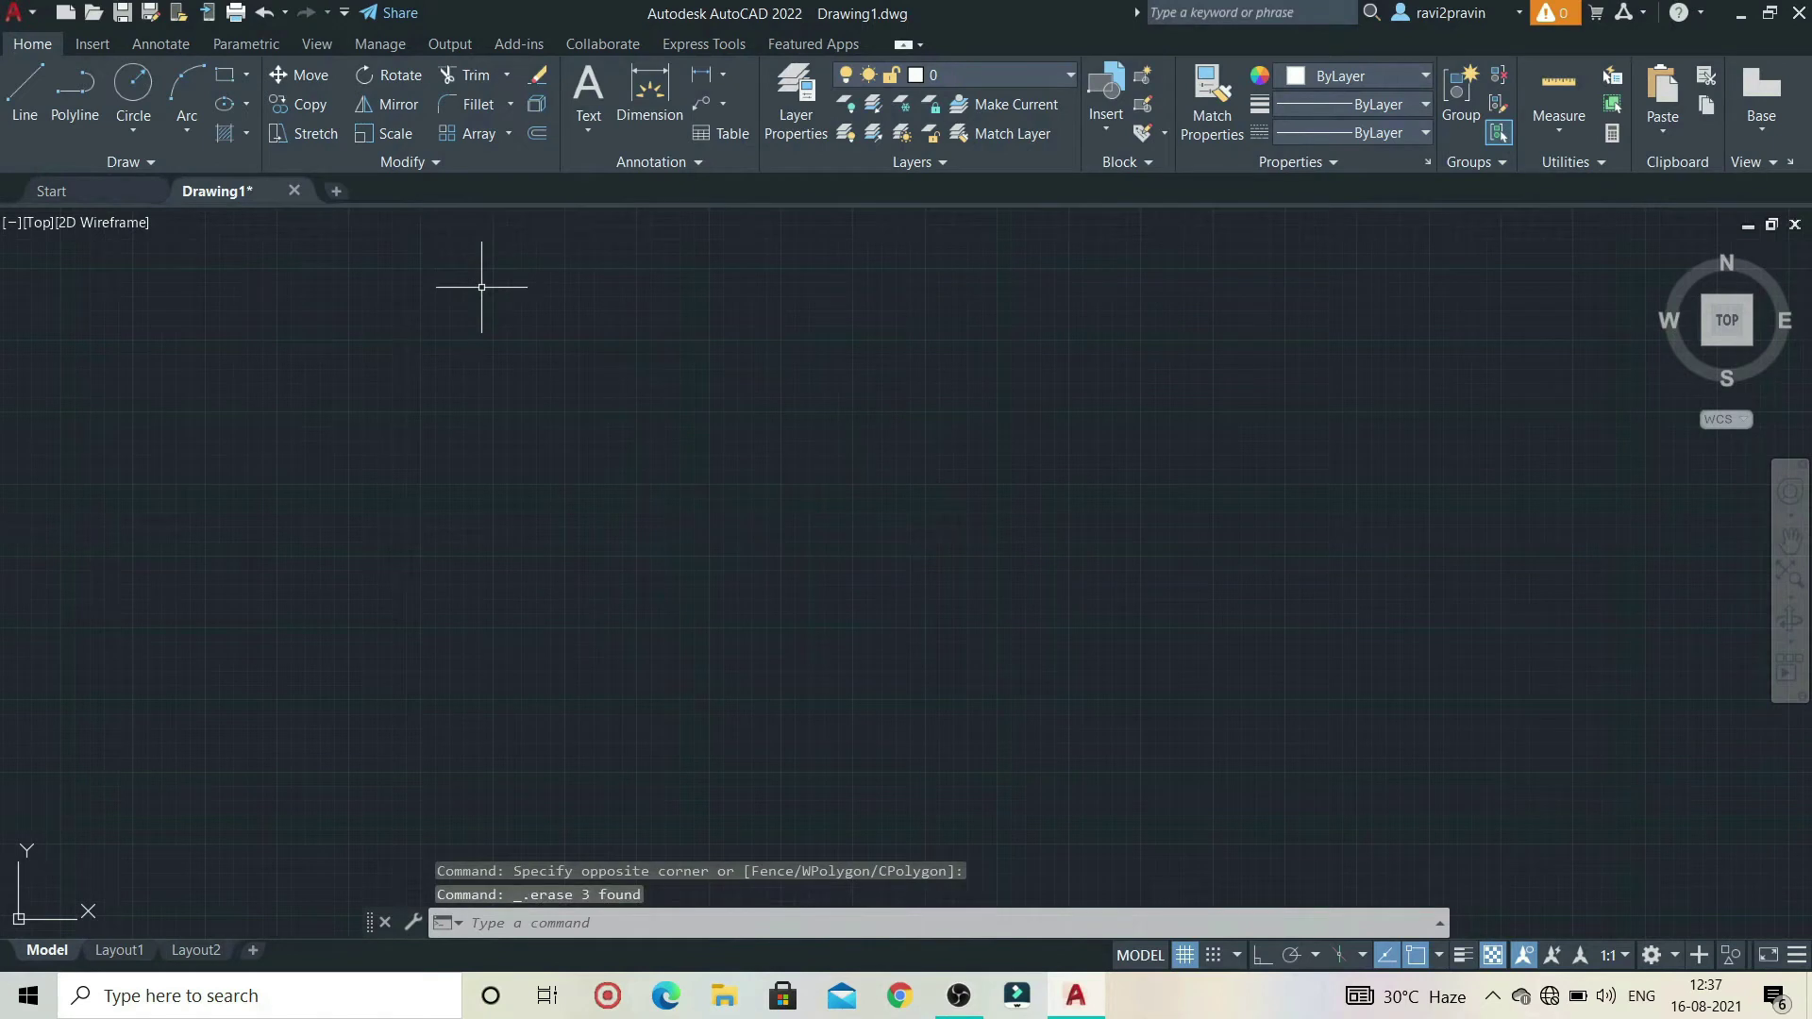
- Open the Layer Properties Manager and create a new property filter with the default name and no filter conditions
left_click(778, 133)
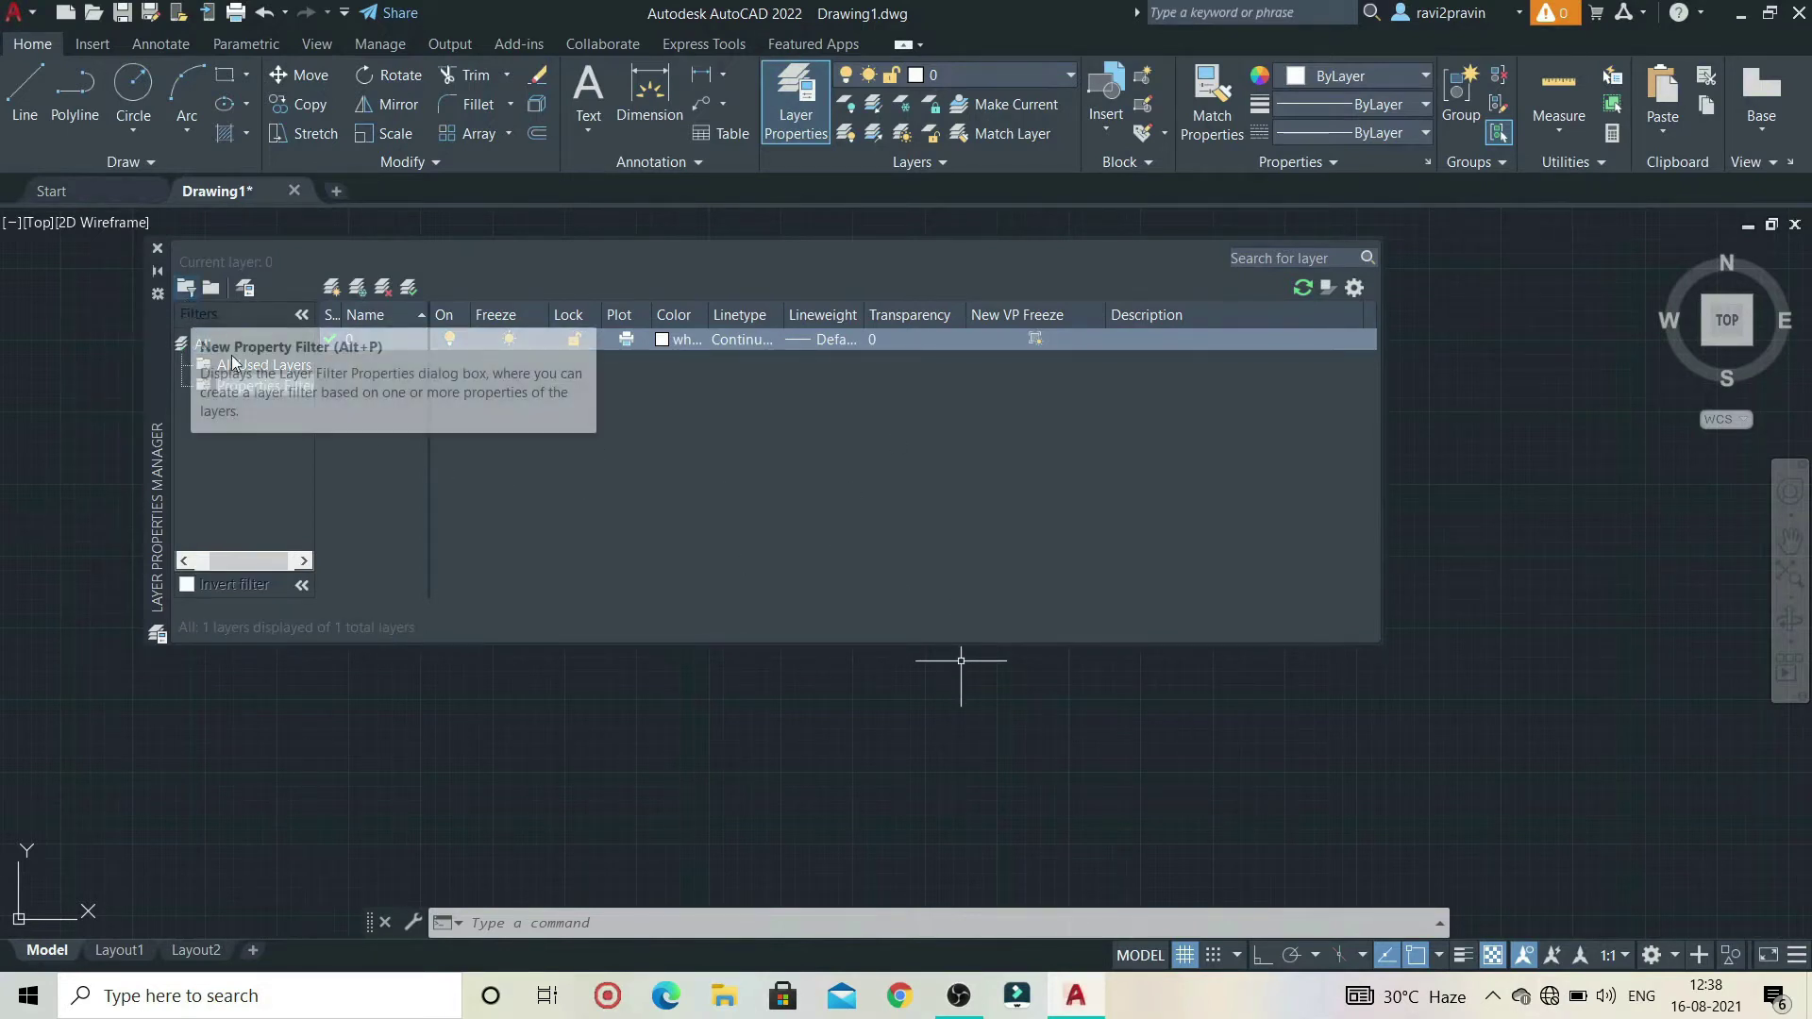
left_click(185, 286)
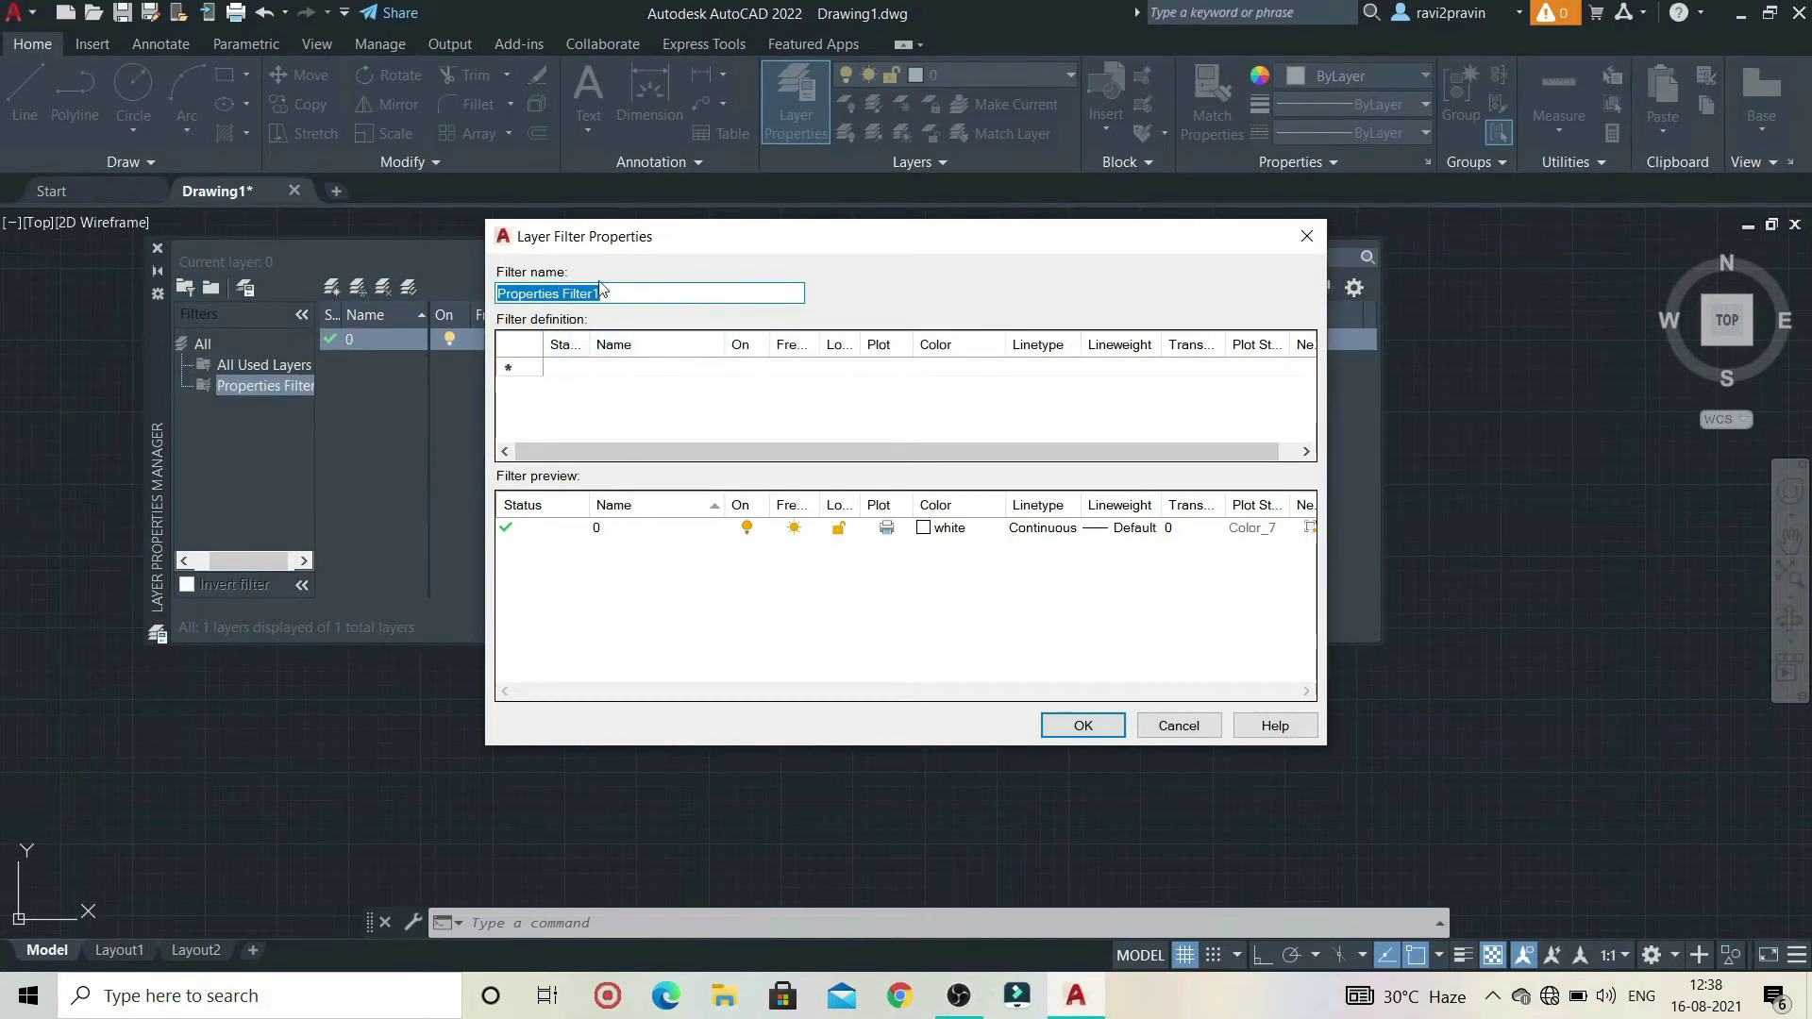
left_click(1083, 727)
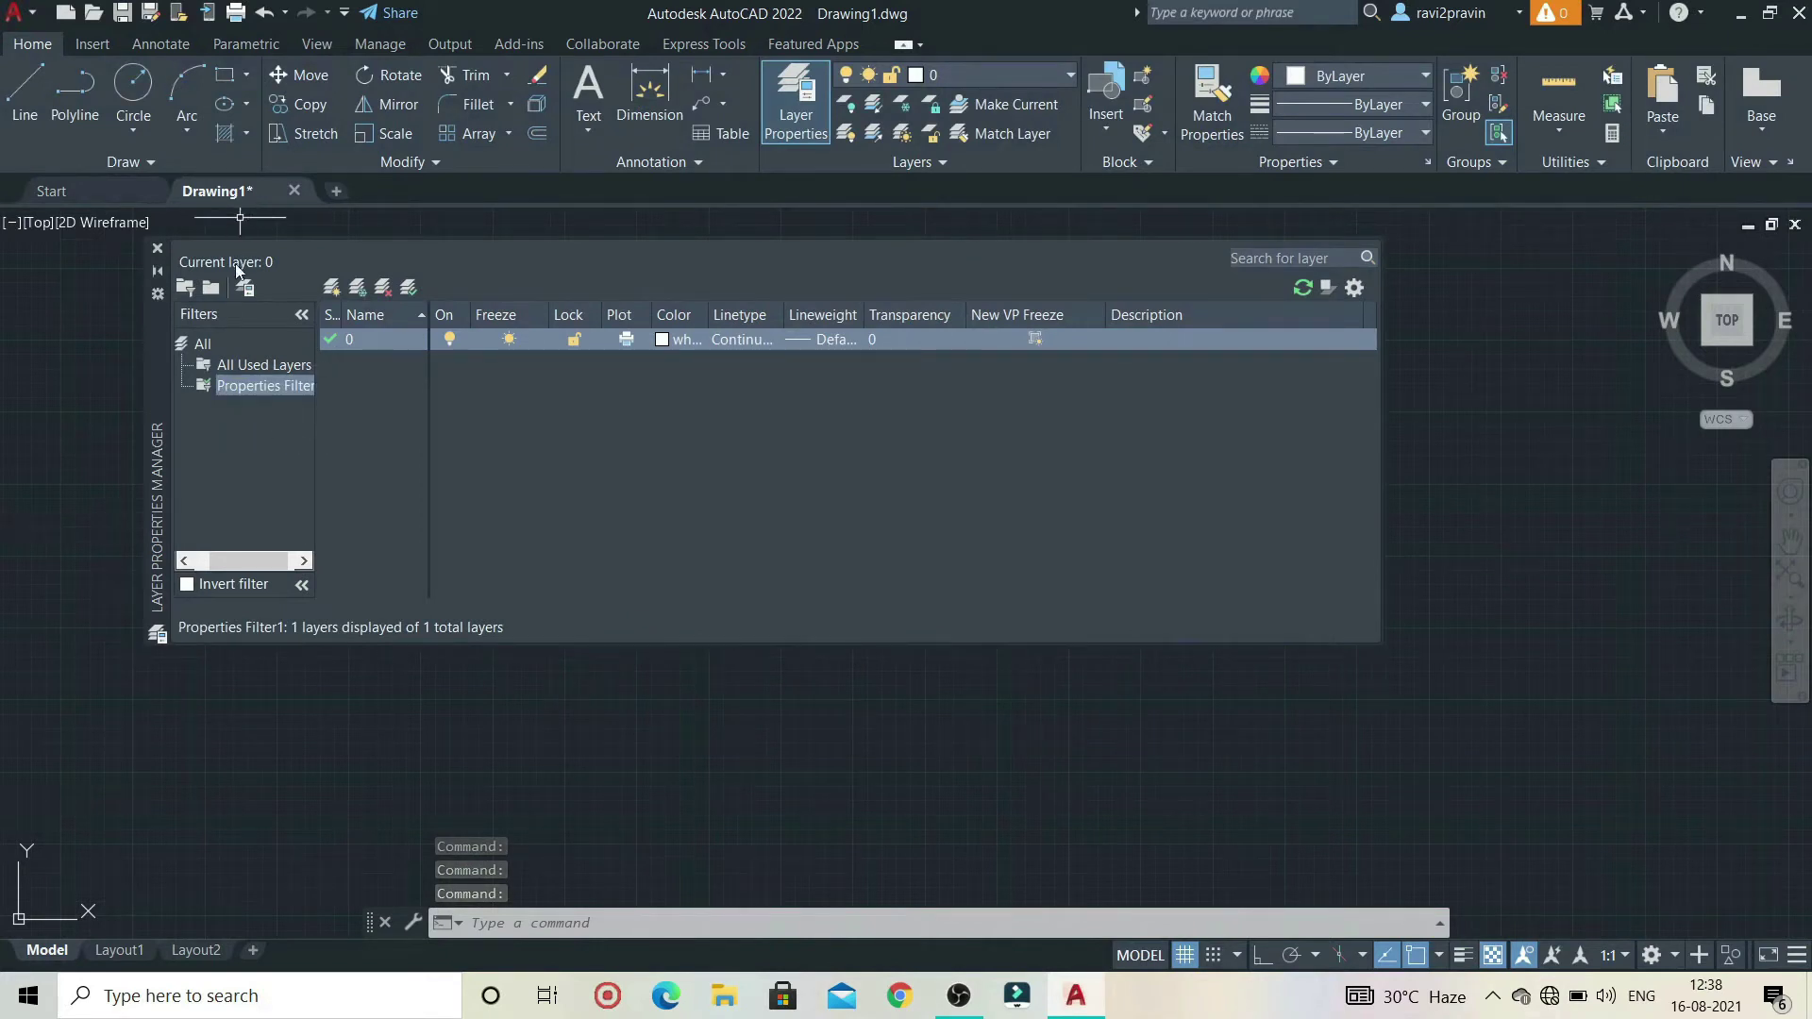
- Create a new group filter with the default name and list all used layers
left_click(212, 287)
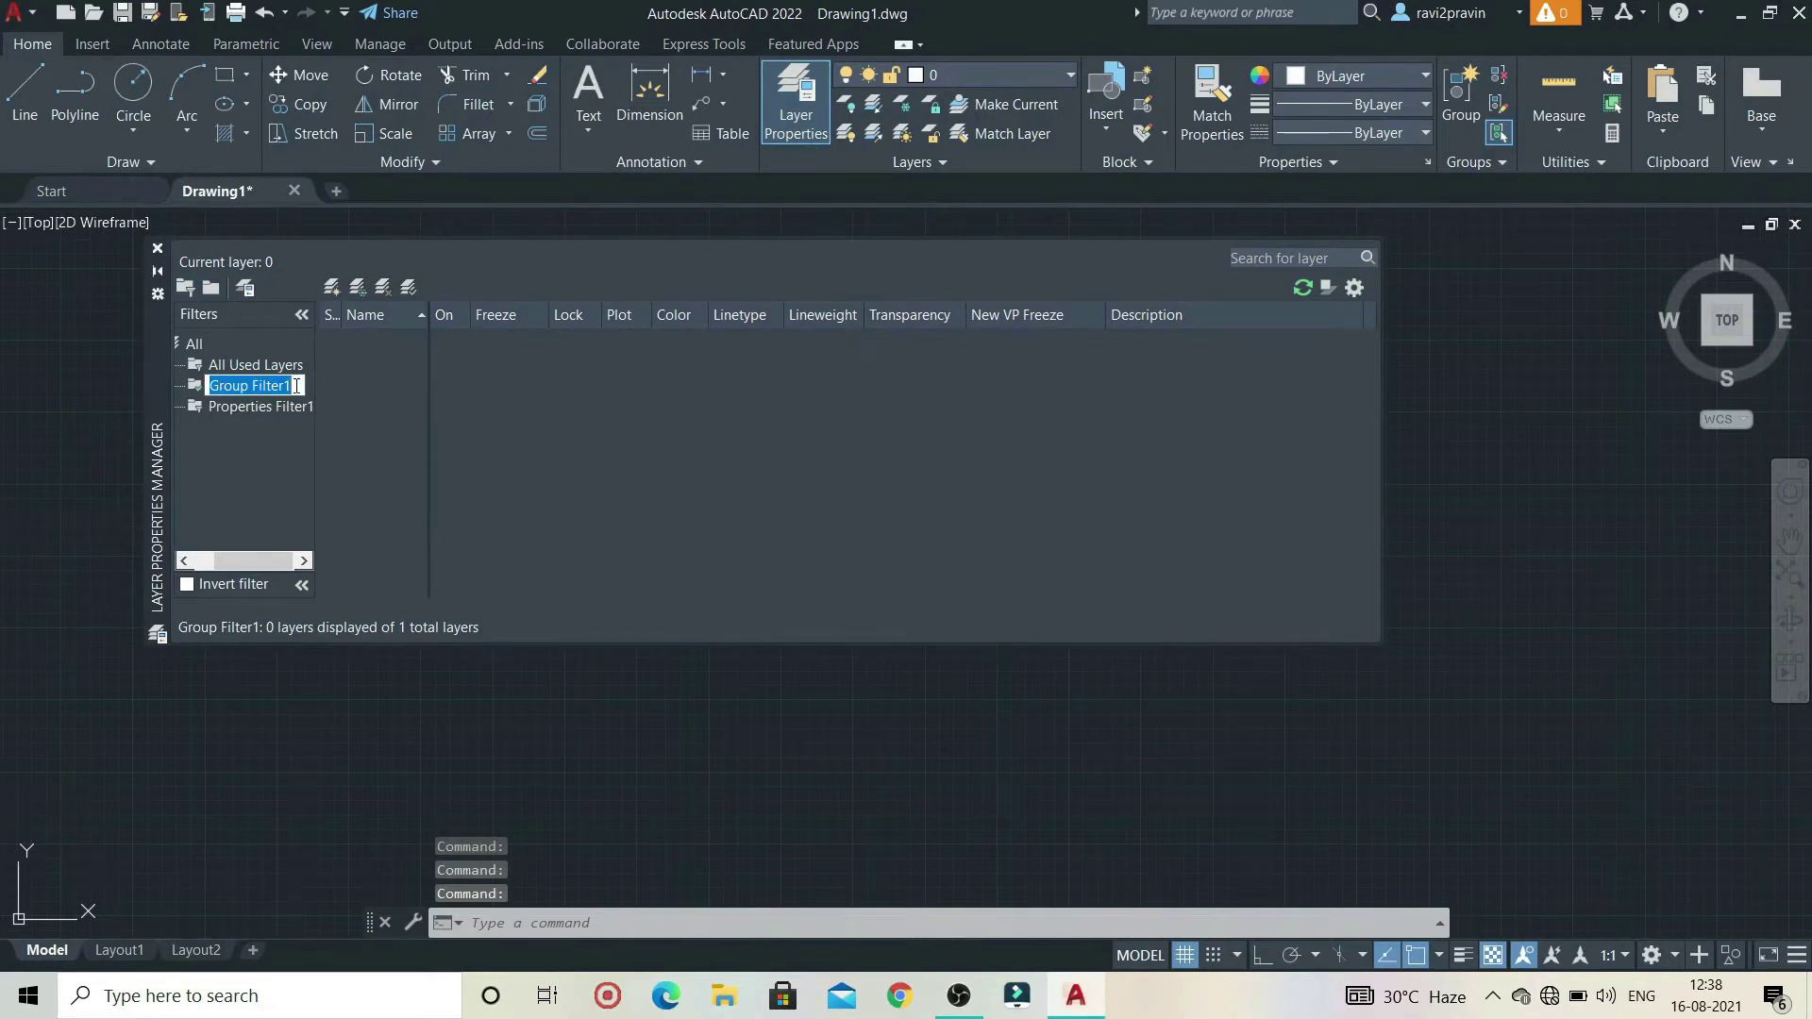
left_click(372, 390)
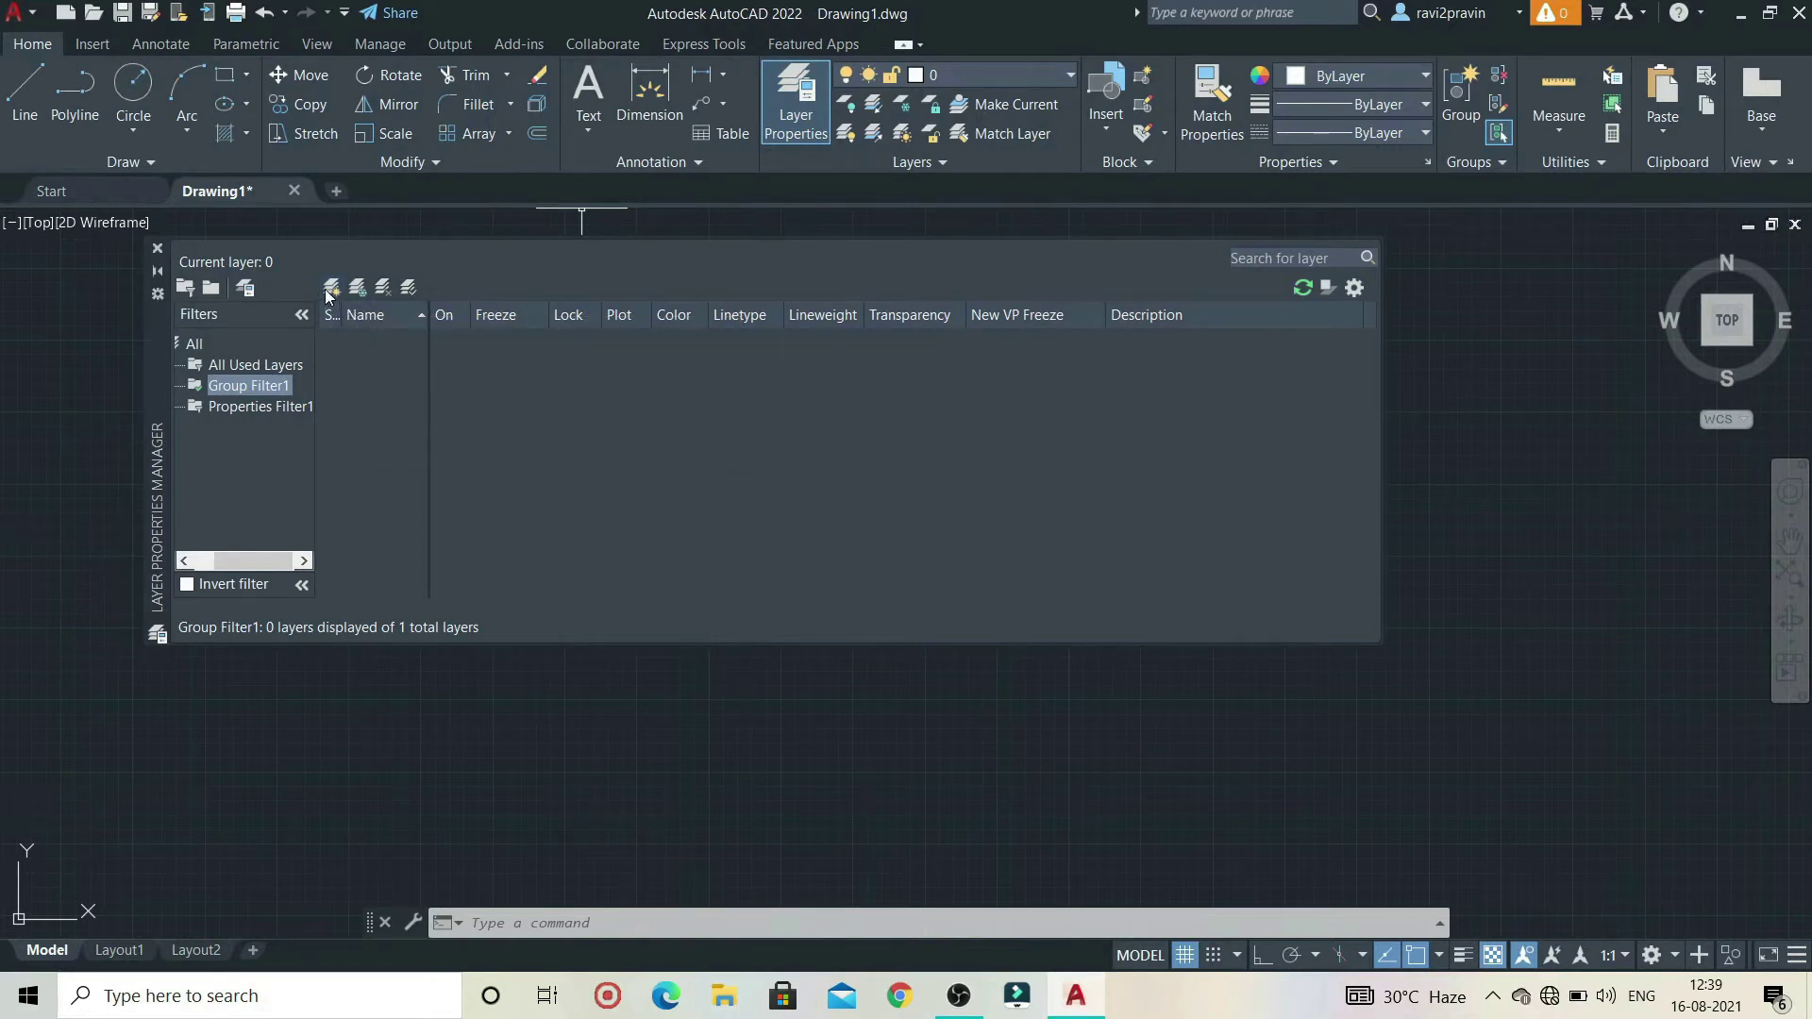
left_click(256, 364)
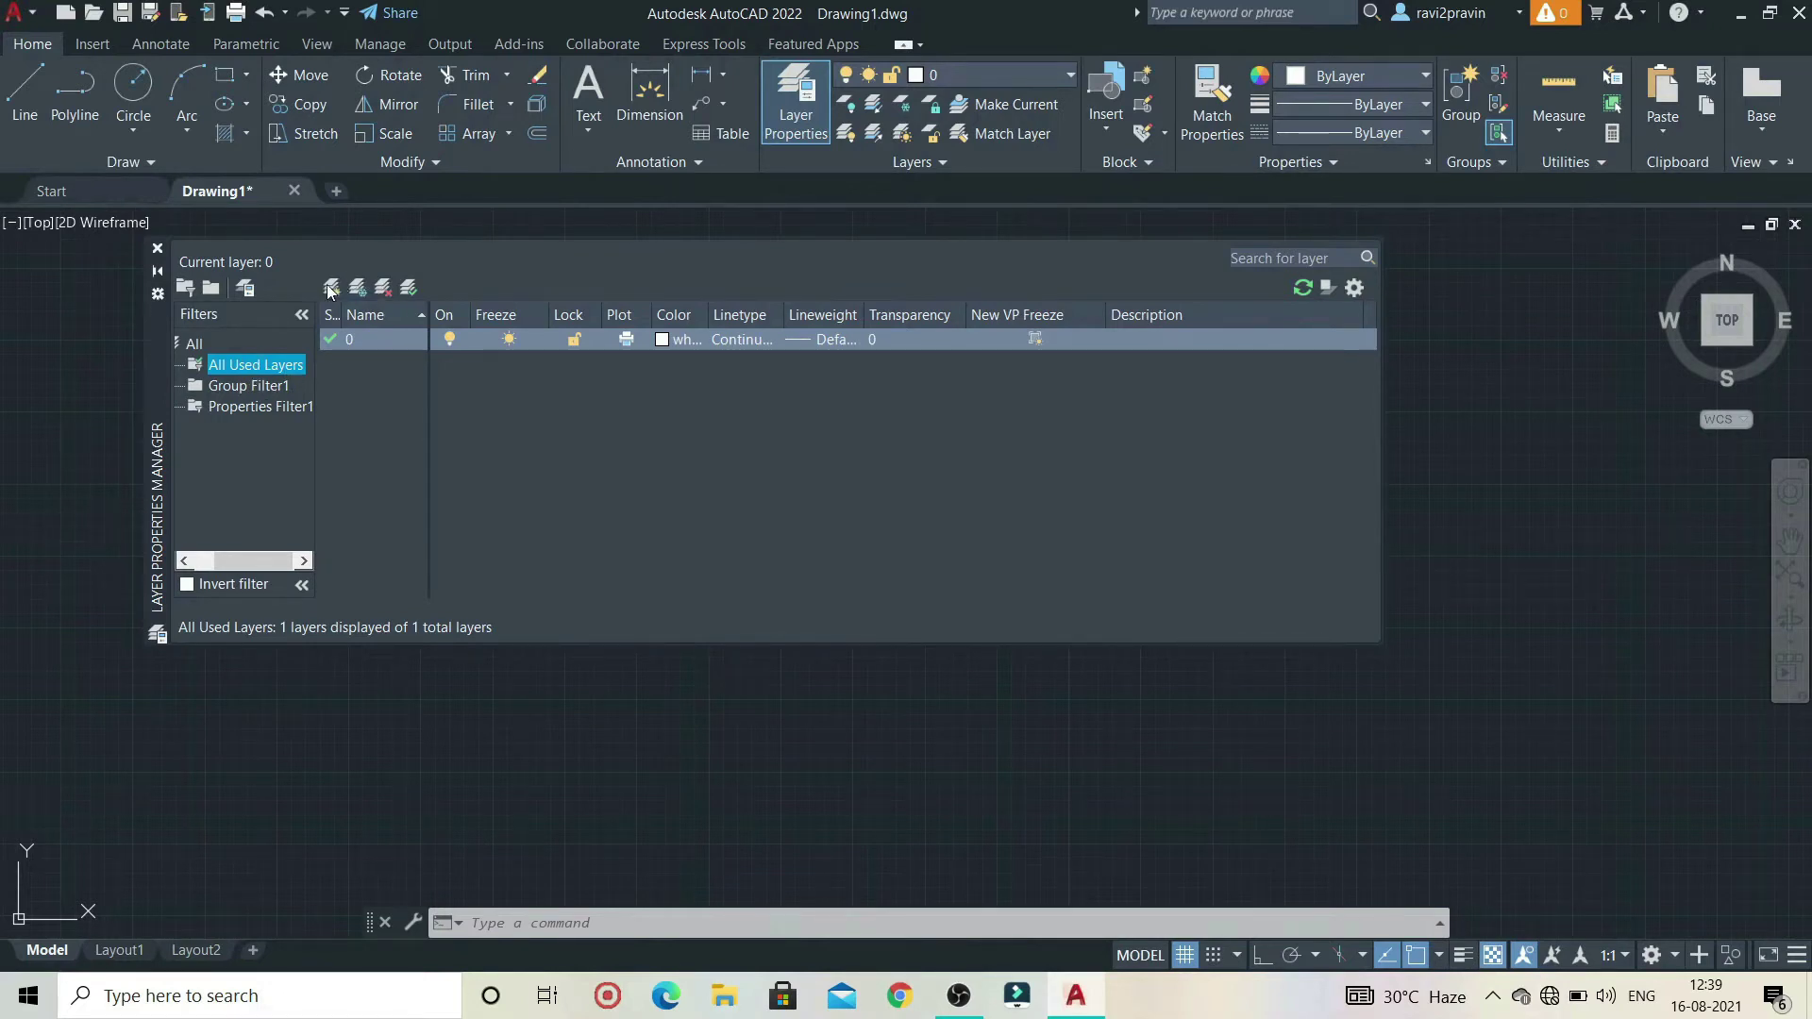
- Delete the group filter and the property filter from the filter tree
left_click(246, 387)
right_click(245, 387)
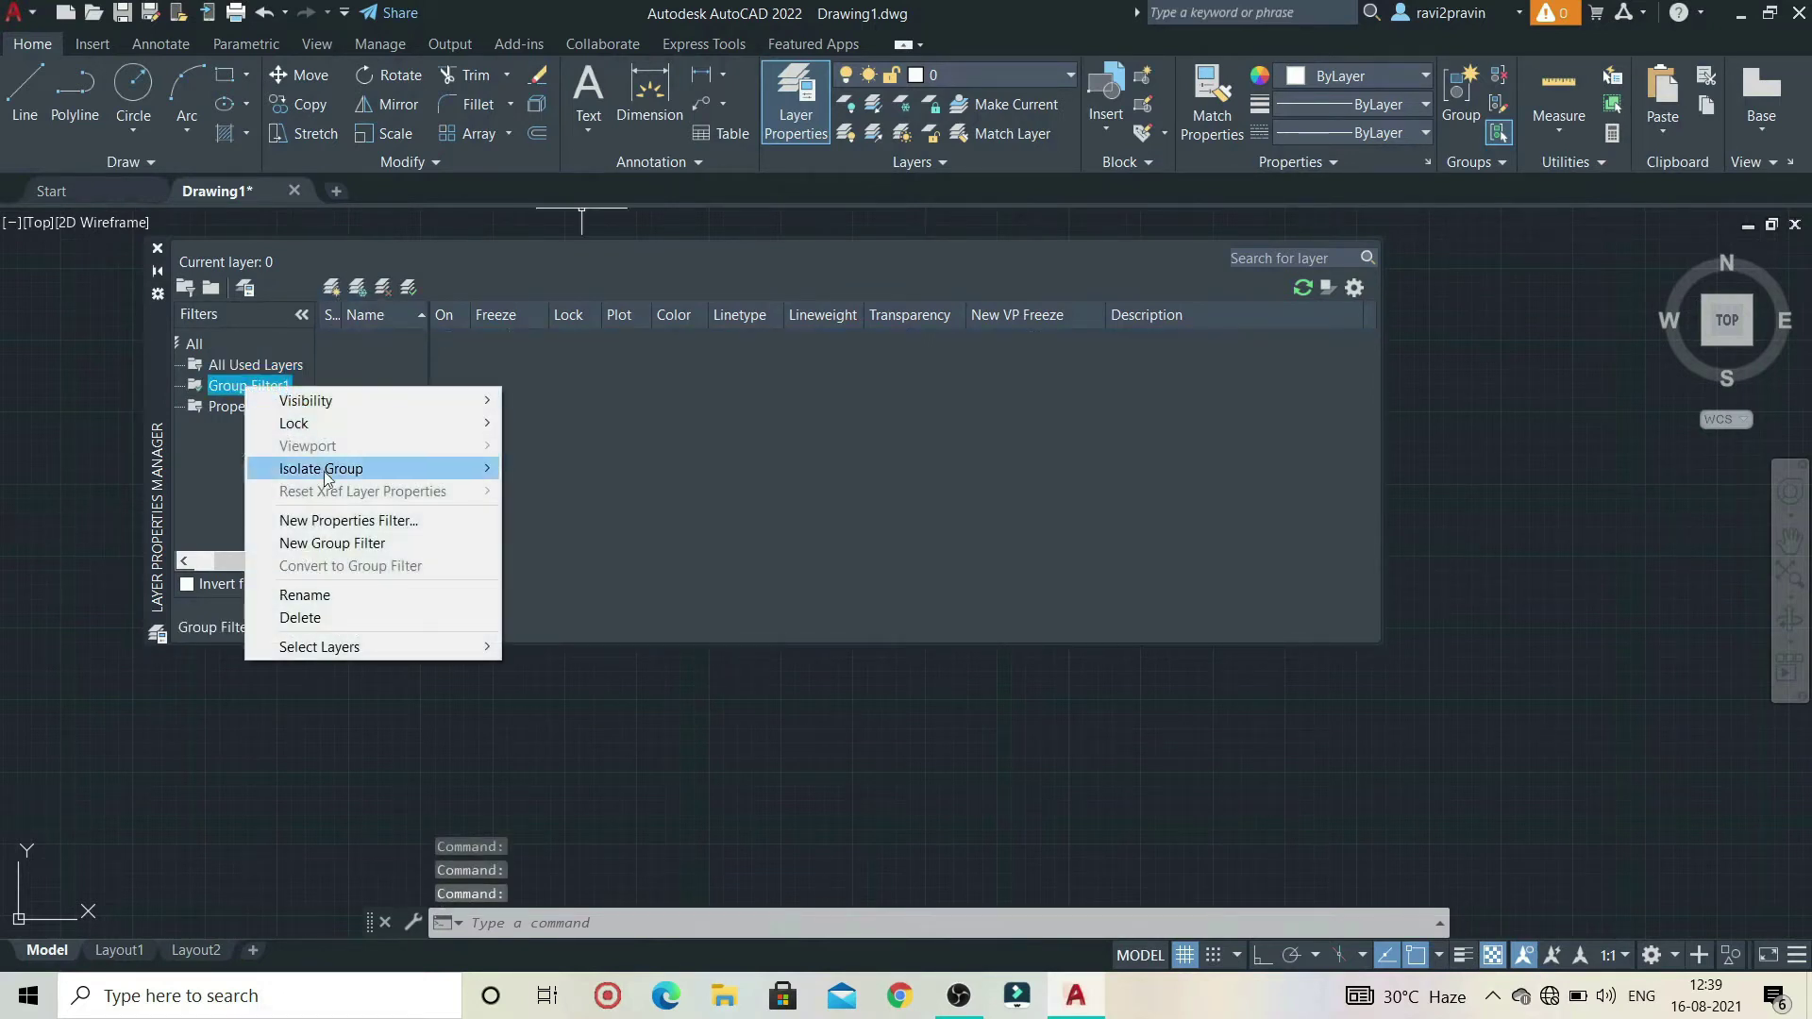
left_click(326, 609)
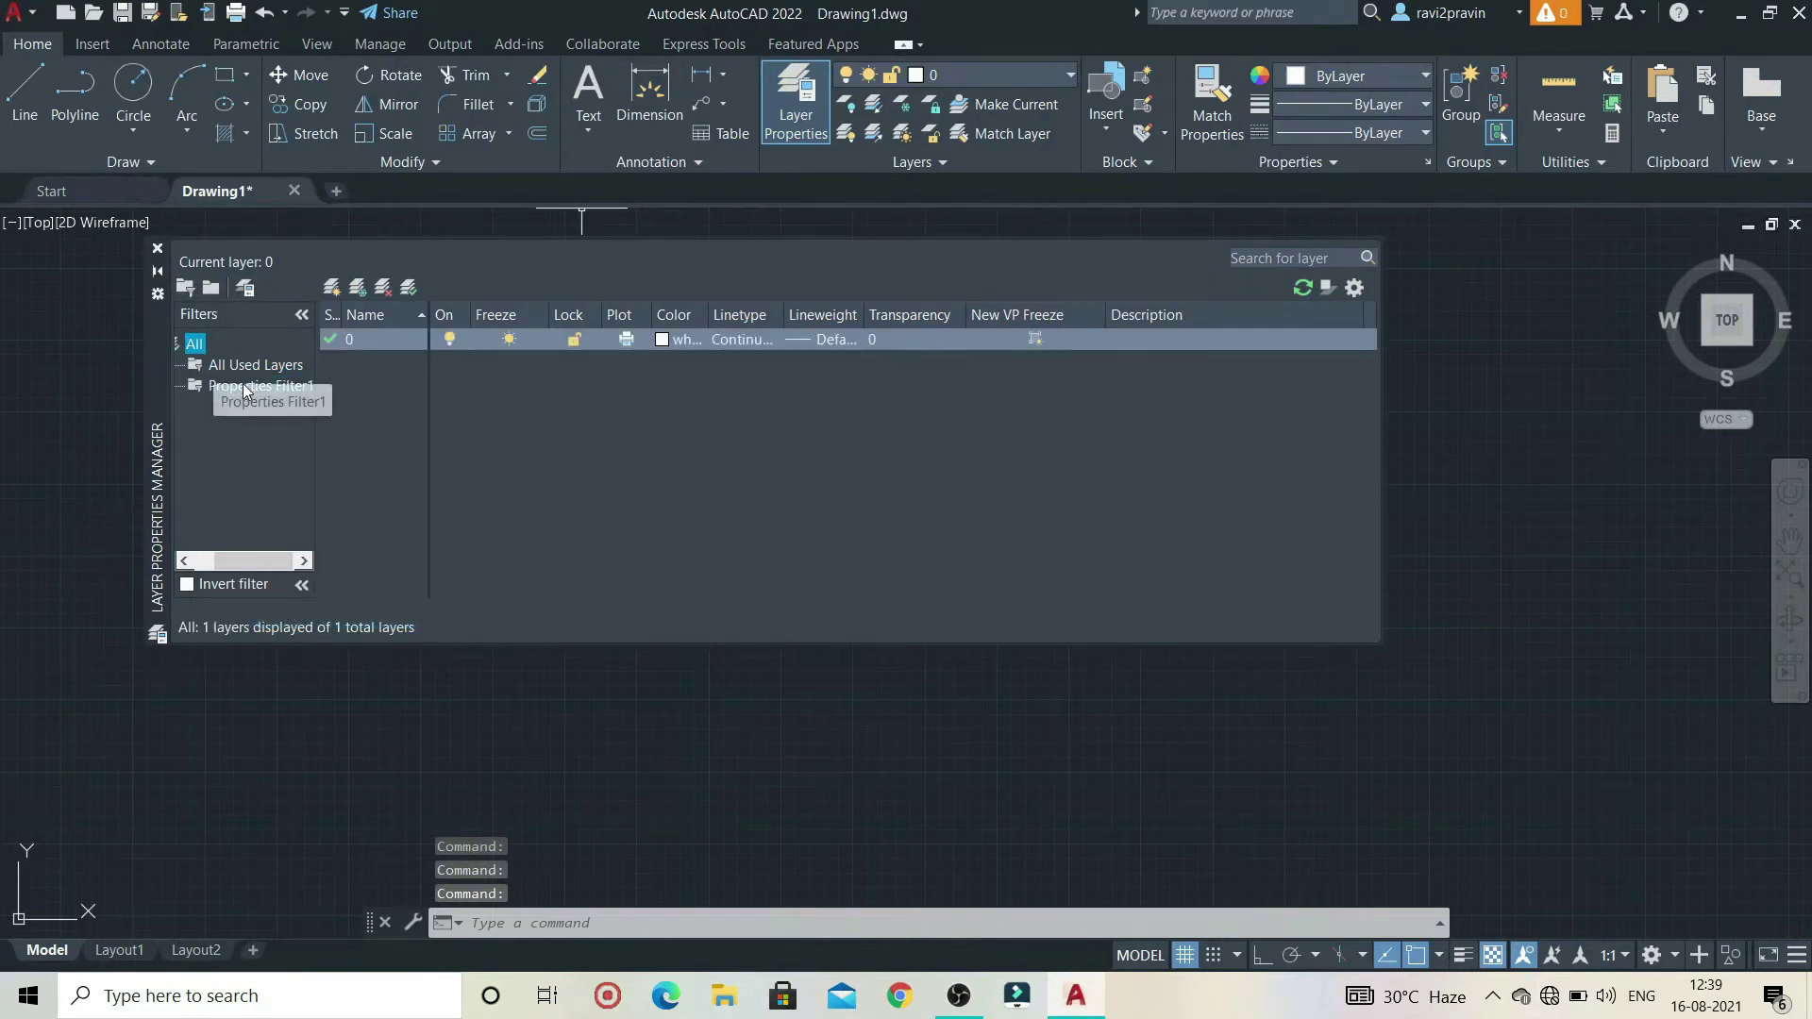
right_click(245, 386)
left_click(336, 615)
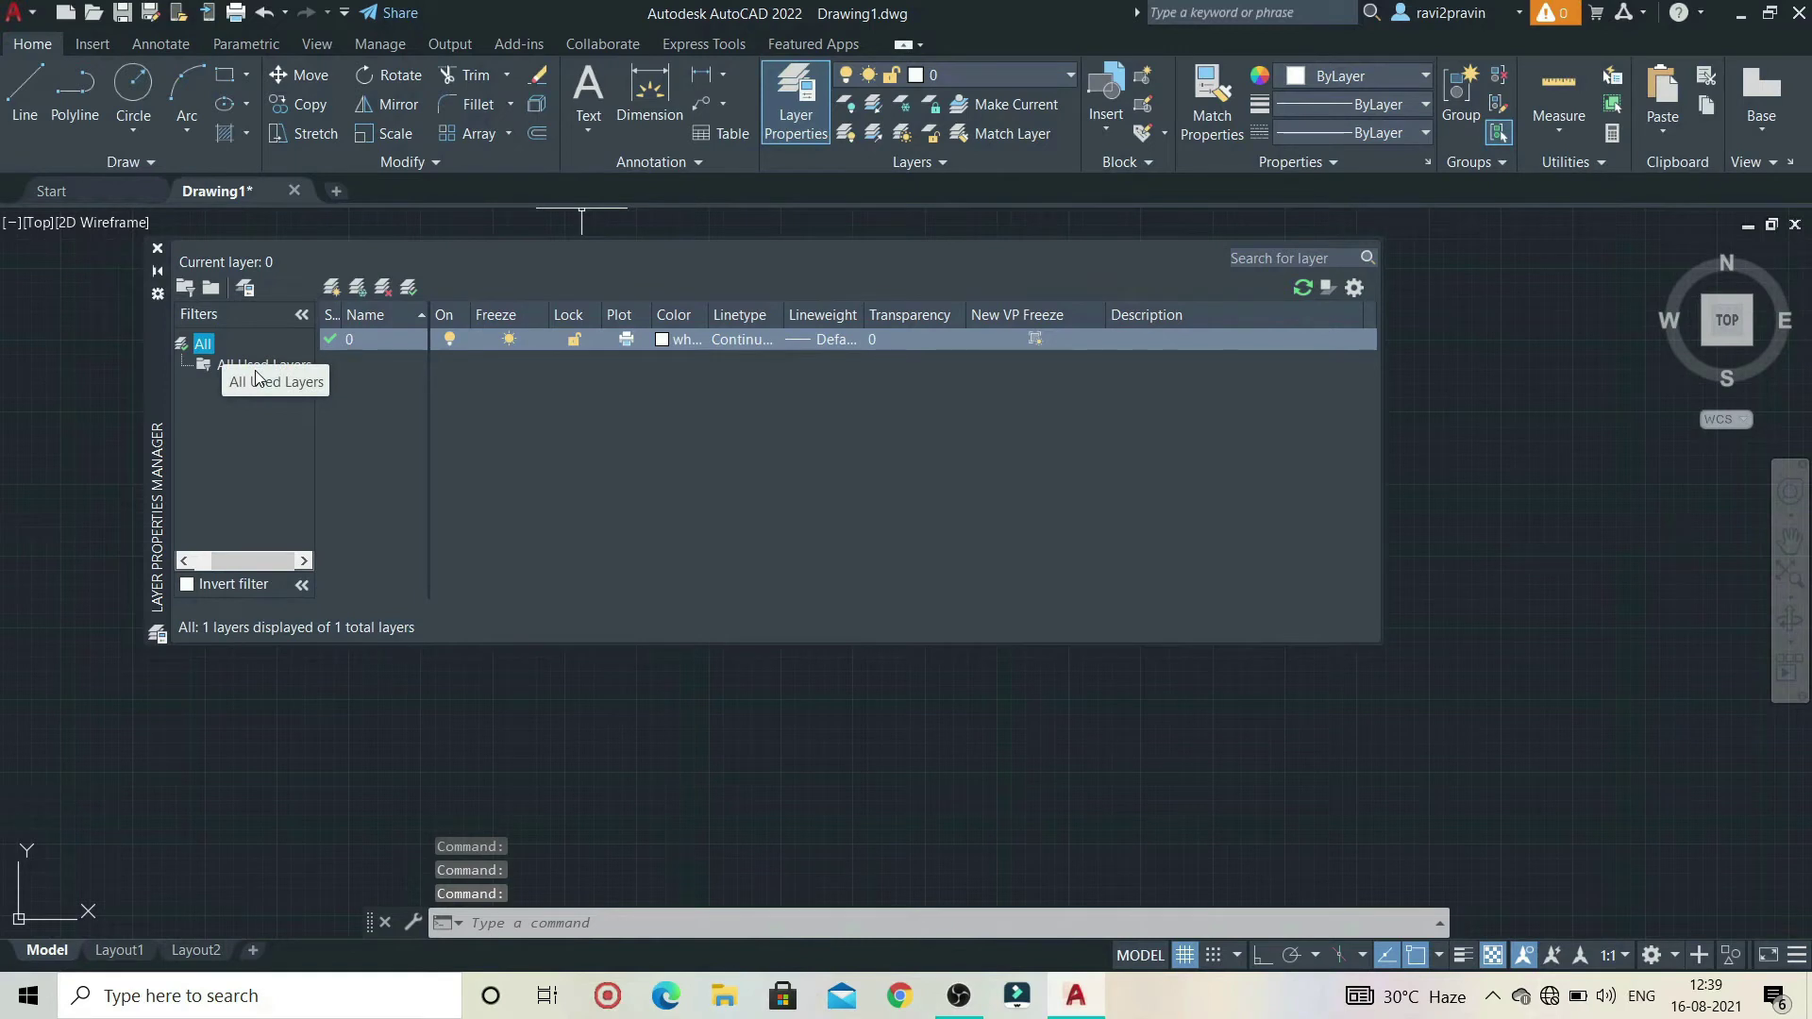
- Create a new layer with the default name and make it the current layer
left_click(332, 288)
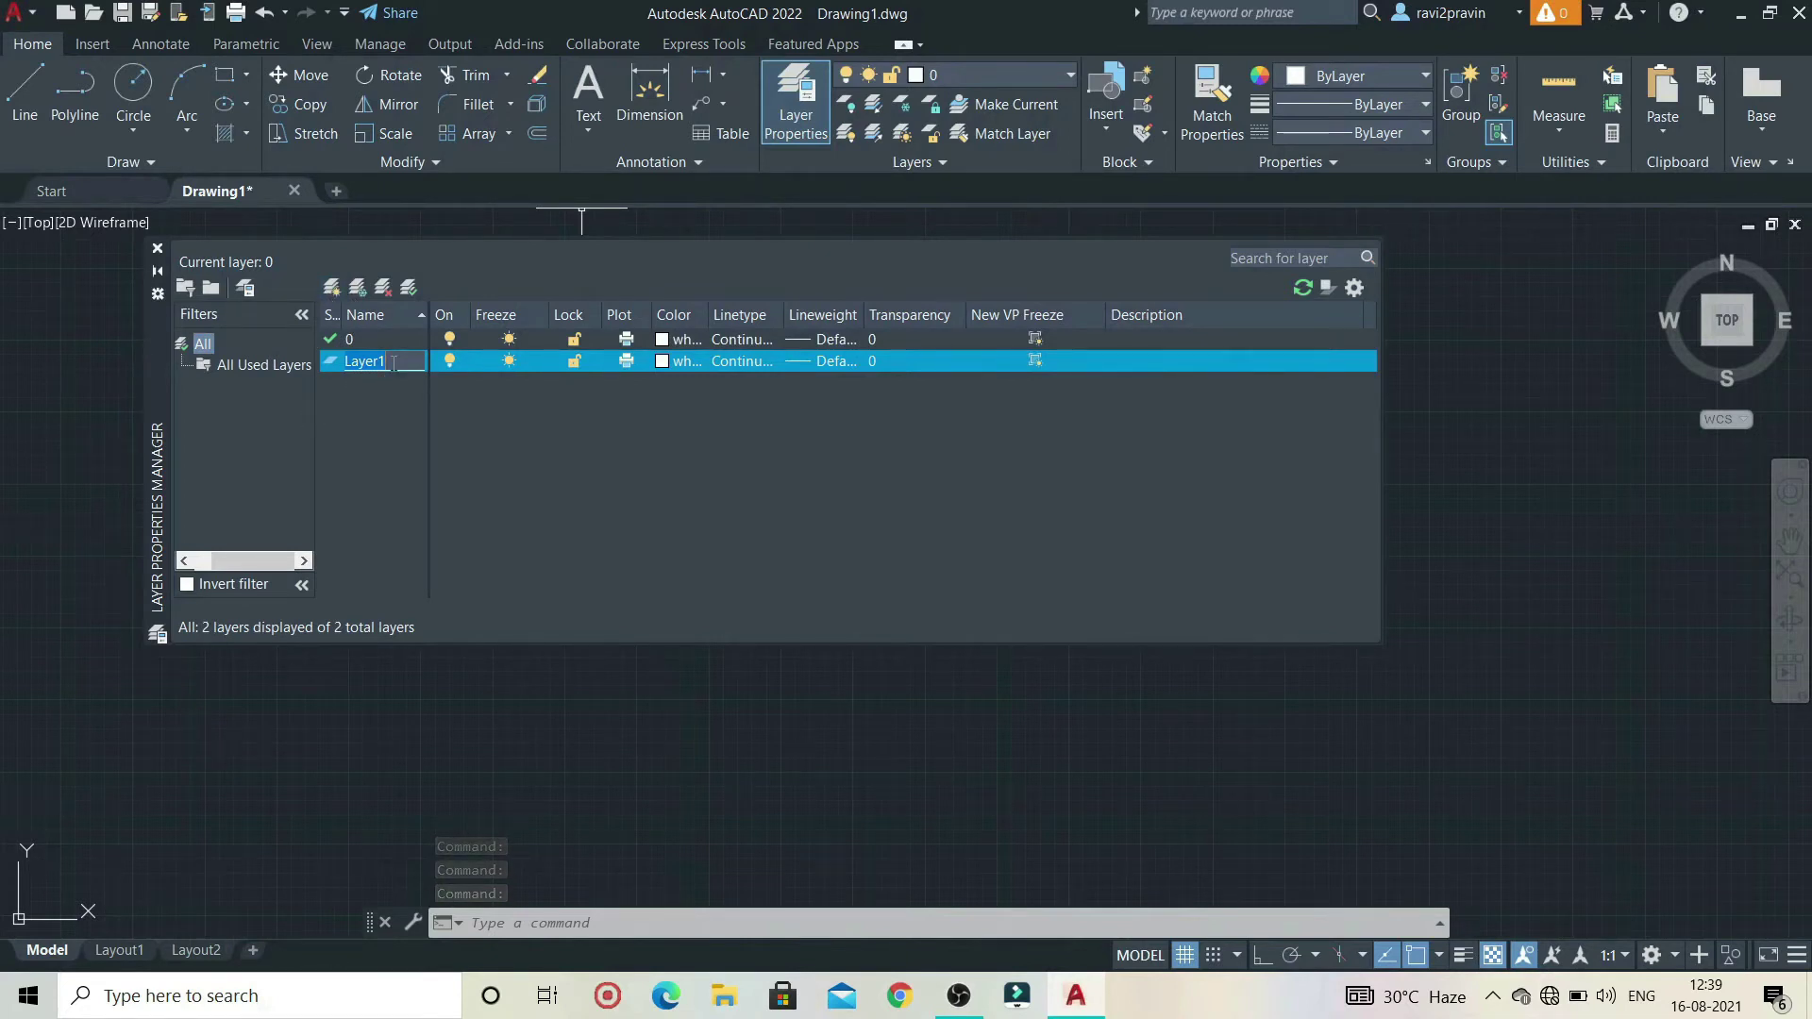
key("Return")
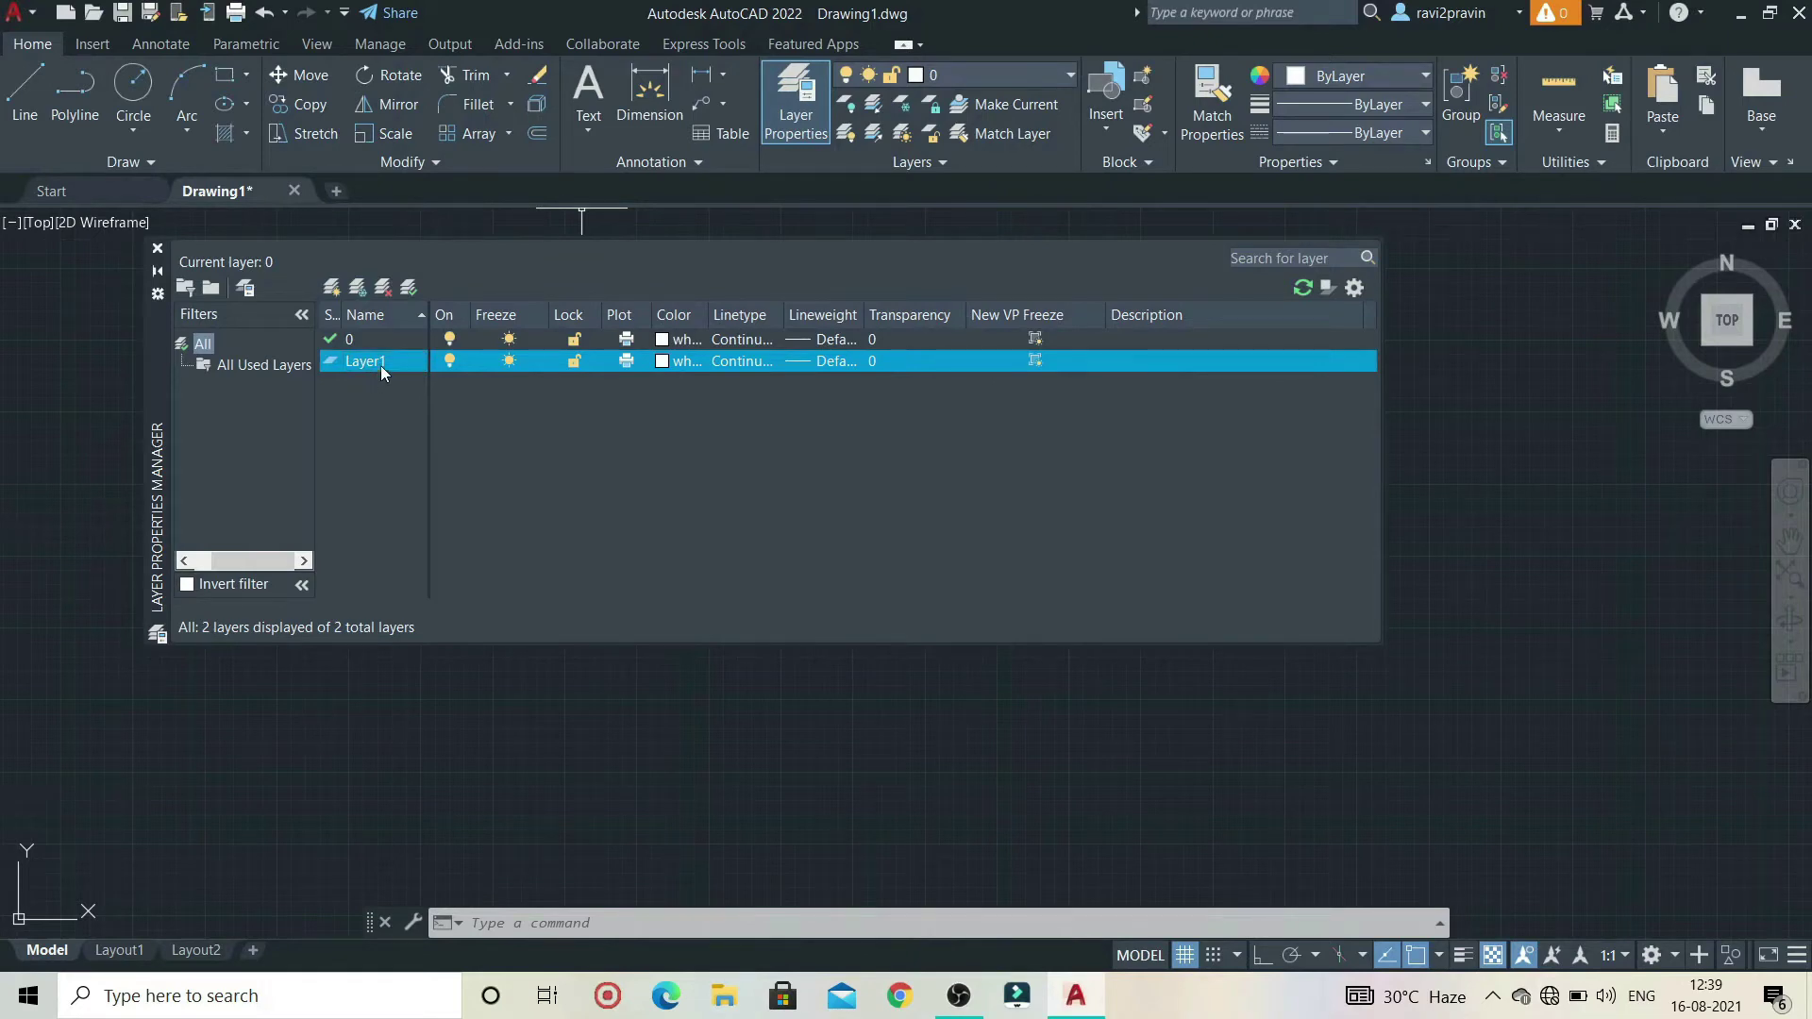
double_click(381, 363)
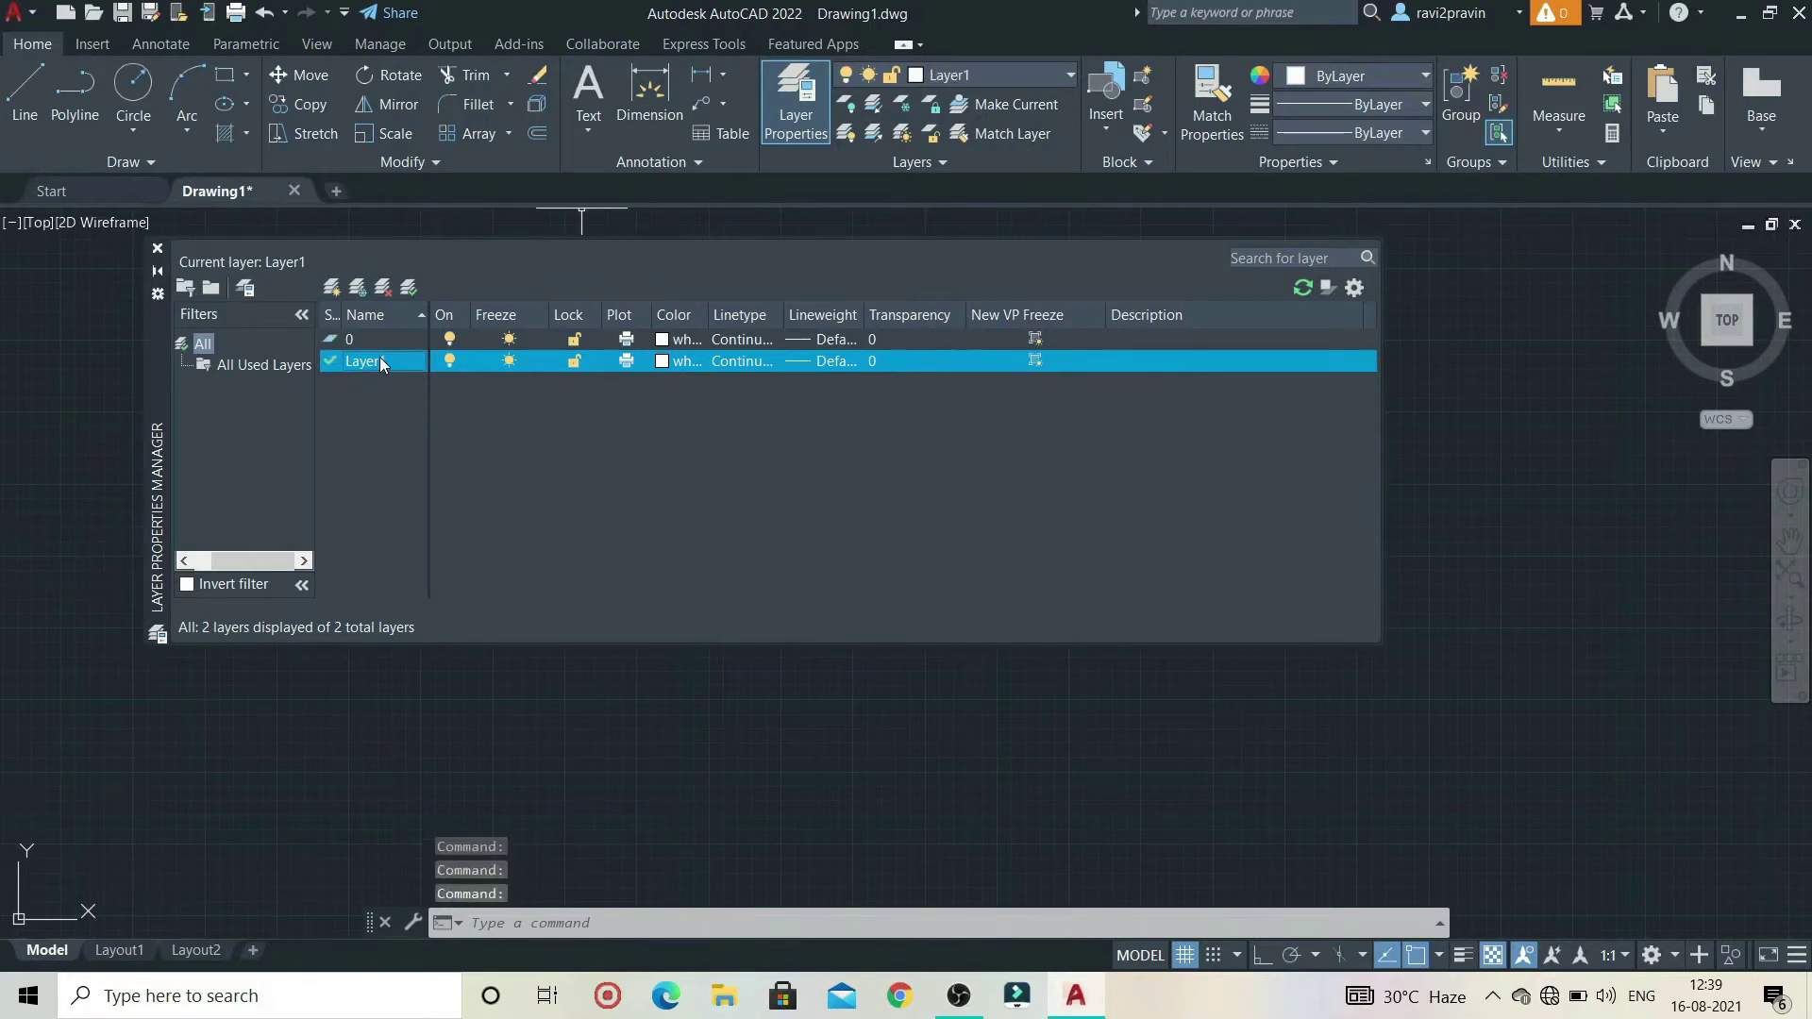
- Rename the new layer as 1
right_click(380, 359)
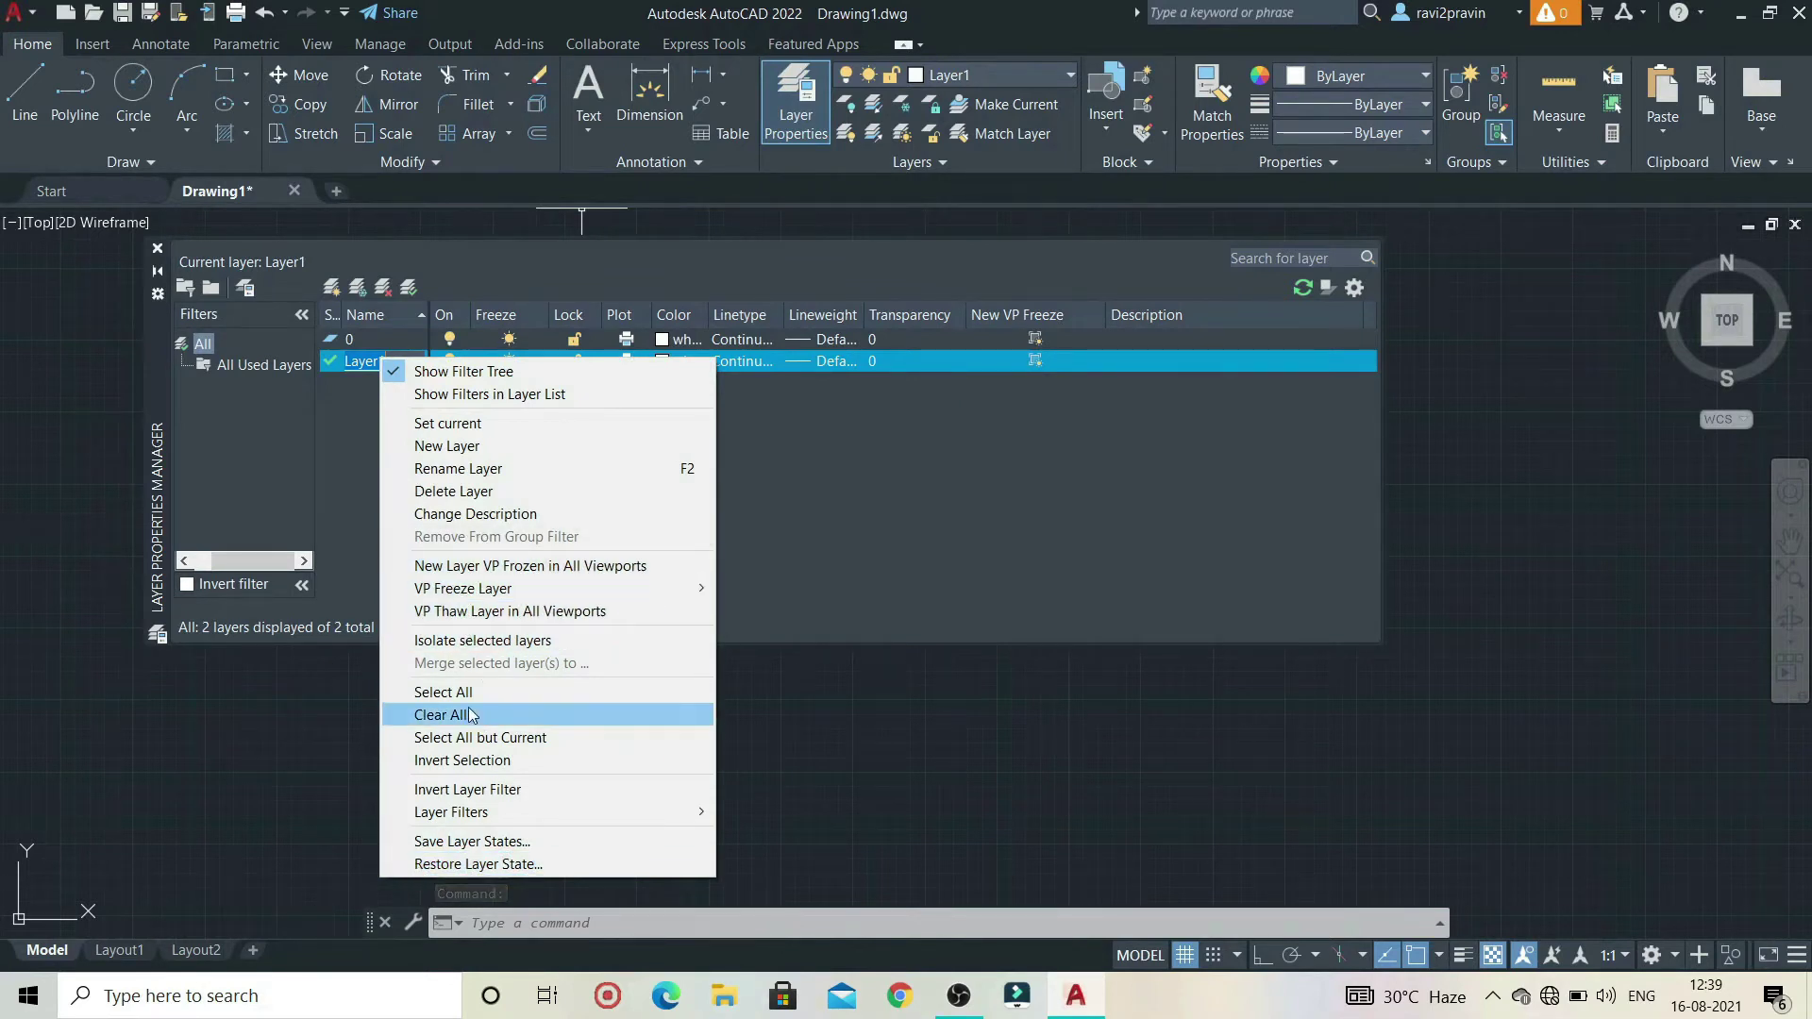
left_click(467, 468)
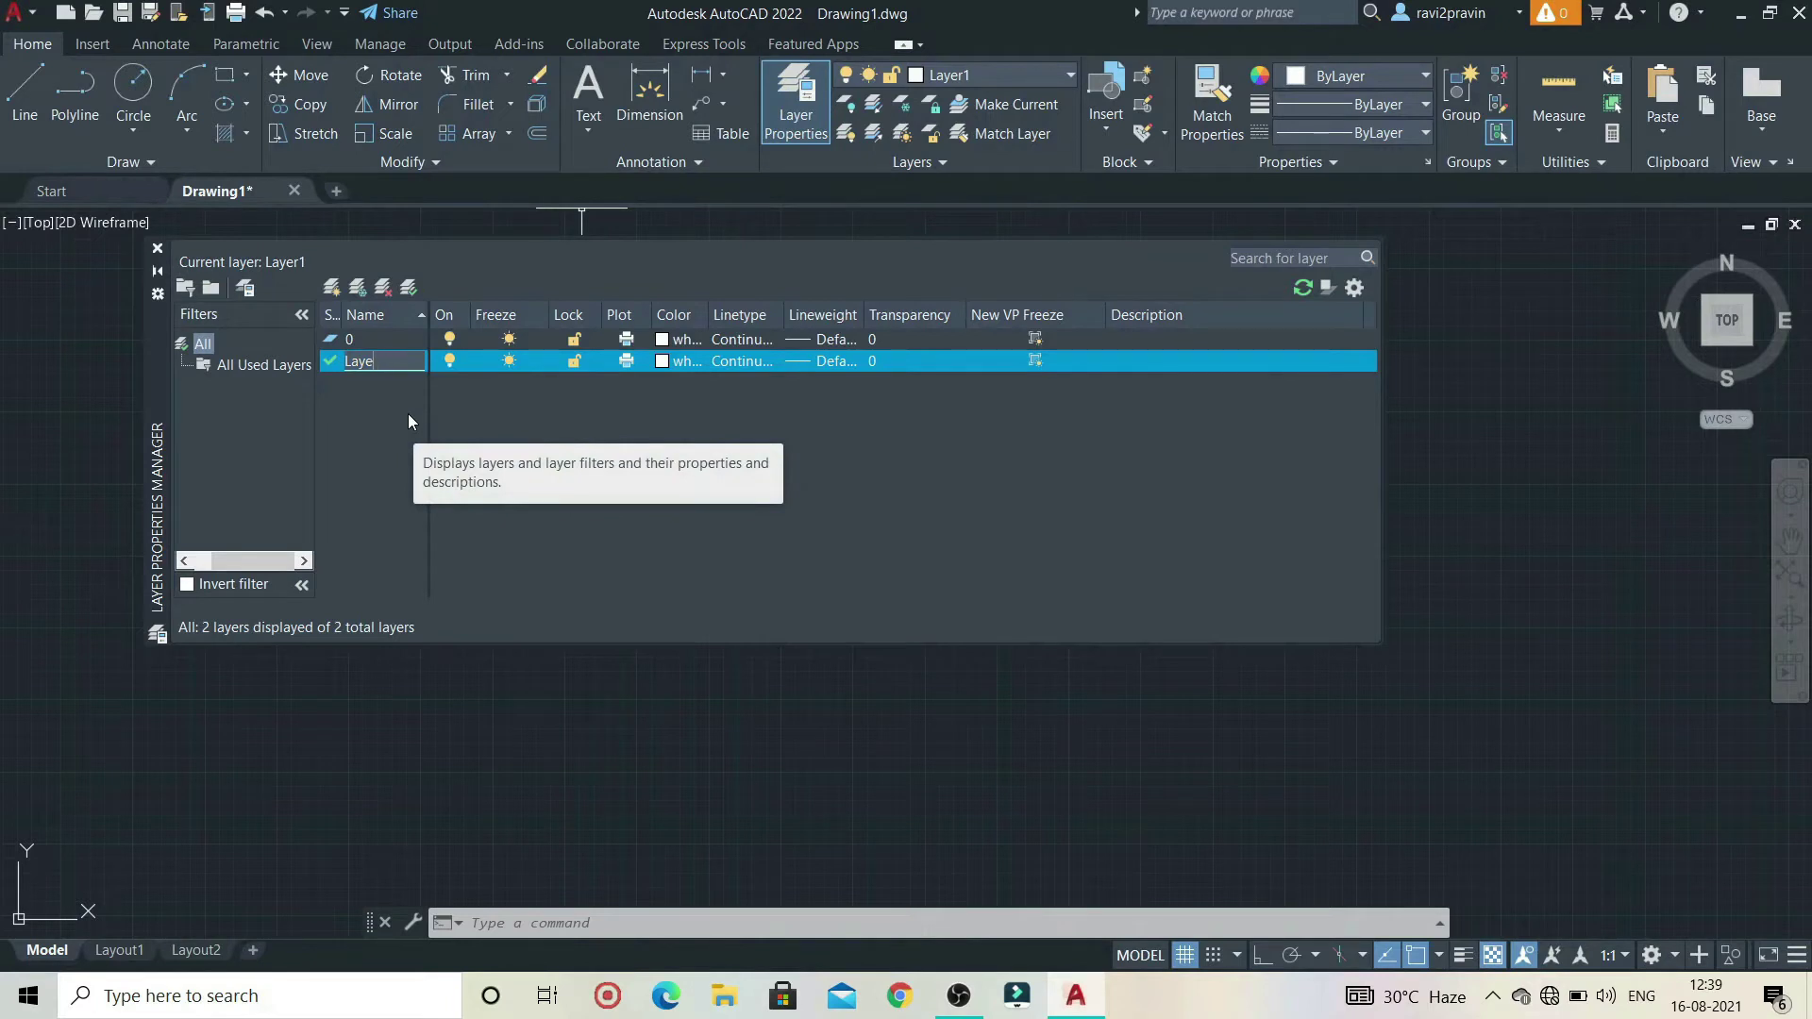
key("BackSpace")
key("BackSpace")
key("BackSpace")
key("BackSpace")
type("1")
key("Return")
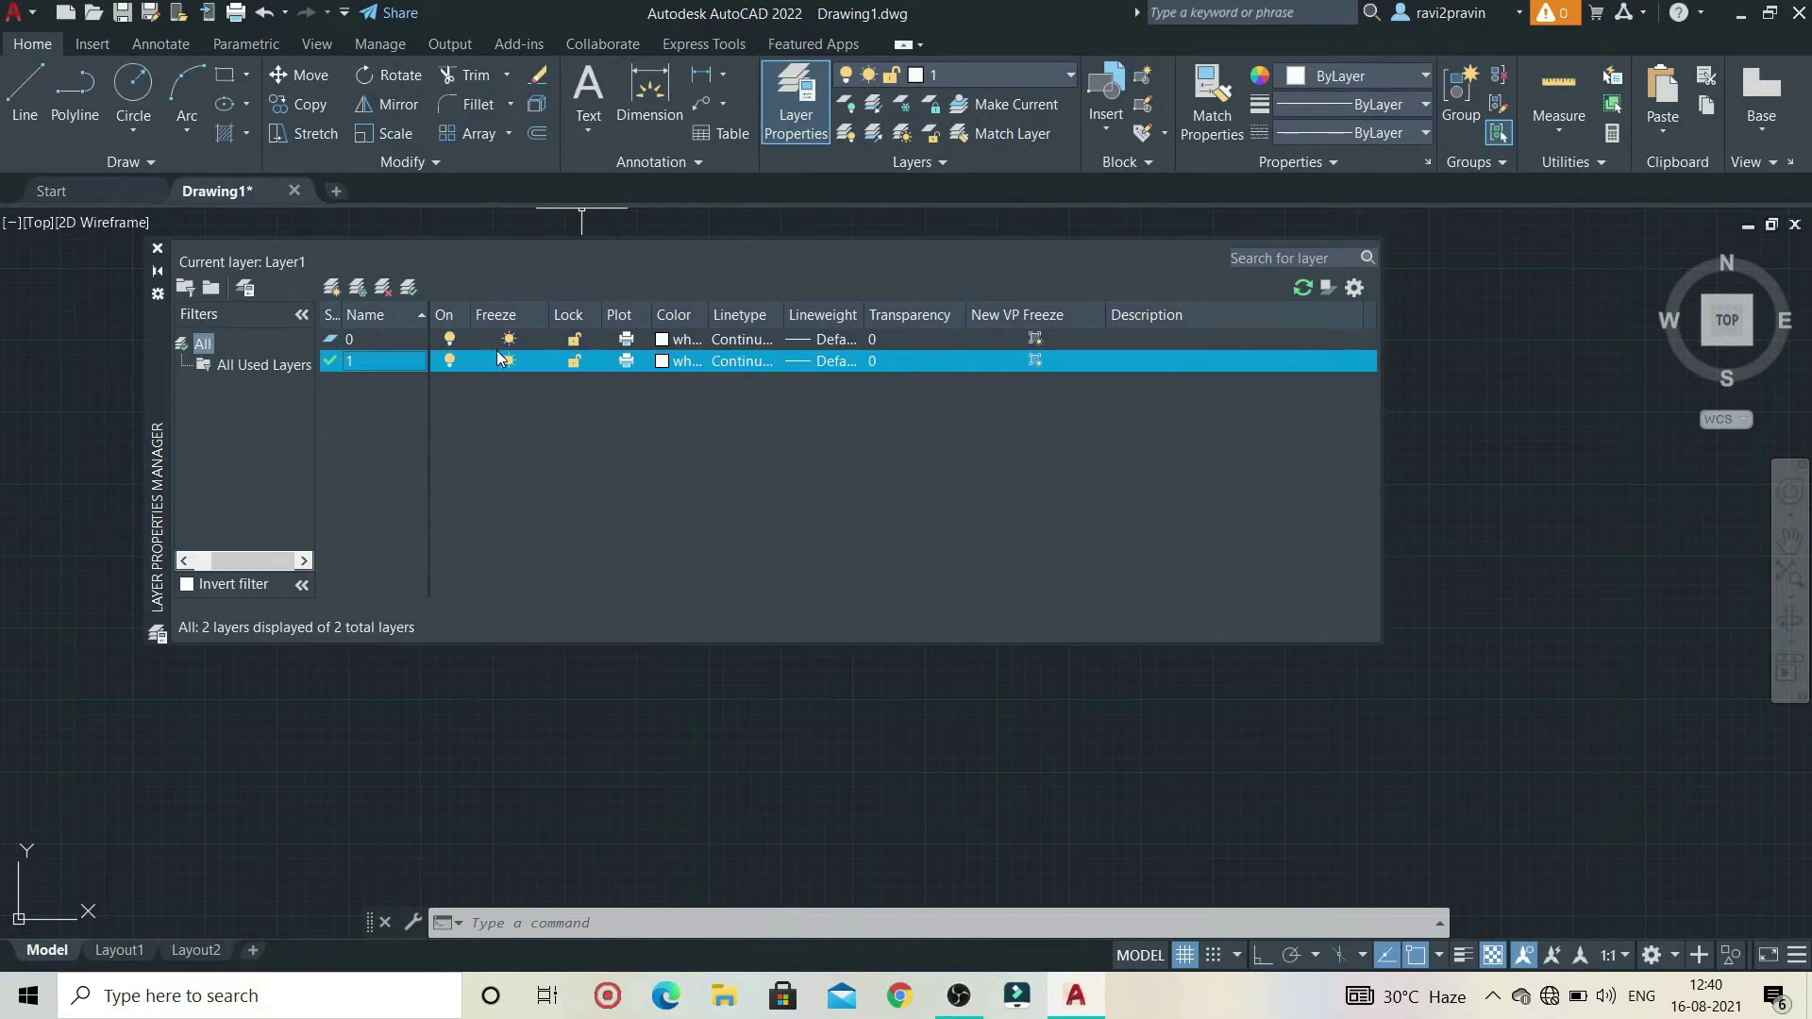
- Turn off the current layer 1 and try to freeze it
left_click(449, 362)
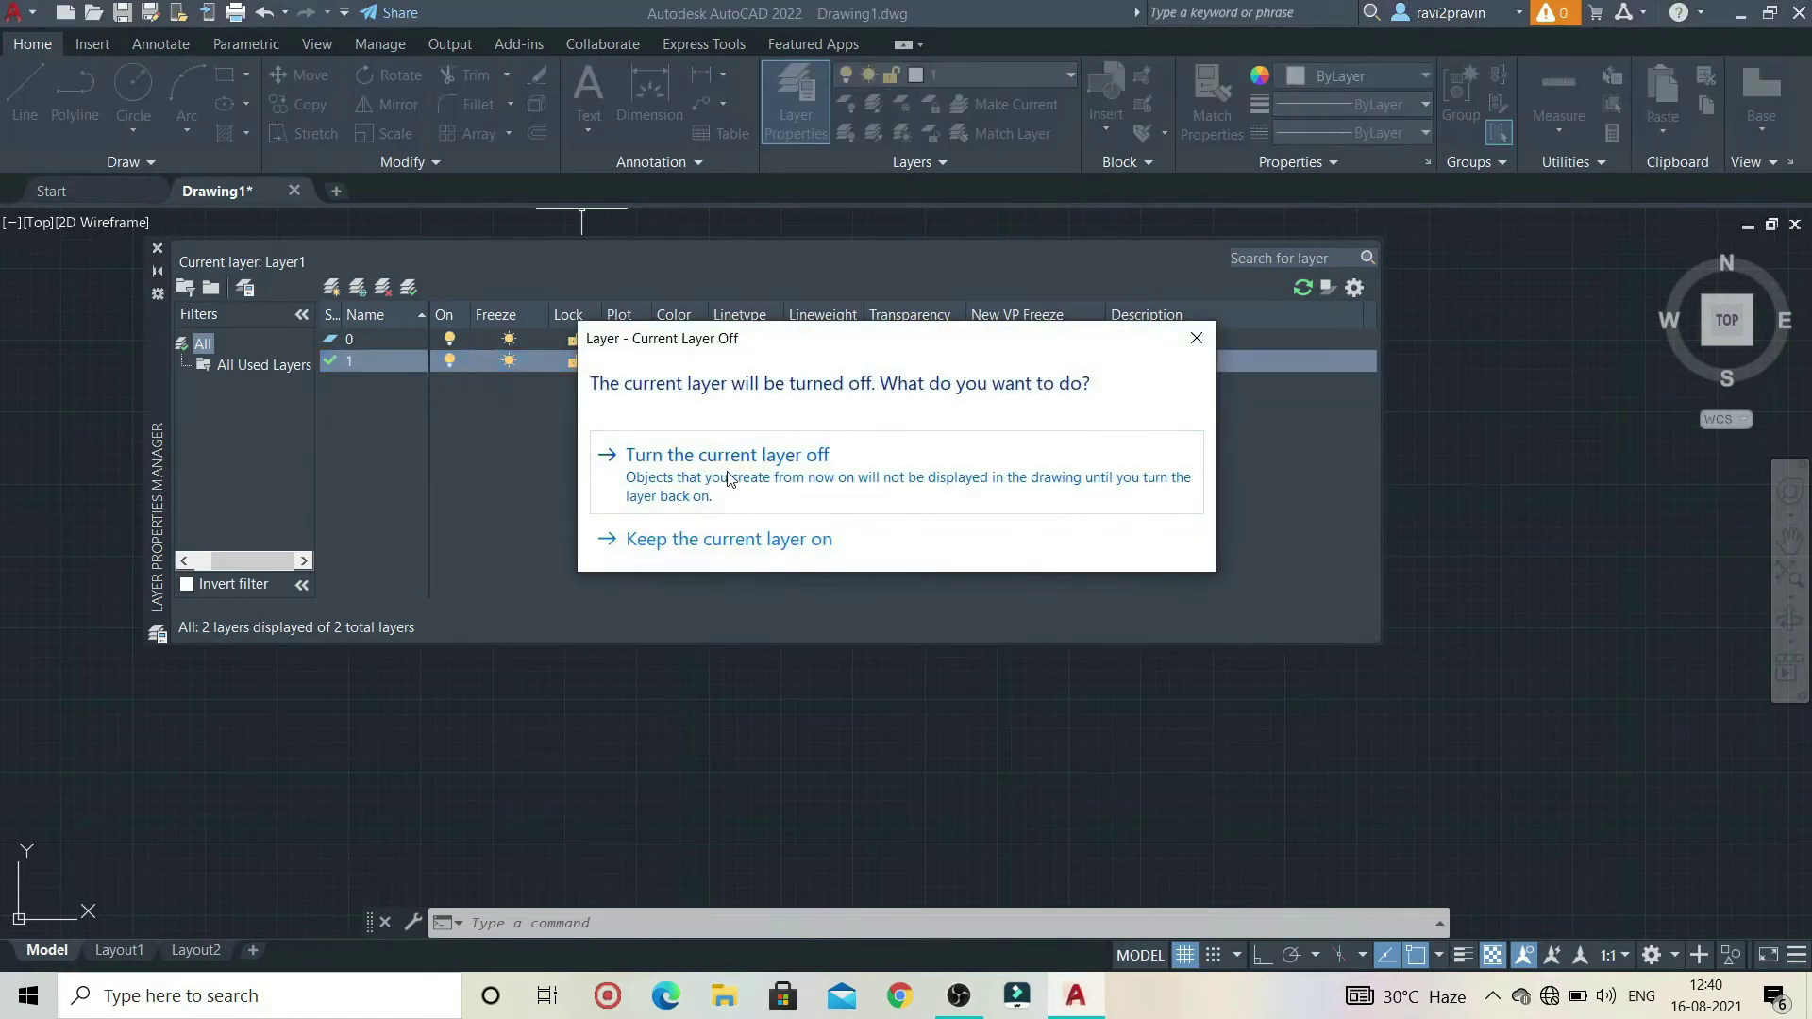
left_click(733, 483)
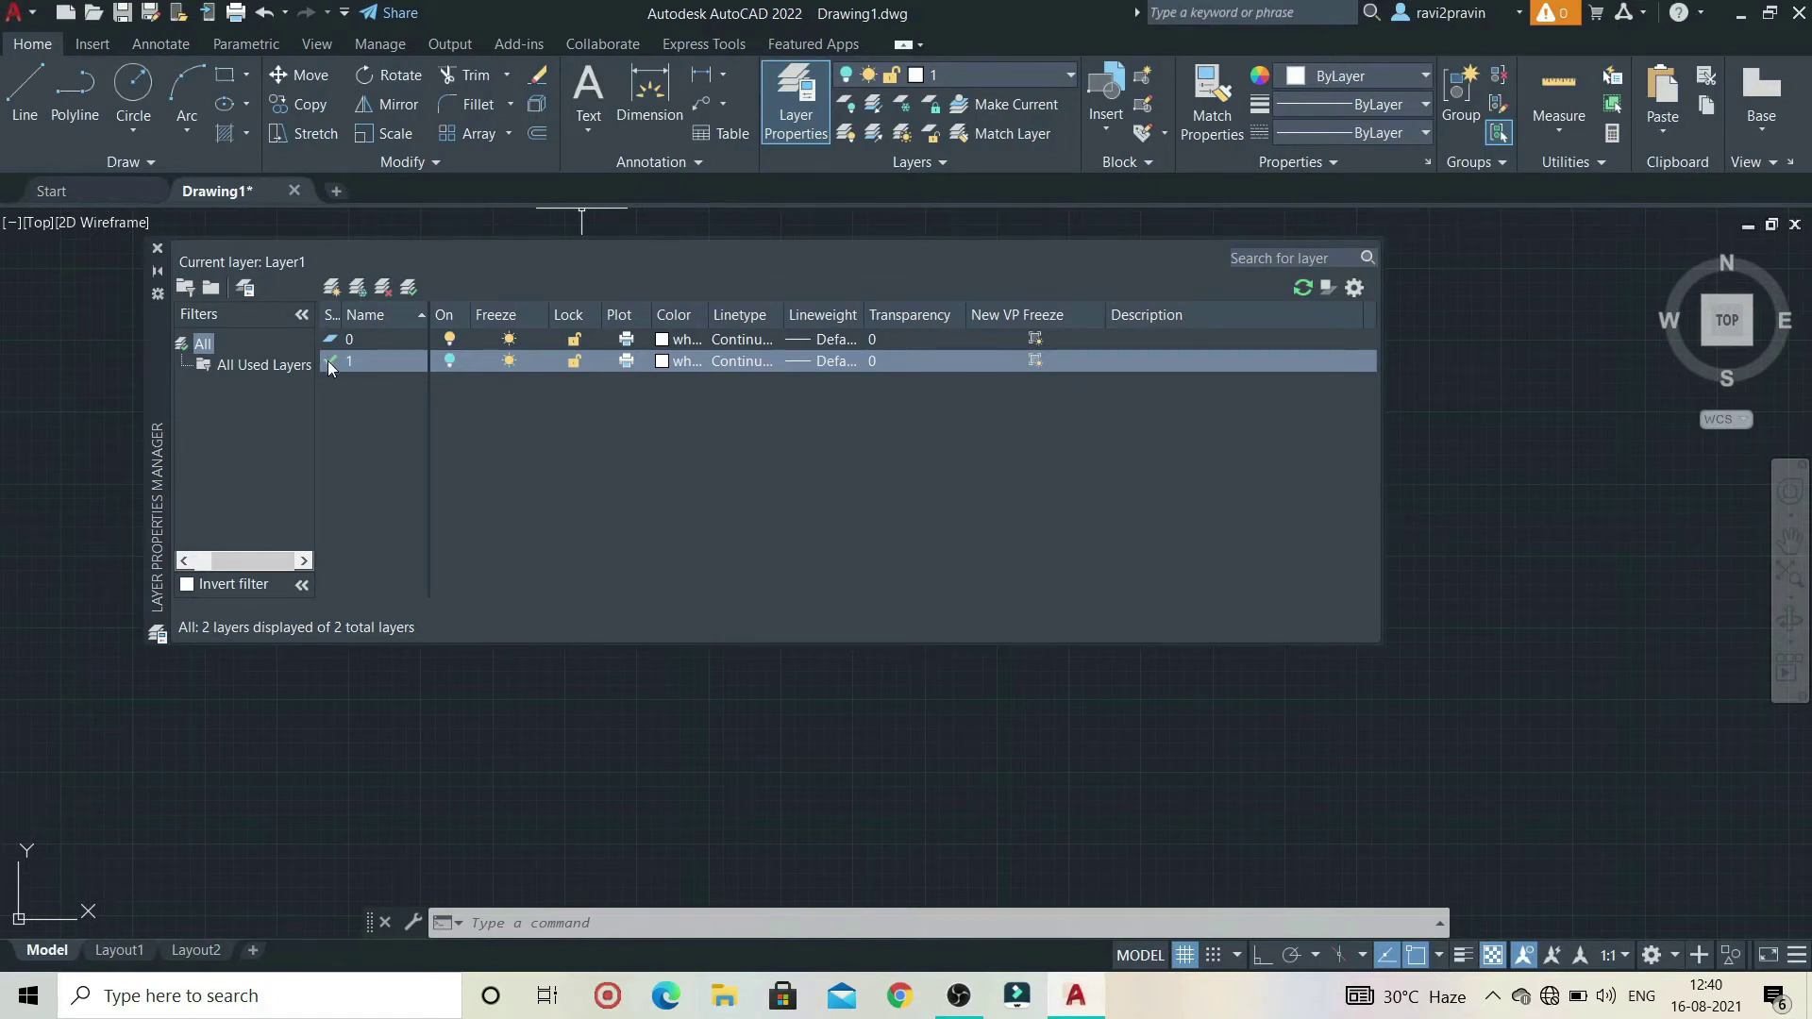
left_click(509, 363)
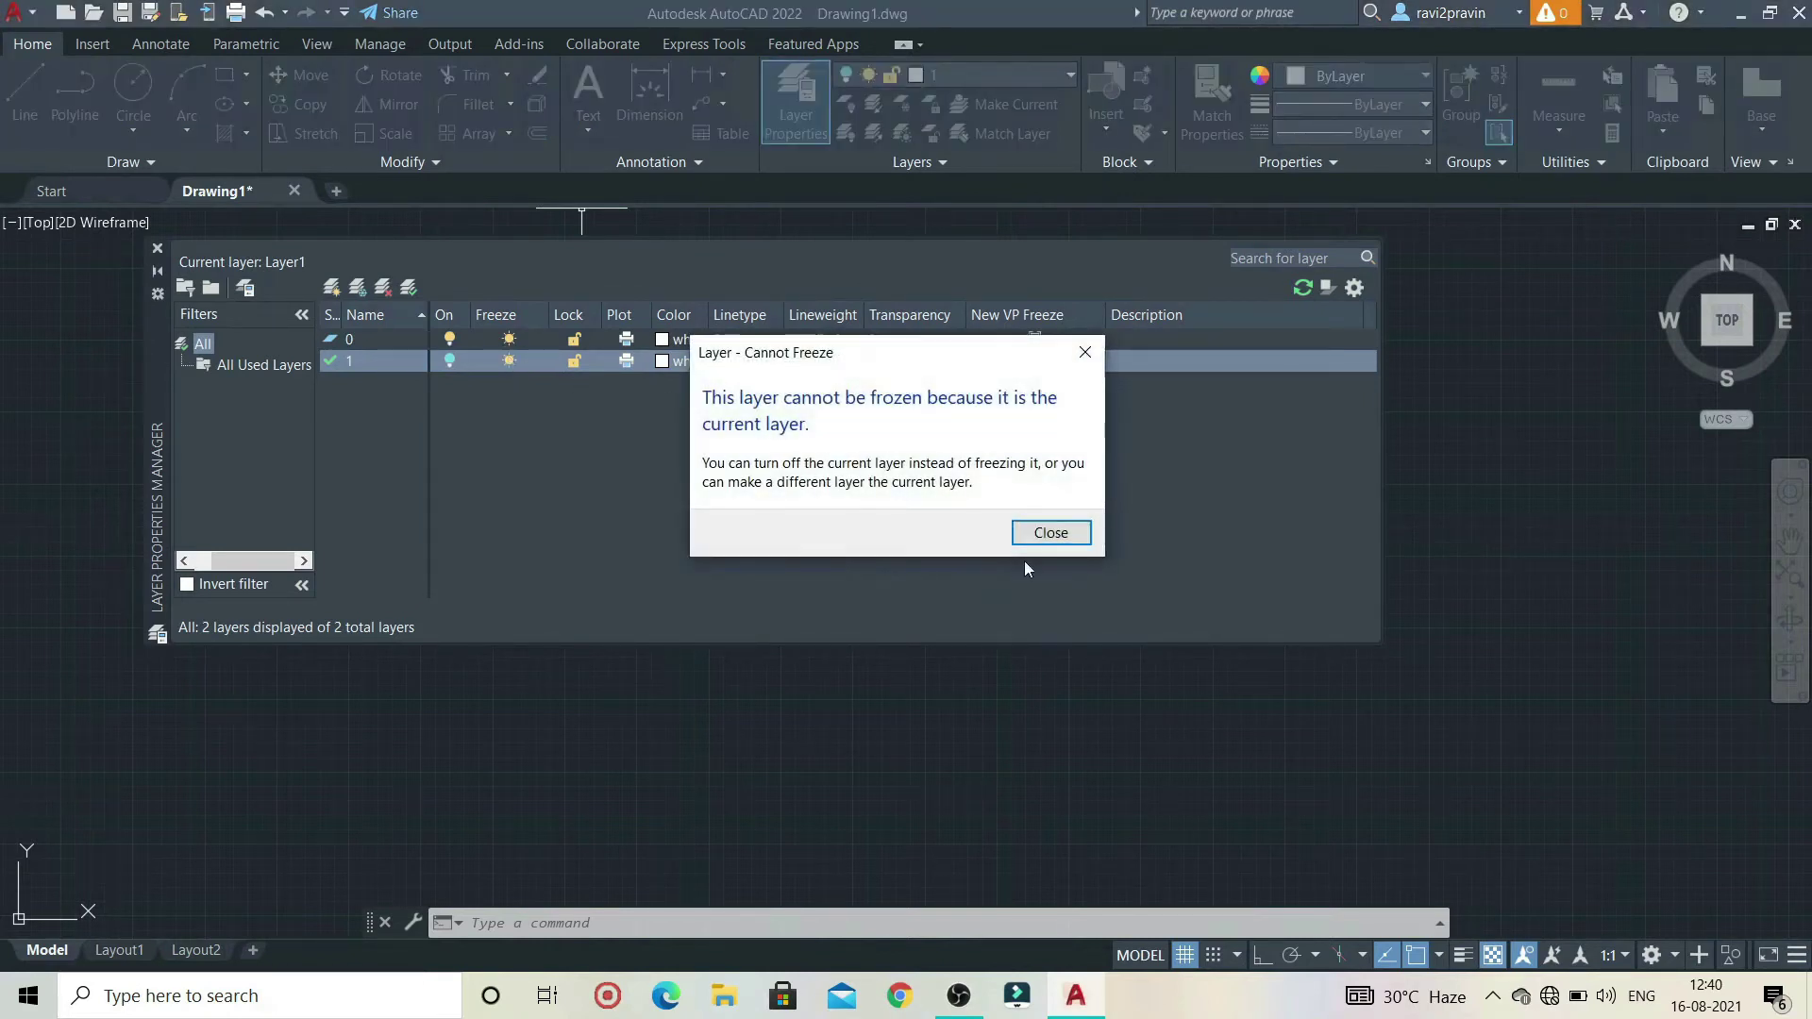
left_click(1050, 534)
- Make layer 0 current, and turn layer 1 on and off again
right_click(327, 343)
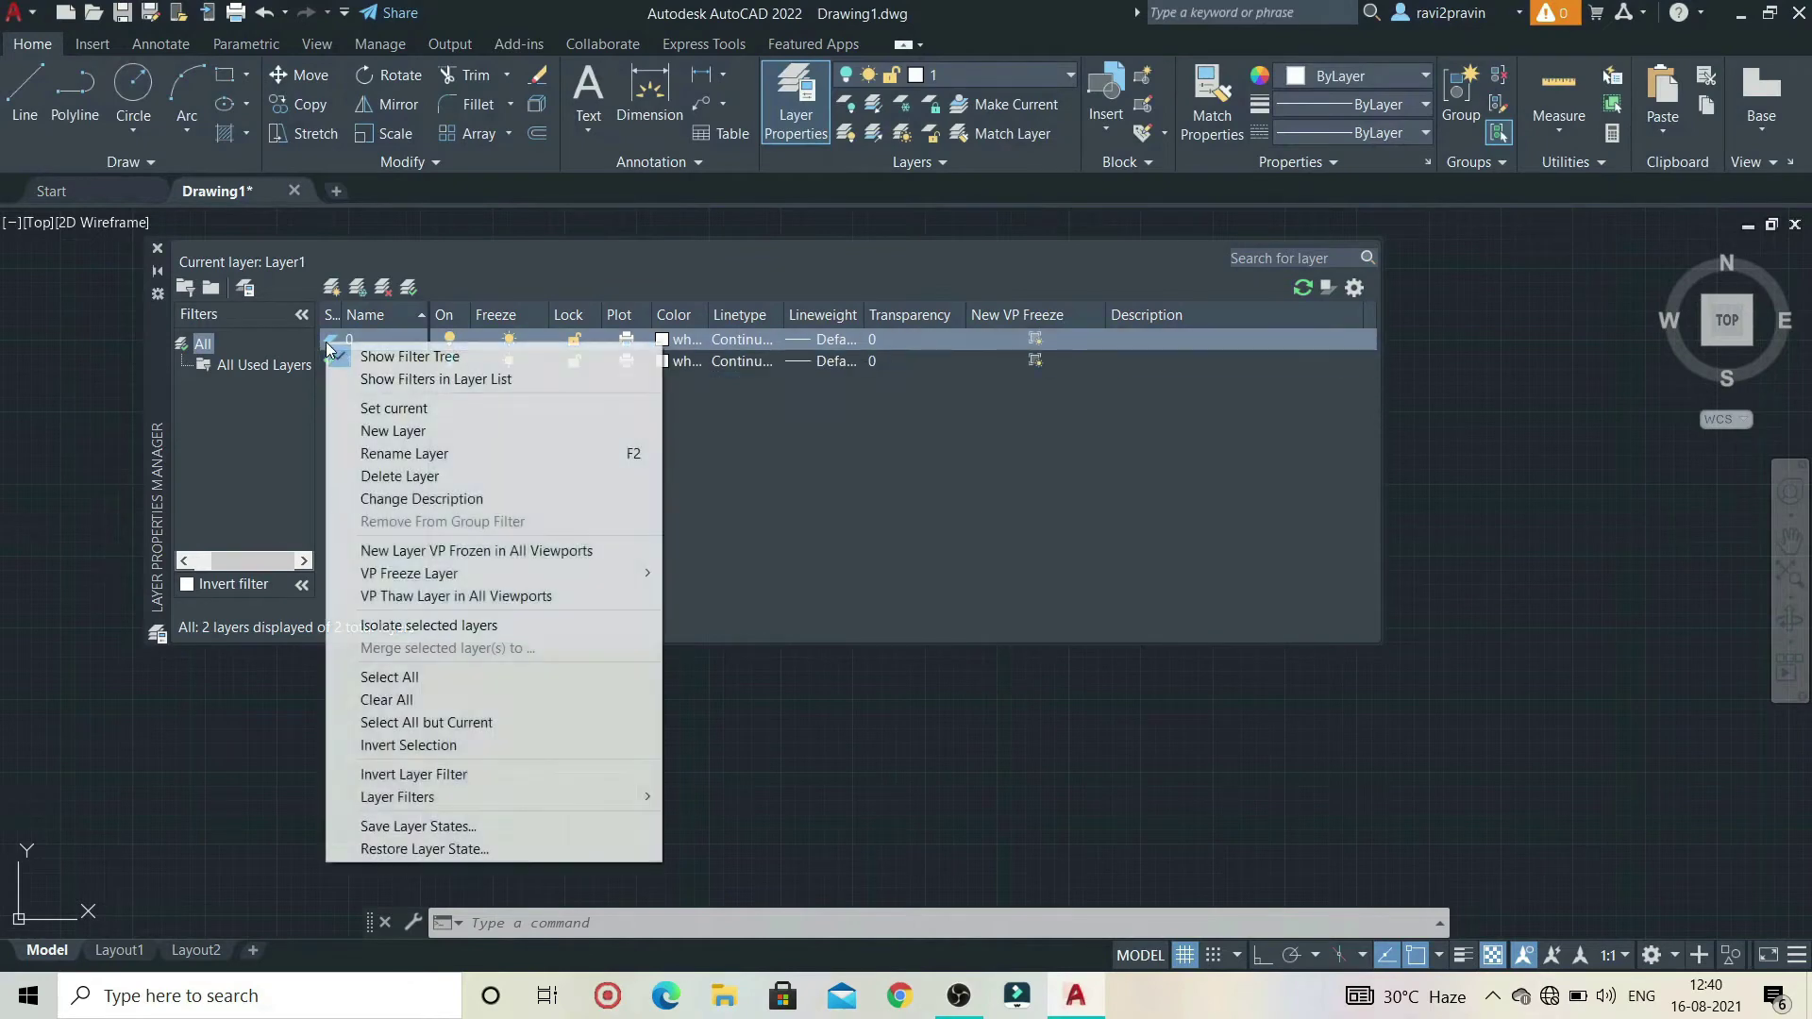
left_click(415, 408)
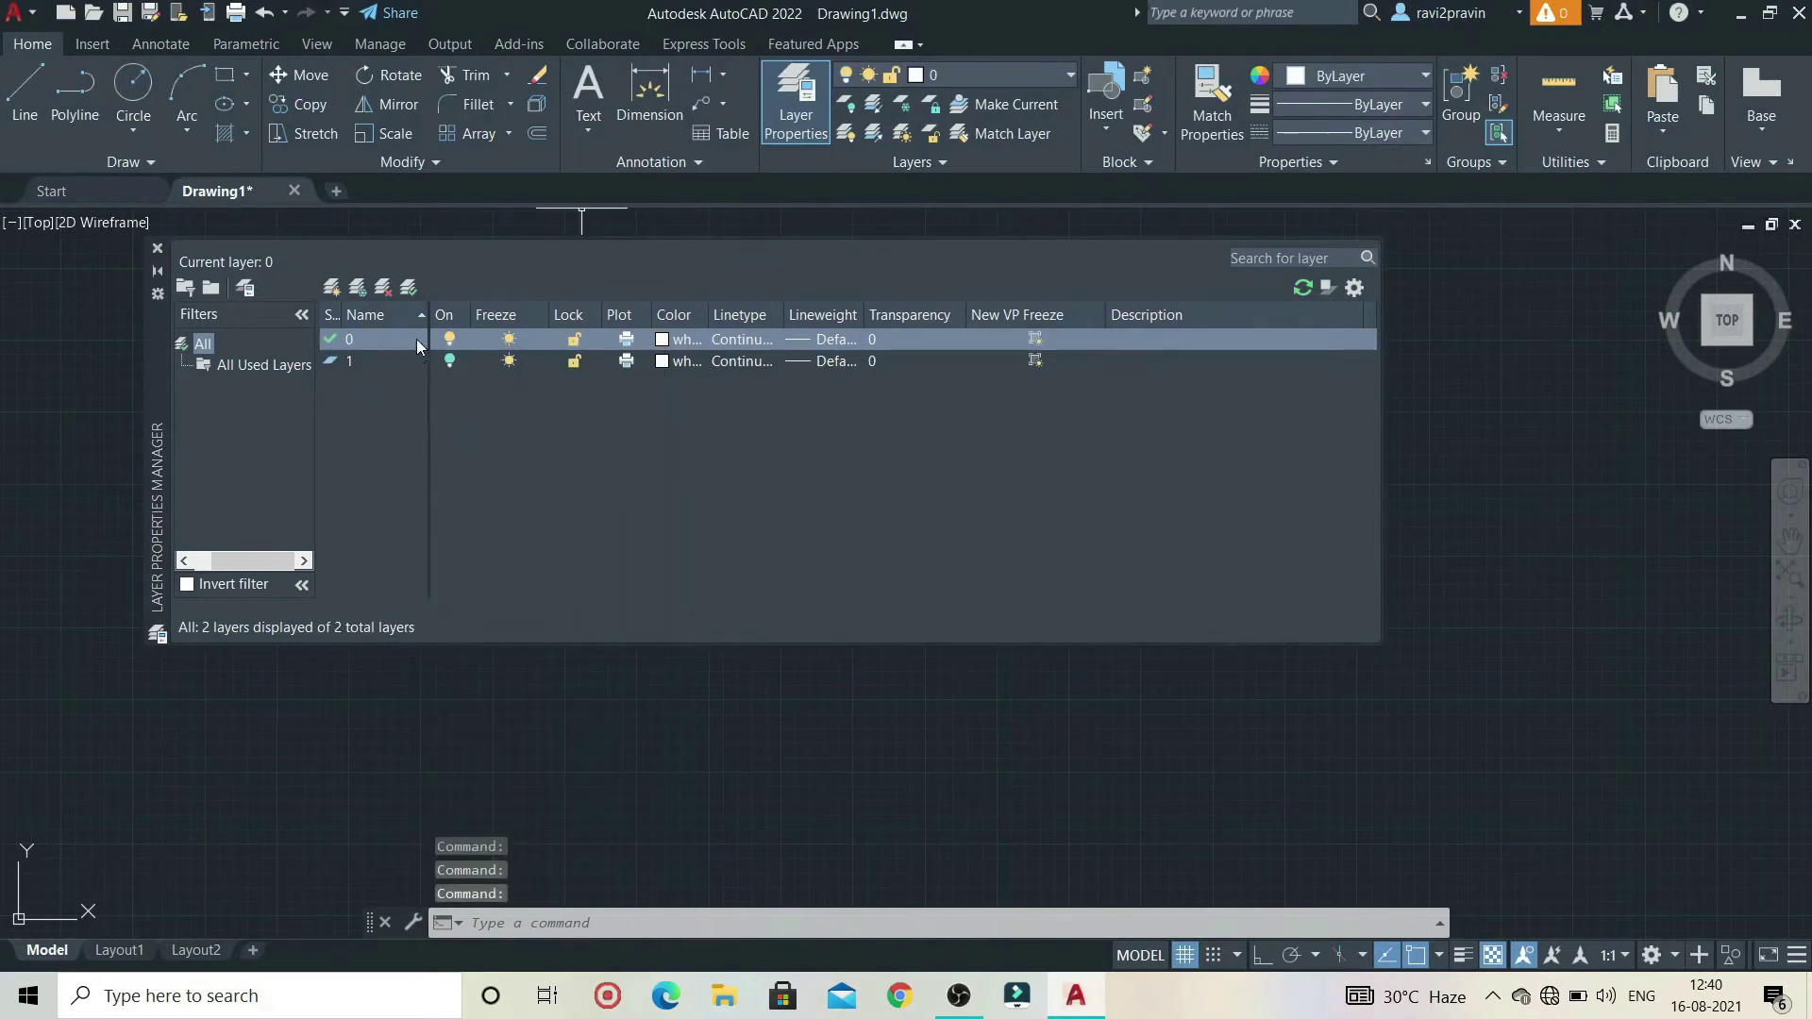
left_click(449, 363)
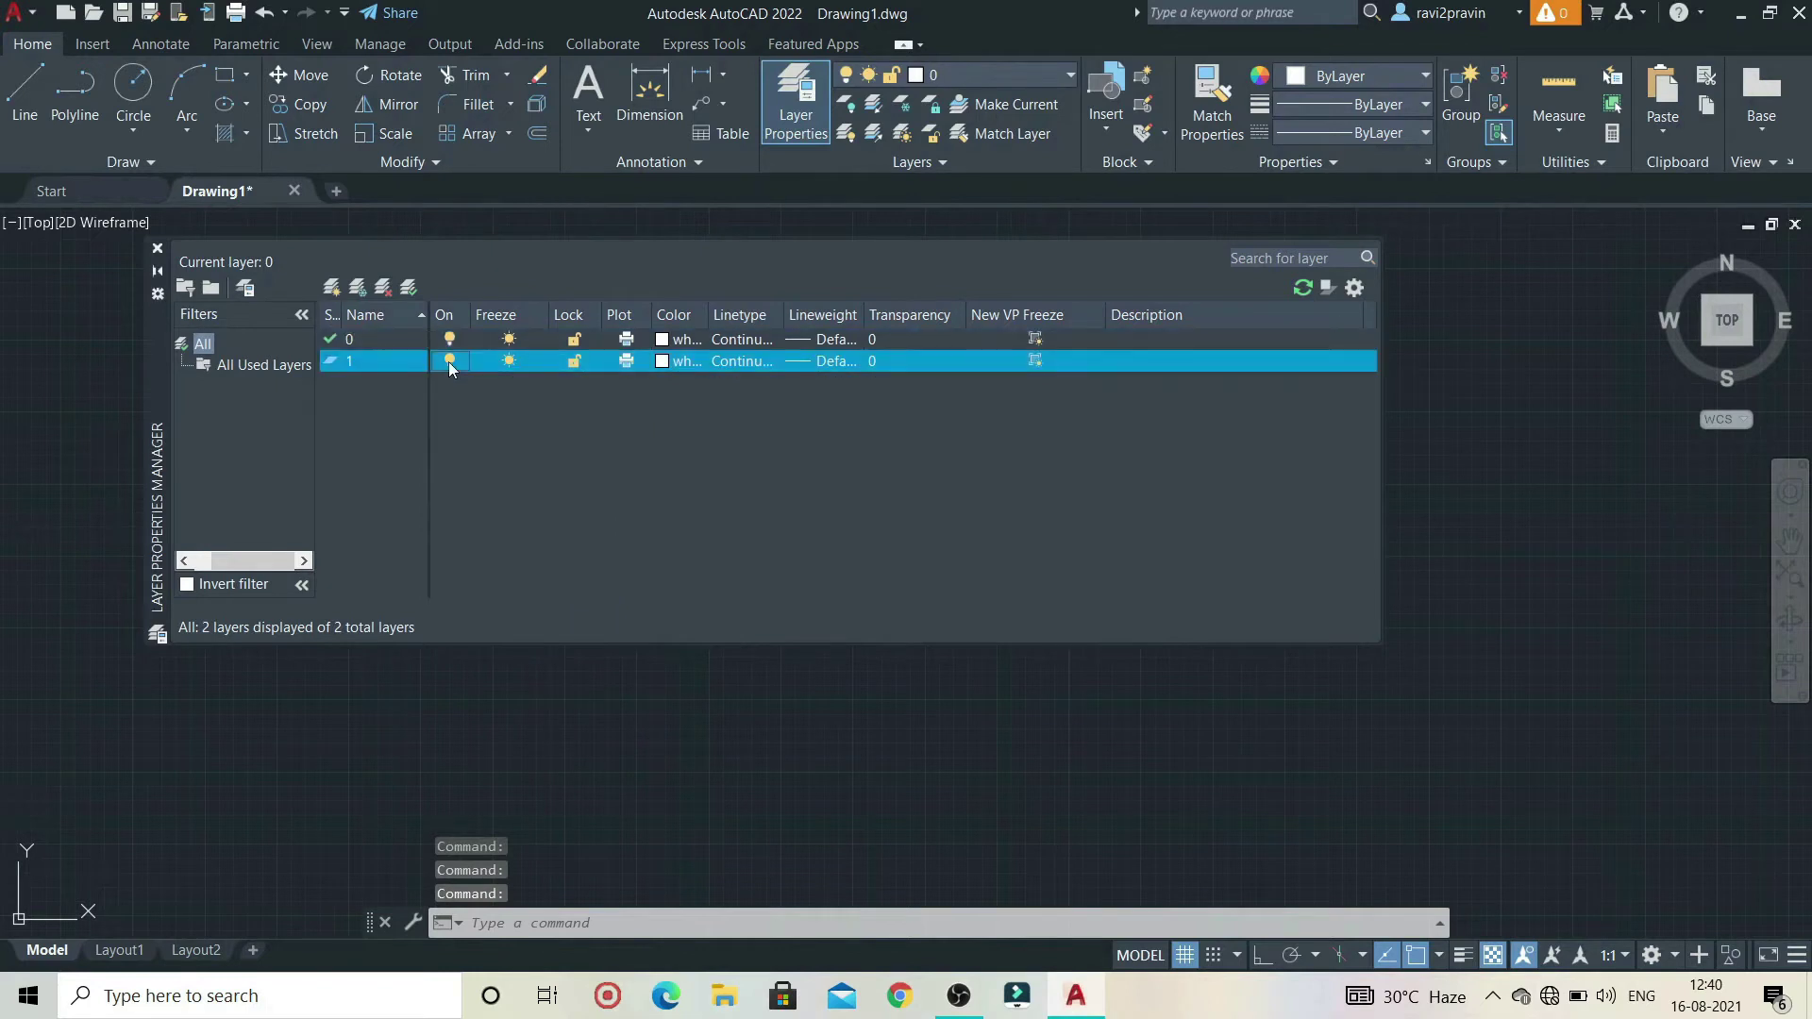
left_click(449, 360)
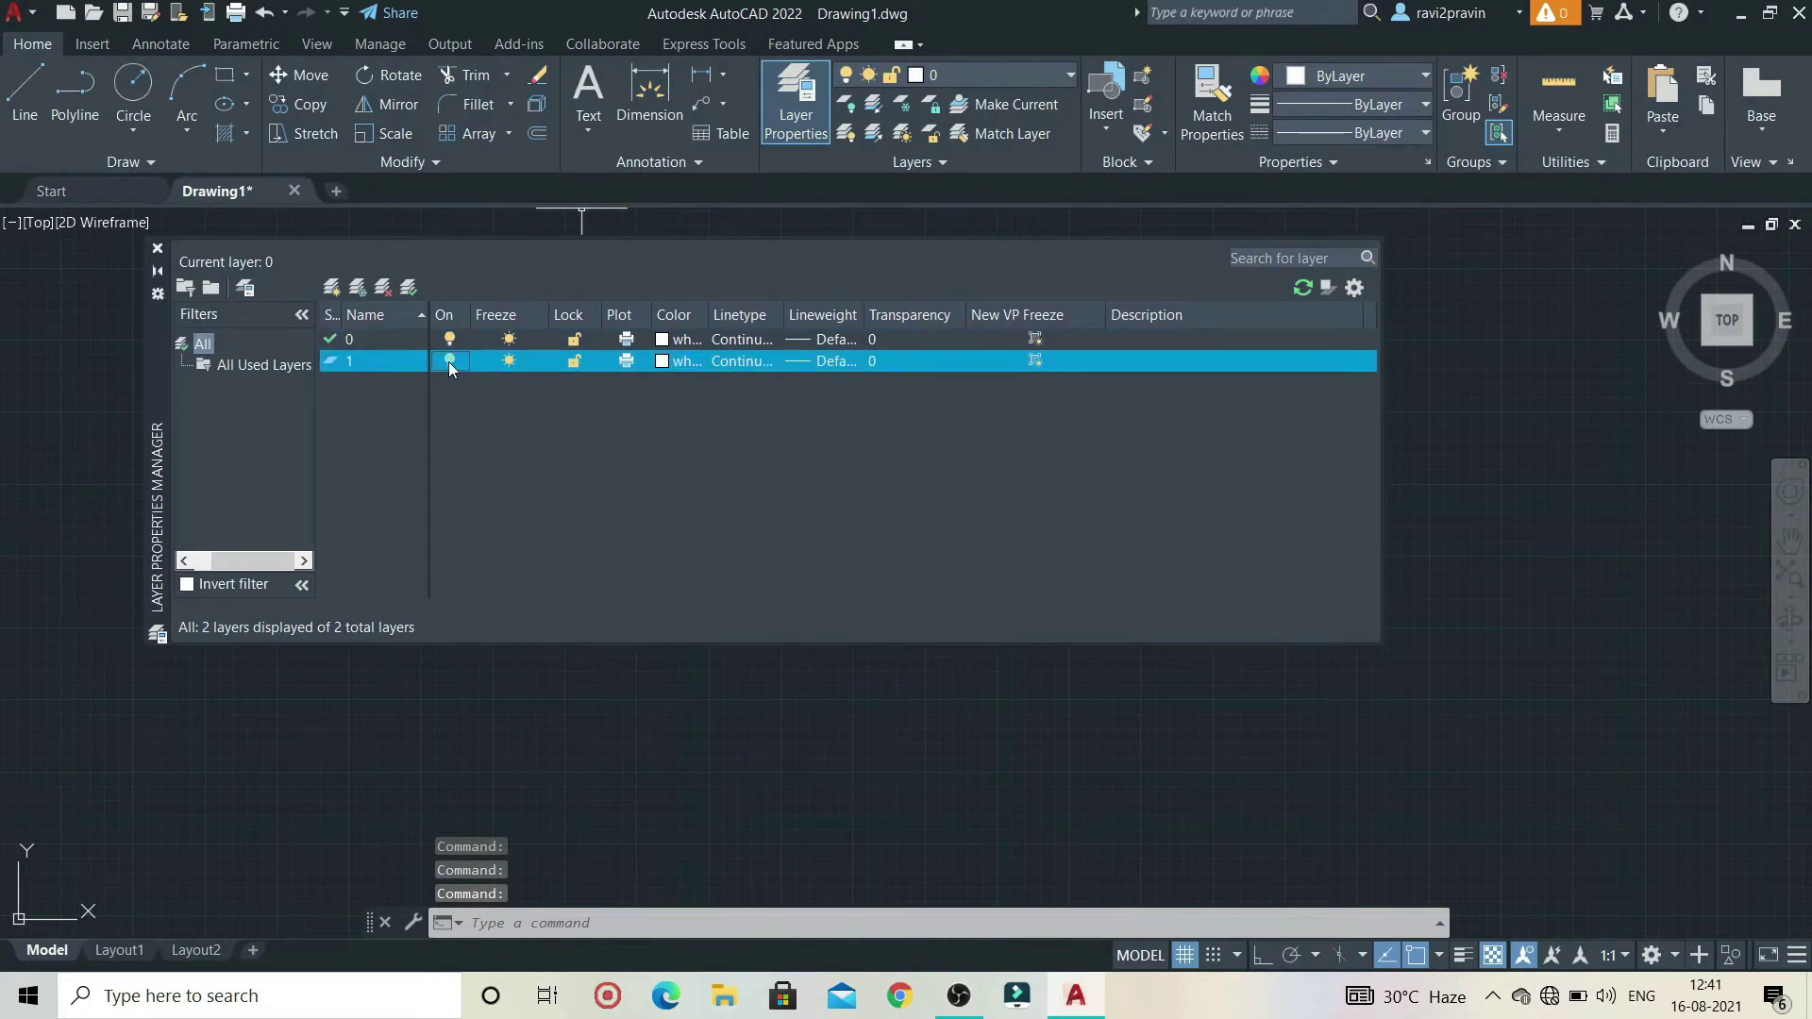
- Try out the freeze setting of layer 1, and lock and unlock the layer
left_click(499, 364)
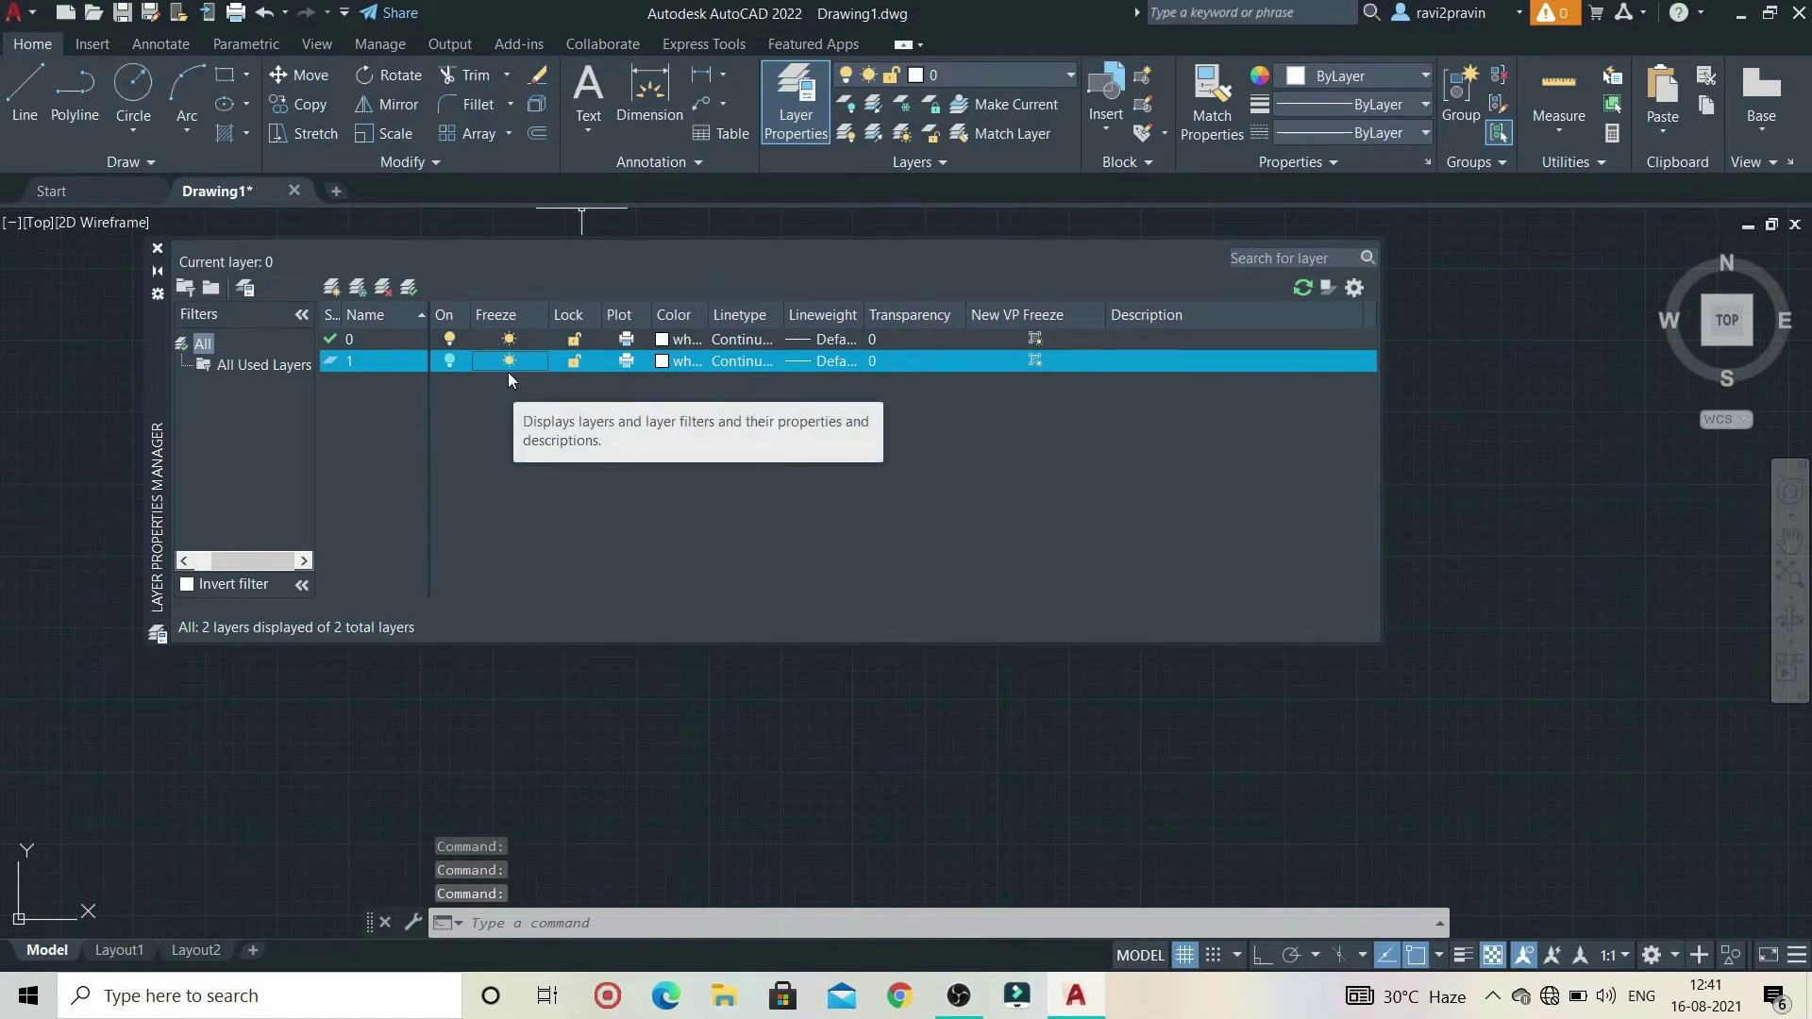
left_click(577, 363)
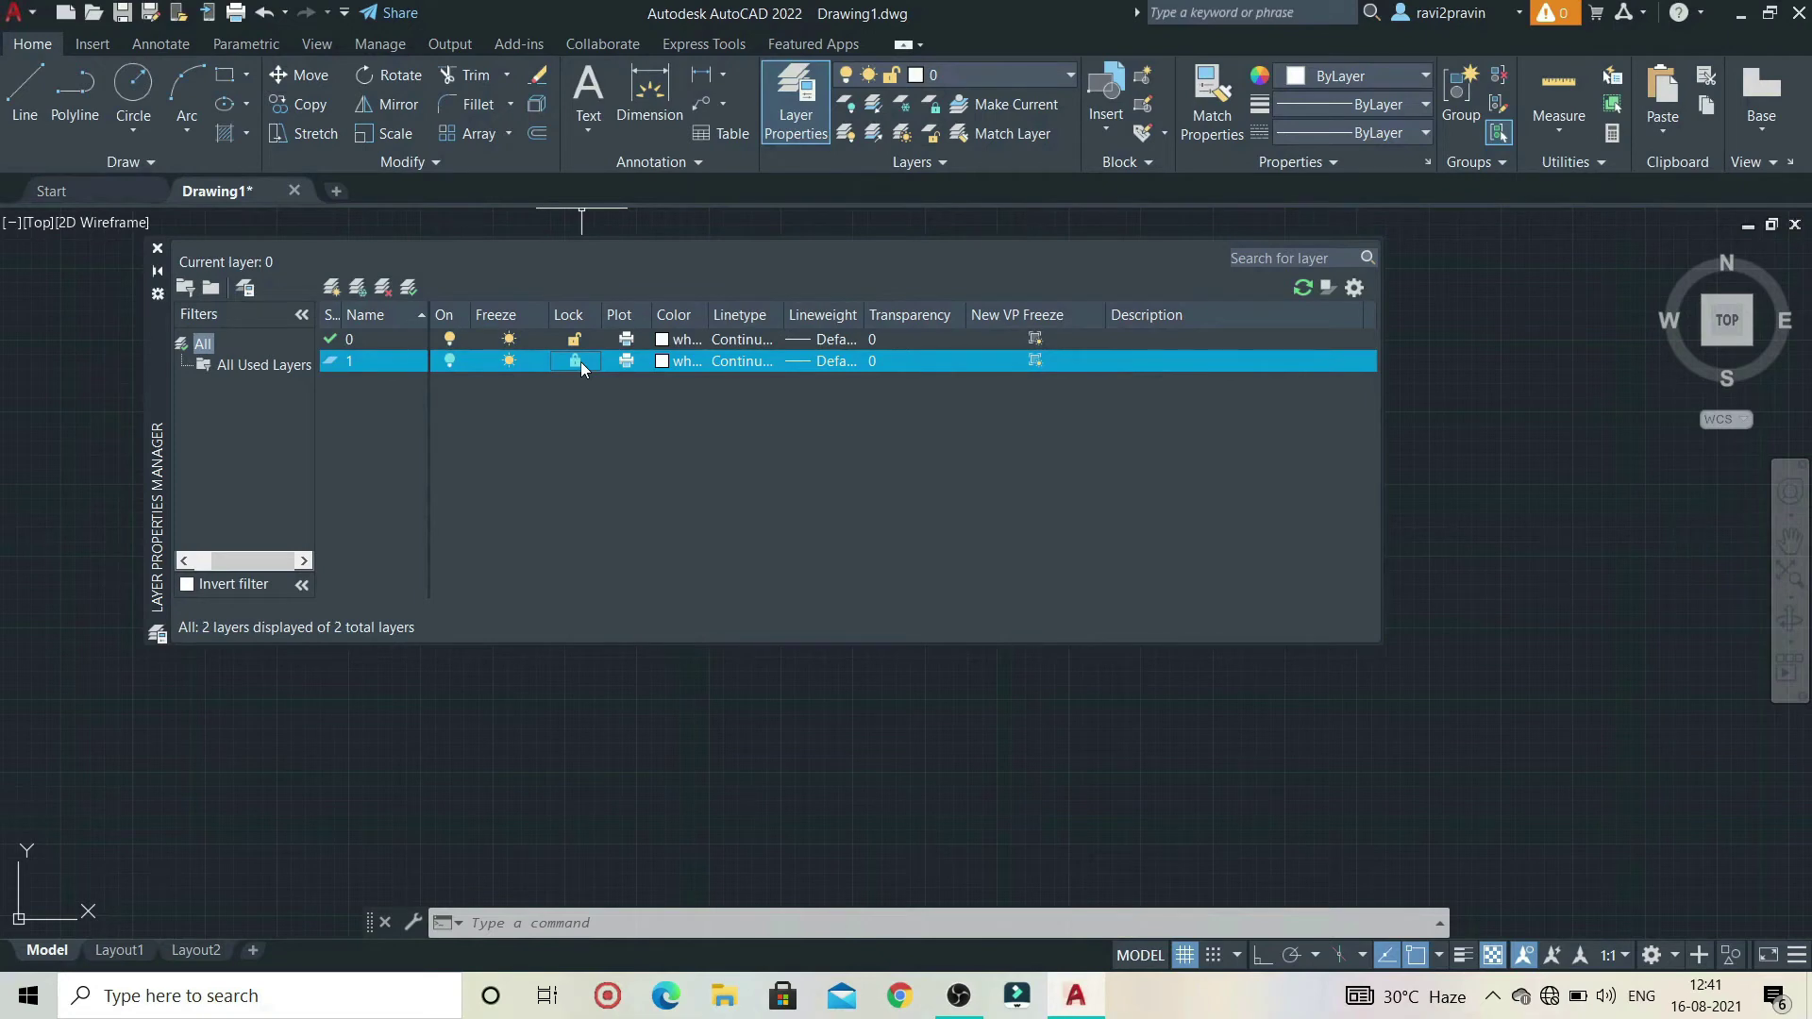
left_click(575, 360)
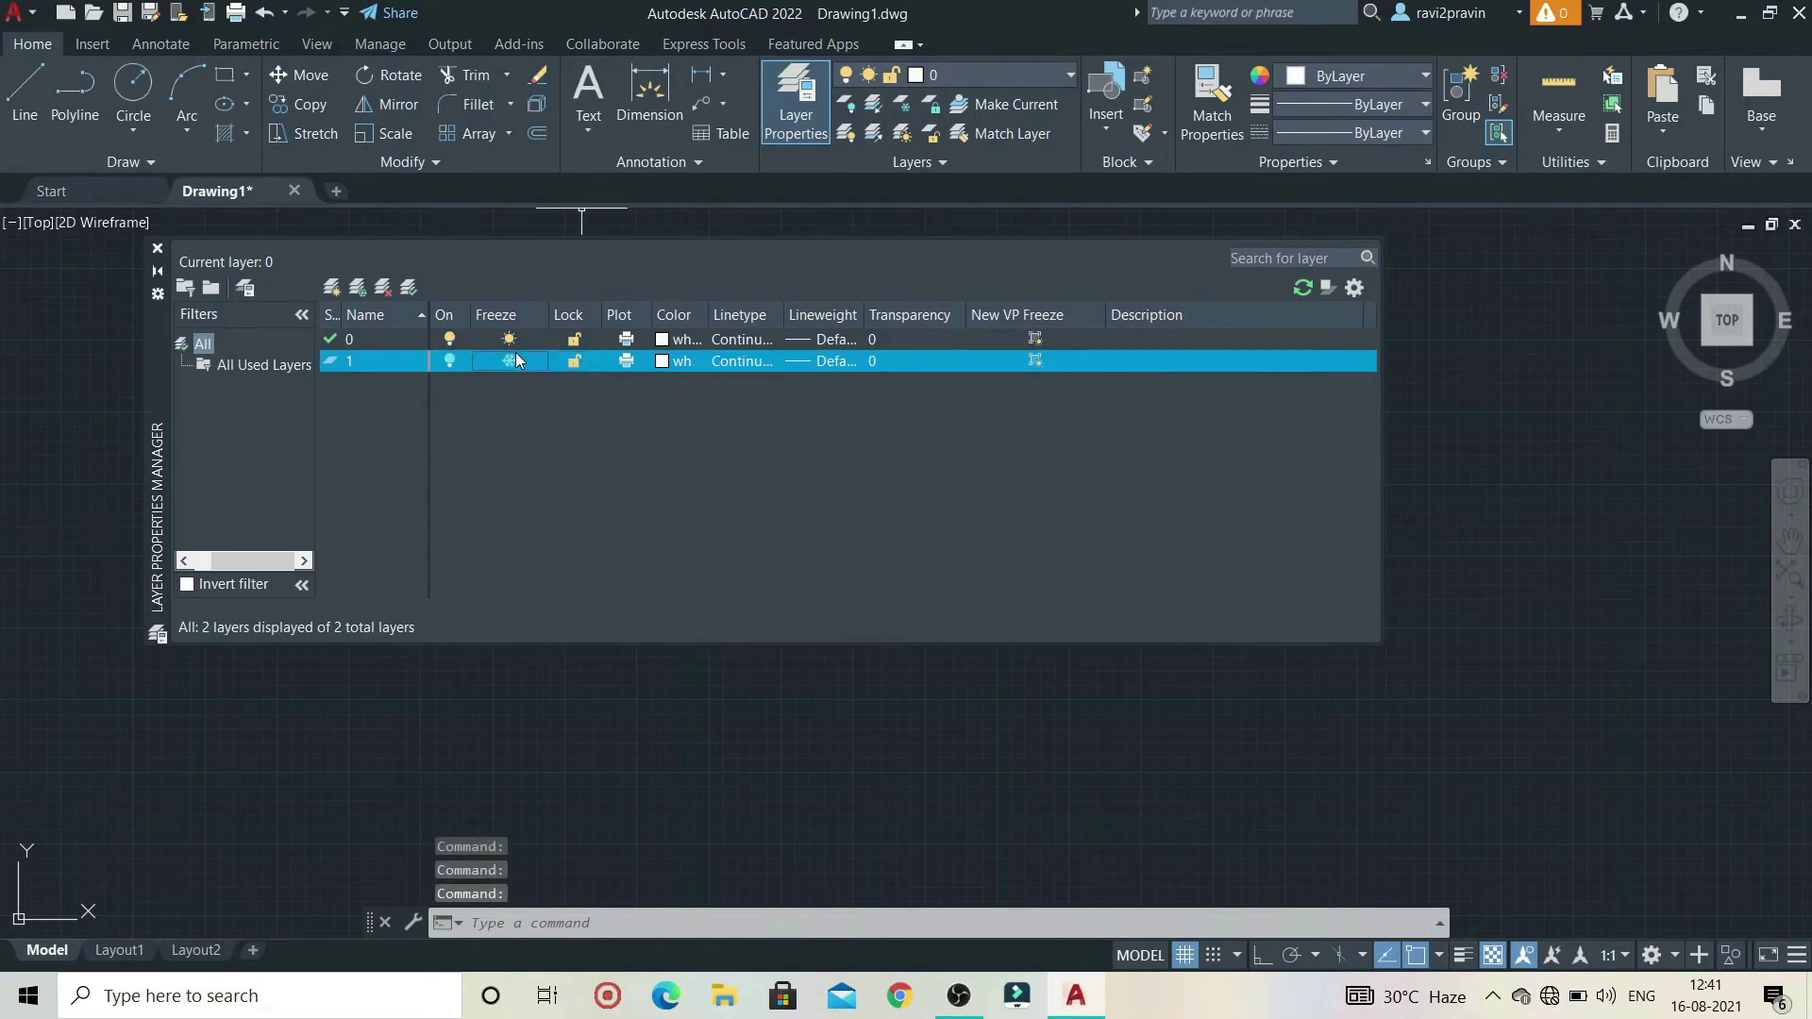
- Set the color of layer 1 to the red index color 240
left_click(664, 361)
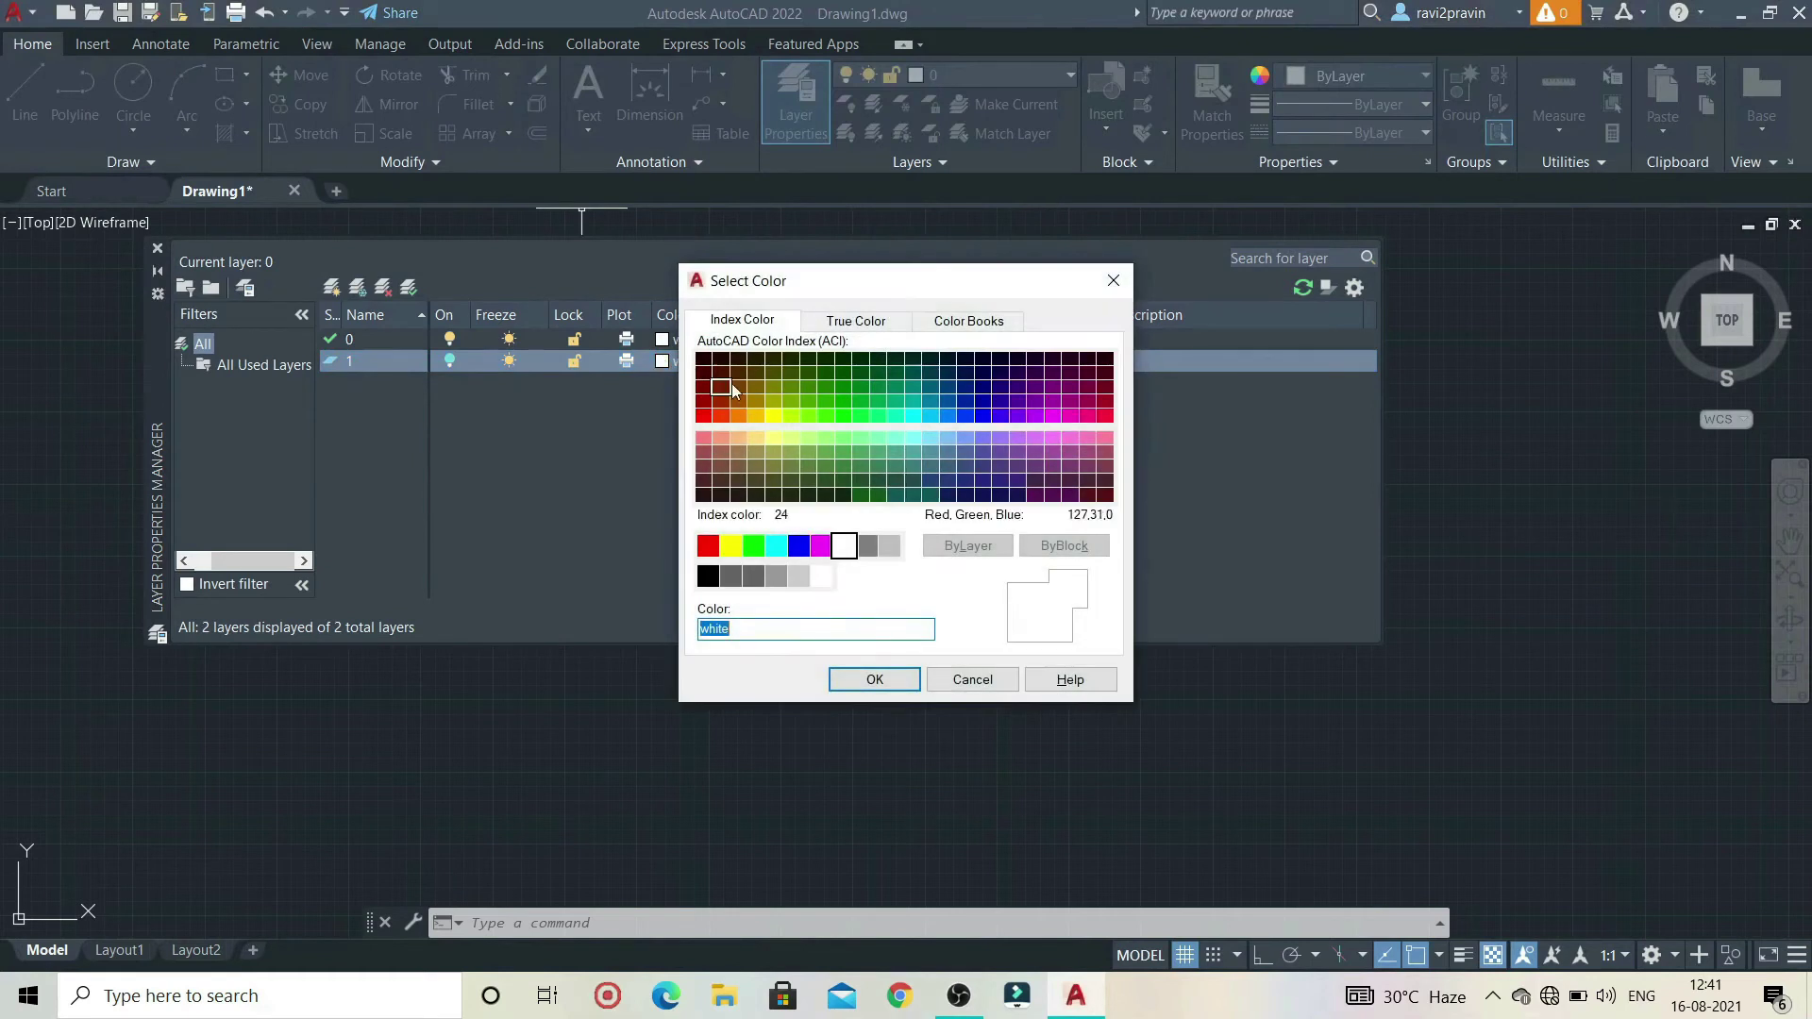
left_click(1052, 415)
left_click(1104, 415)
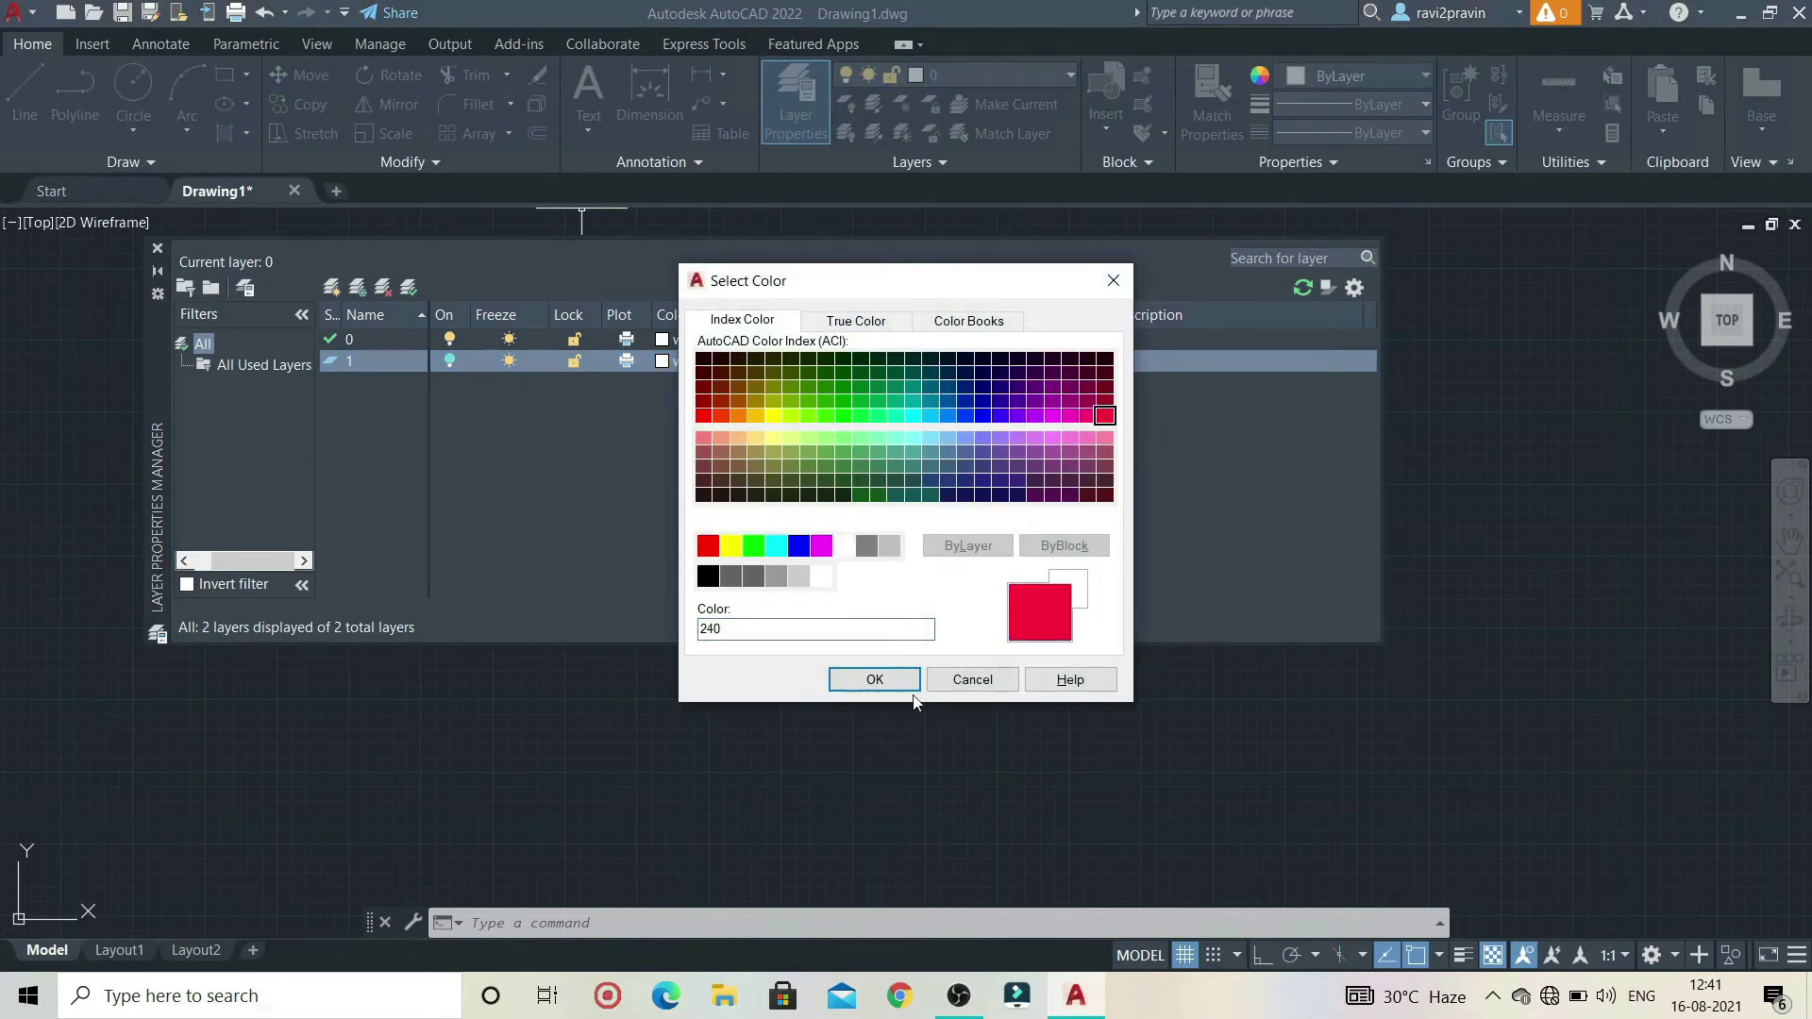
left_click(873, 680)
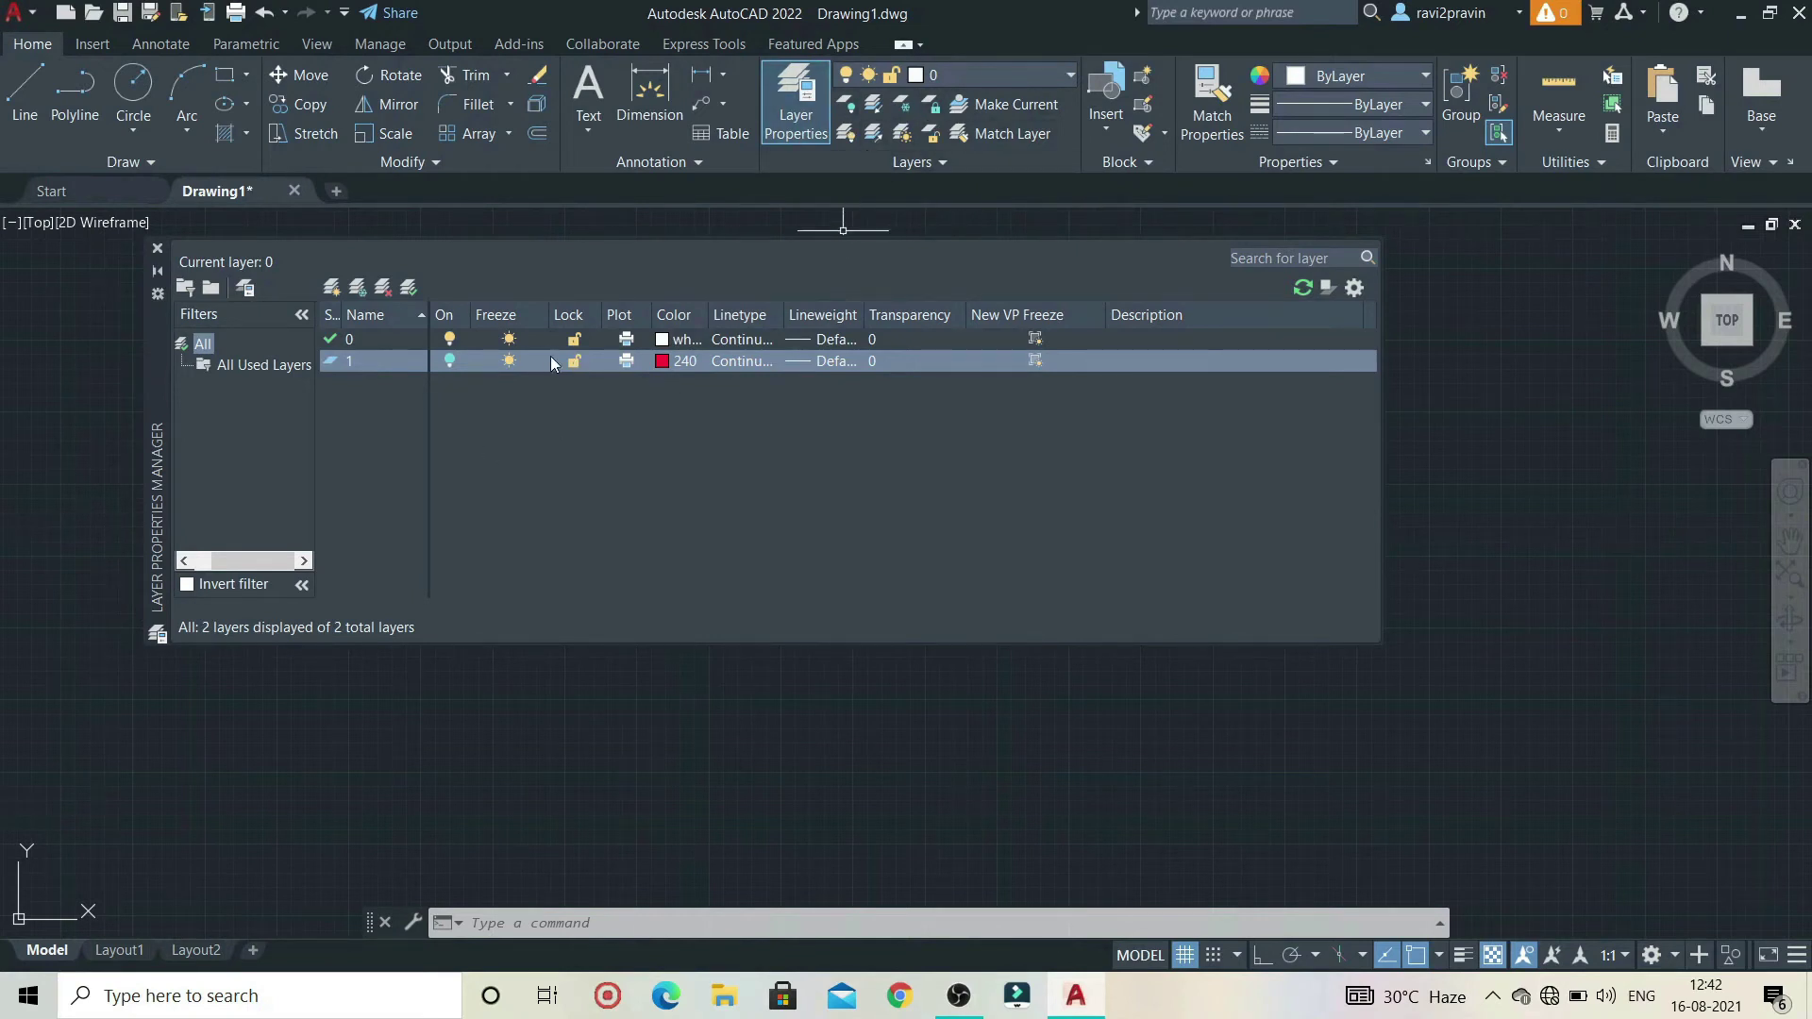
- Load the ISO dot linetype ACAD_ISO07W100 from acadiso.lin and assign it to layer 1
left_click(741, 363)
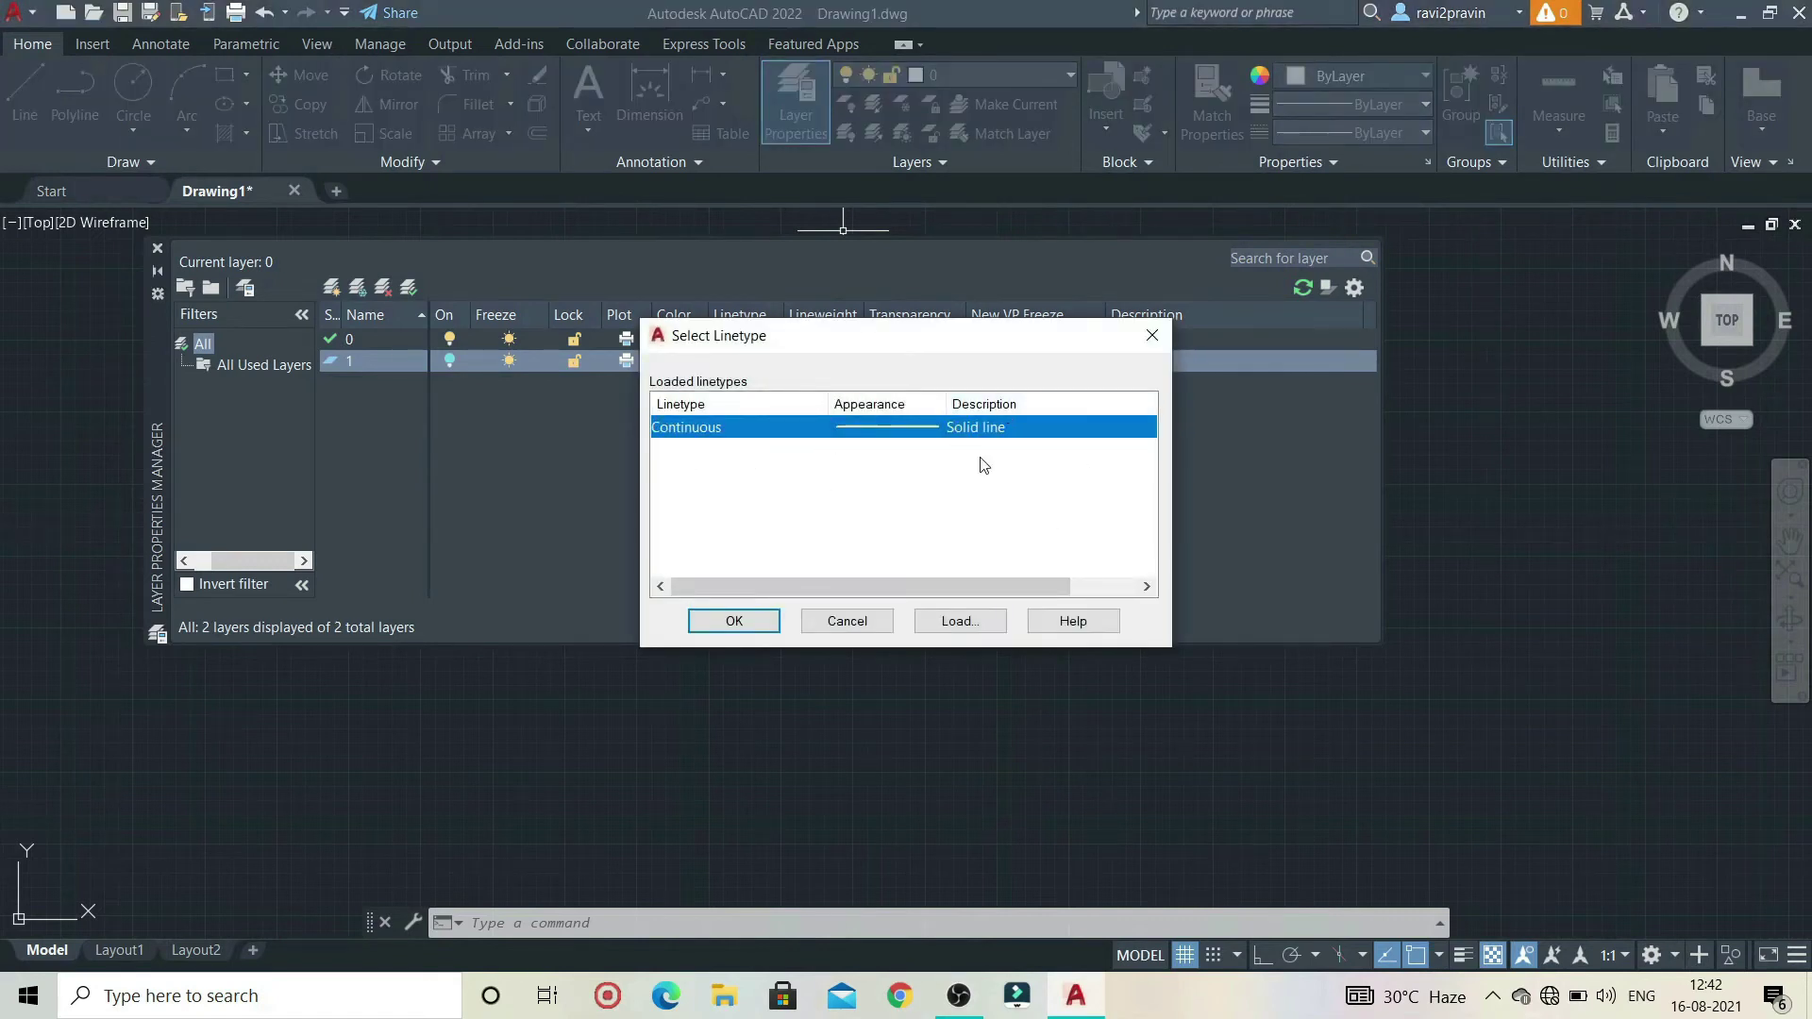
left_click(947, 623)
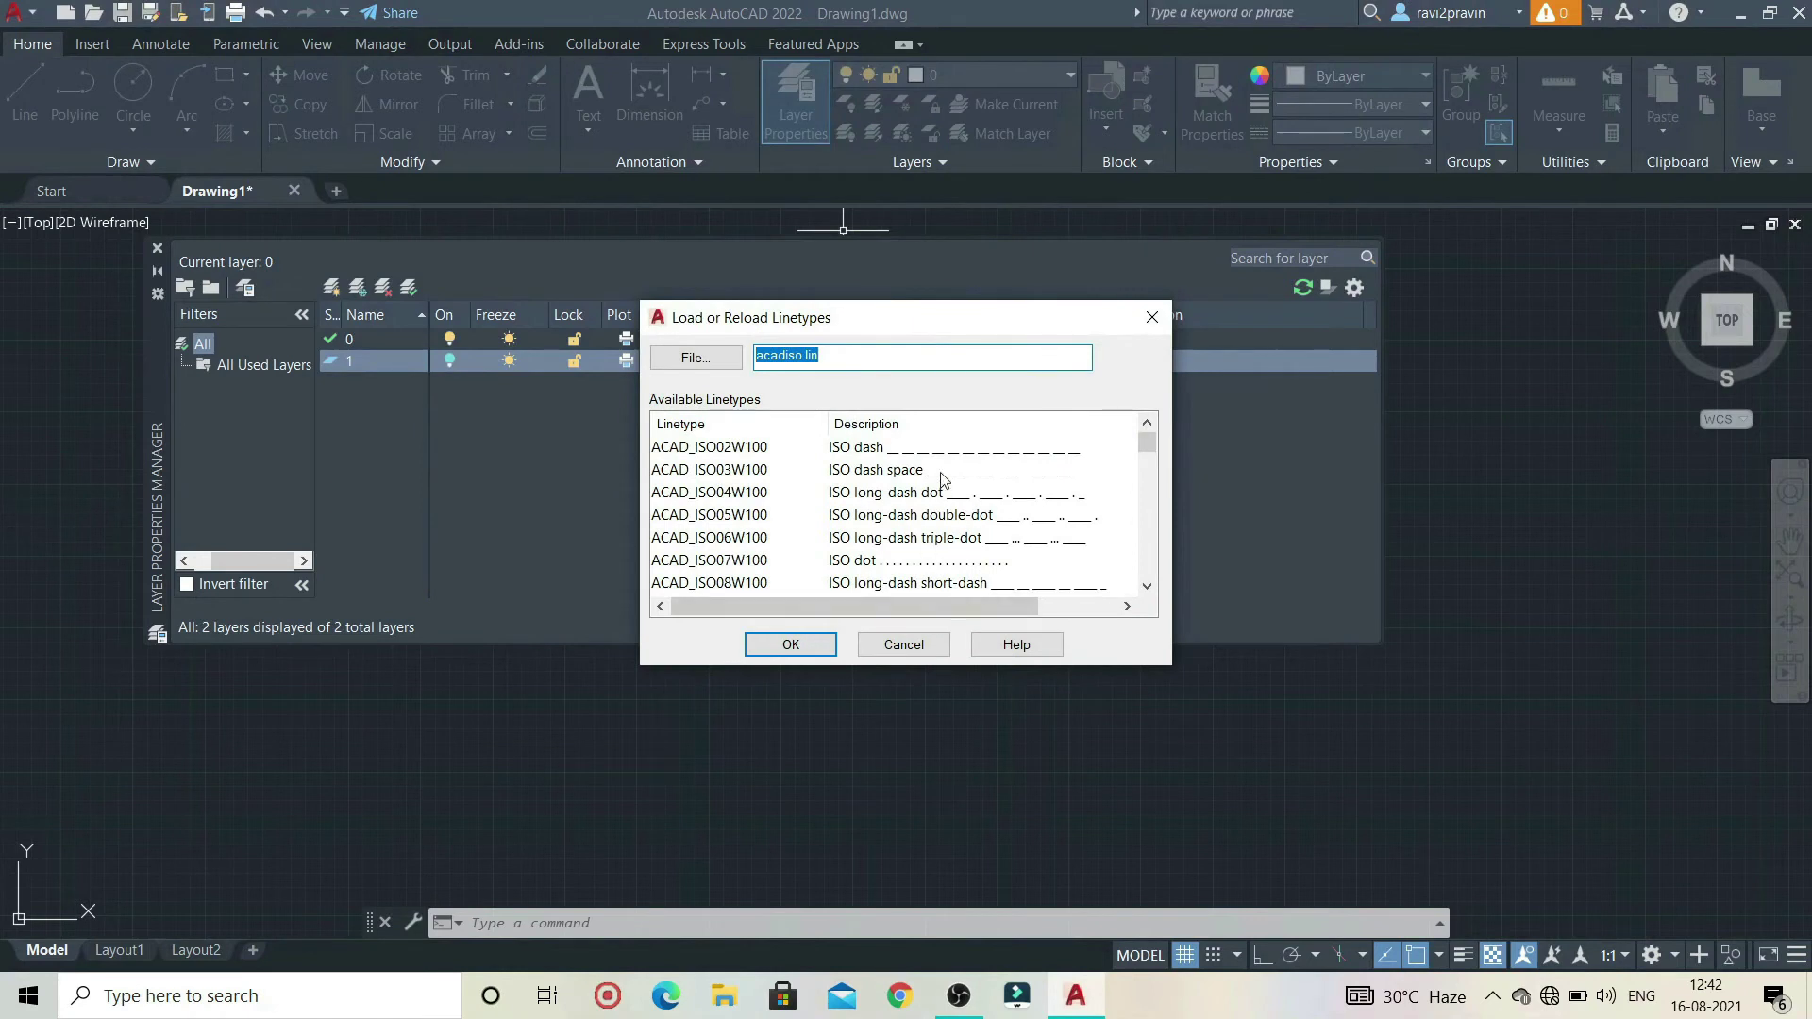
left_click(946, 475)
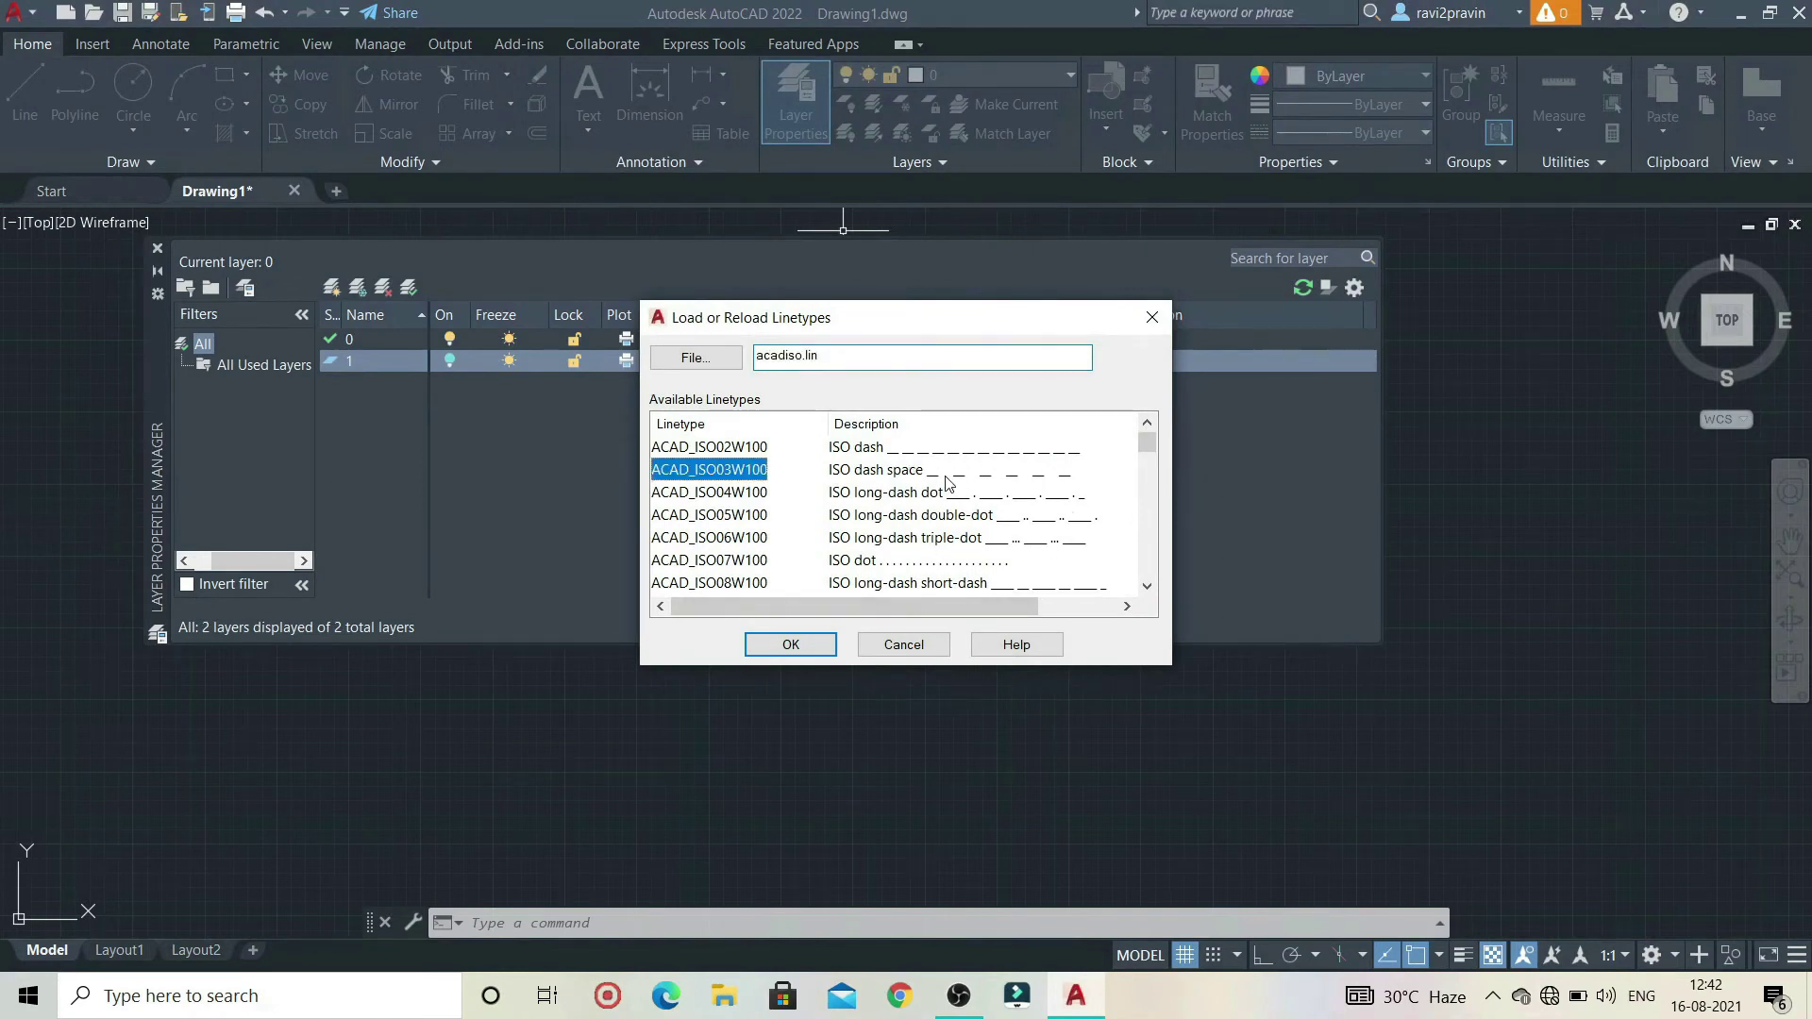
left_click(914, 567)
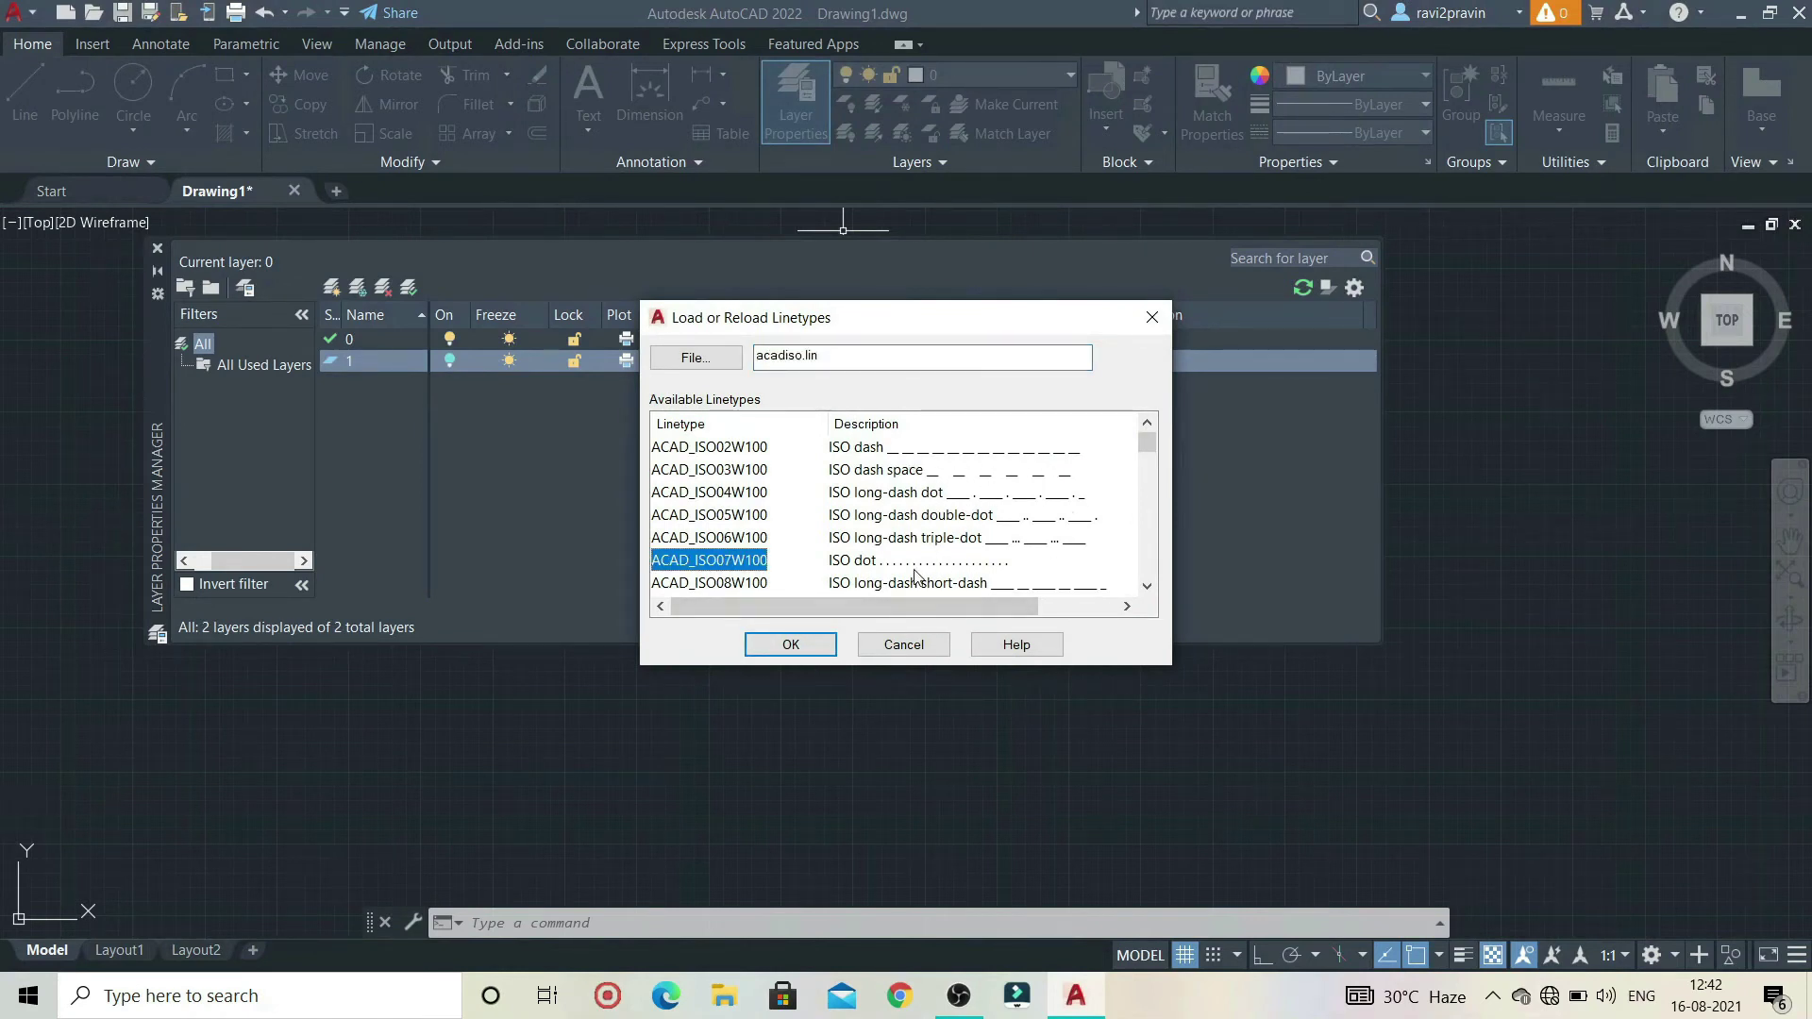
left_click(789, 645)
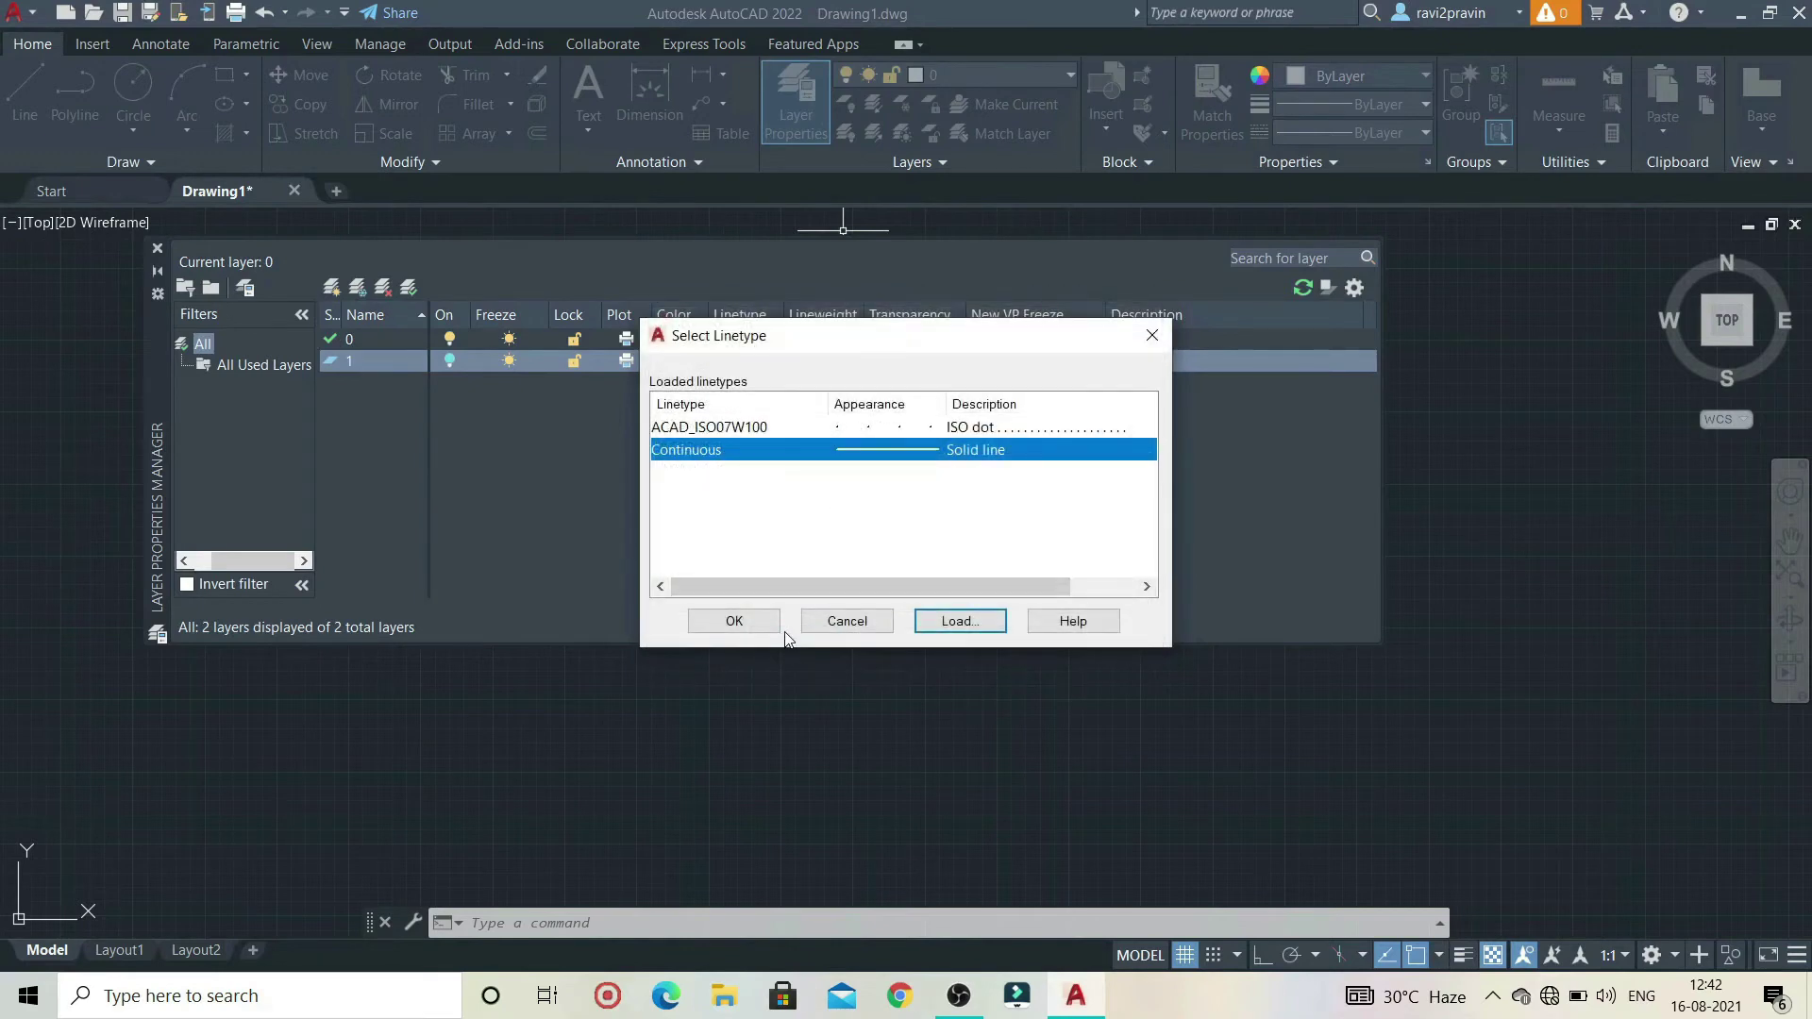
left_click(944, 427)
left_click(734, 620)
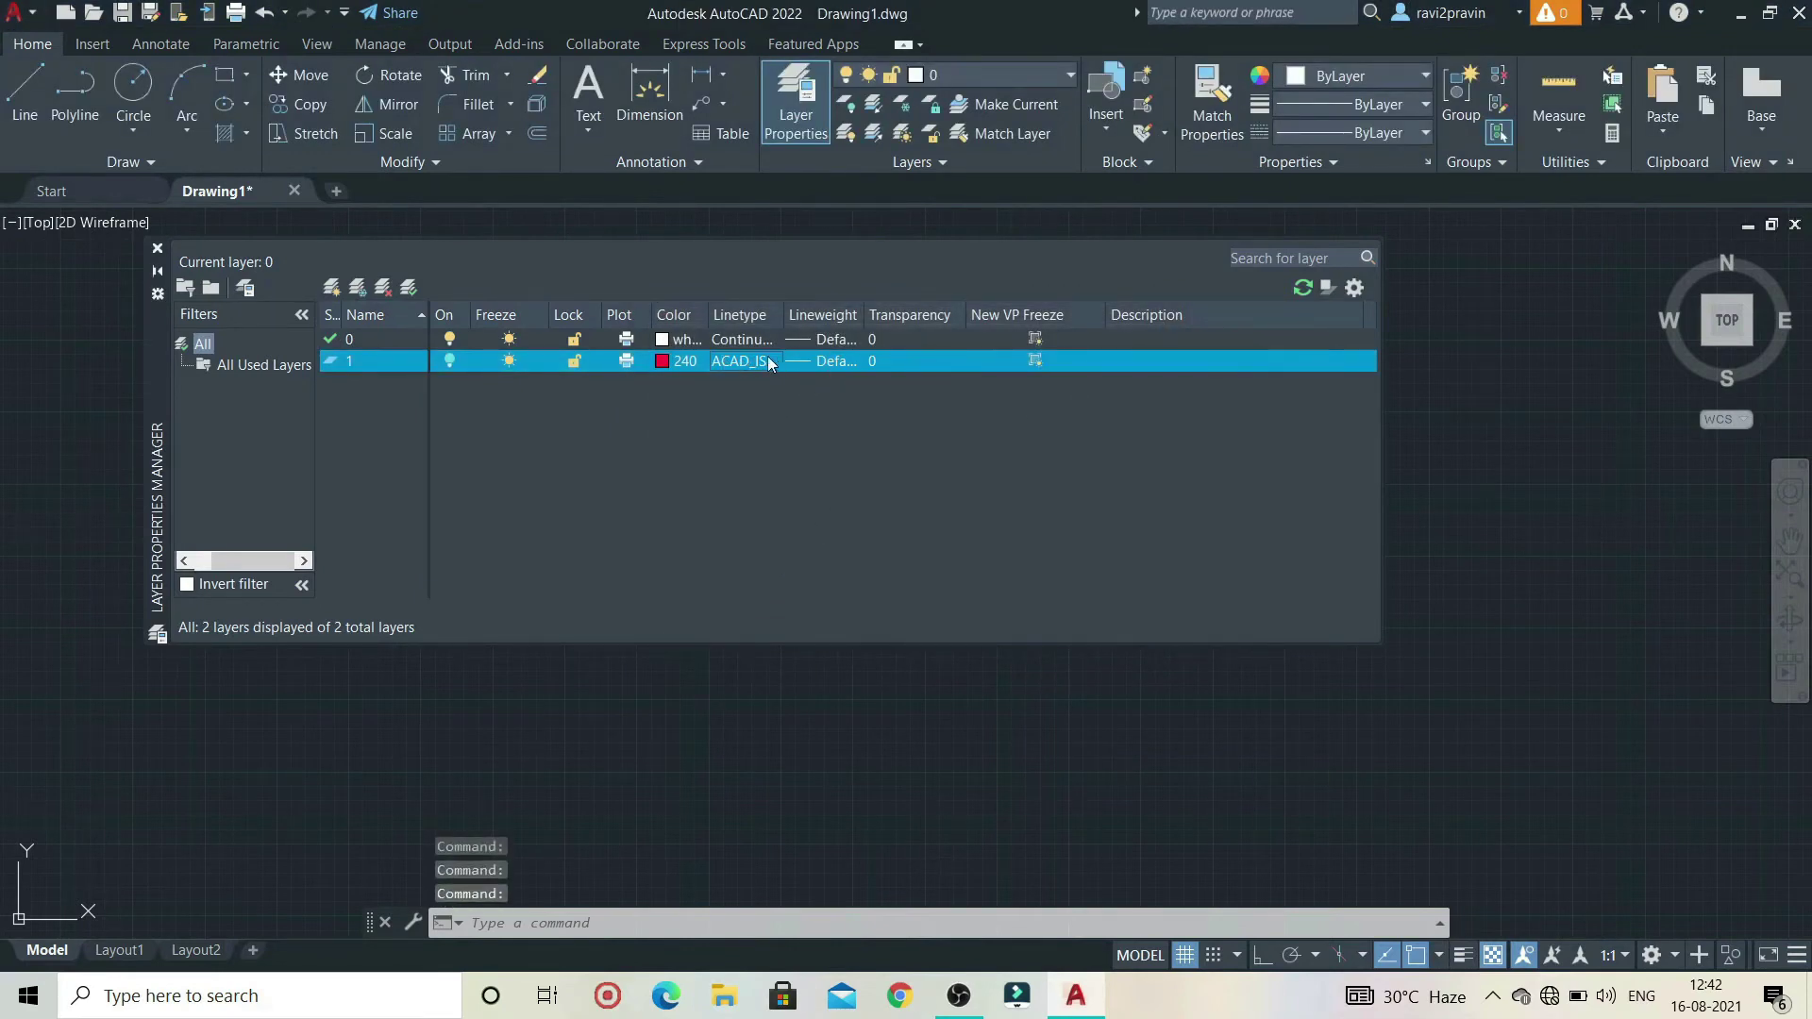
- Set the lineweight of layer 1 to 0.53 mm
left_click(825, 364)
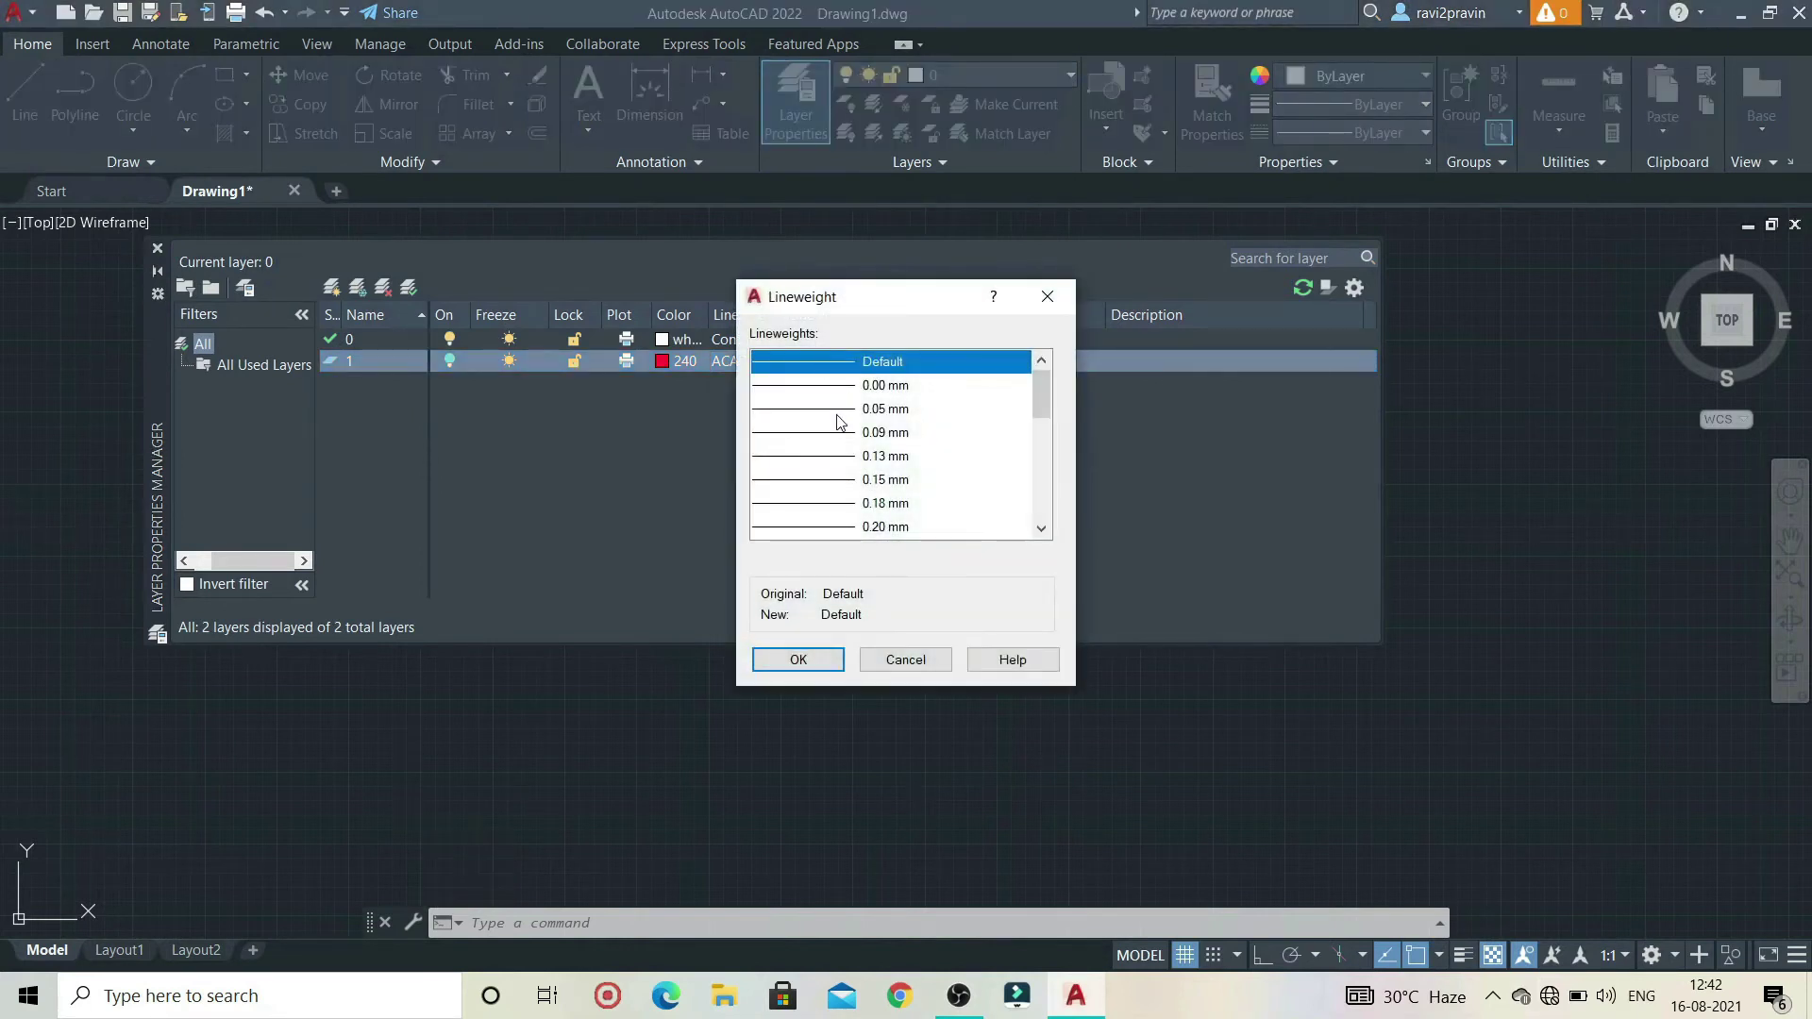
scroll(834, 425, "down", 5)
scroll(820, 434, "up", 3)
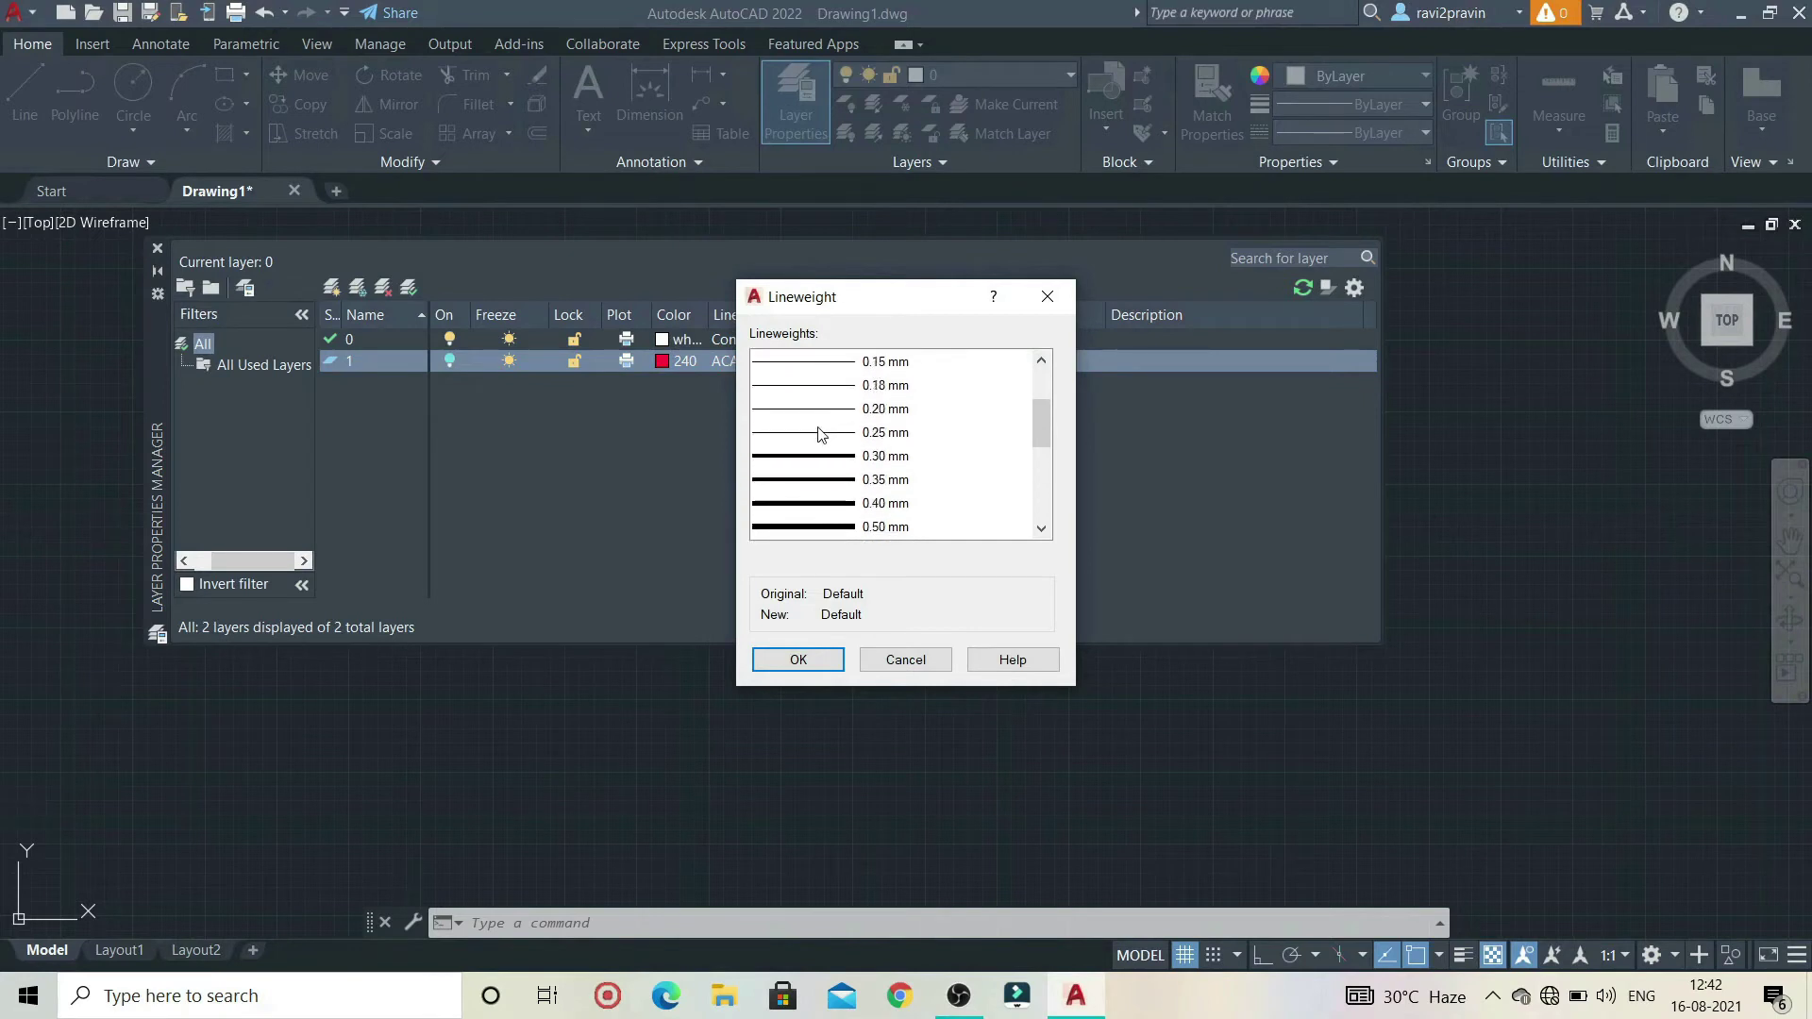
scroll(819, 434, "down", 2)
left_click(819, 432)
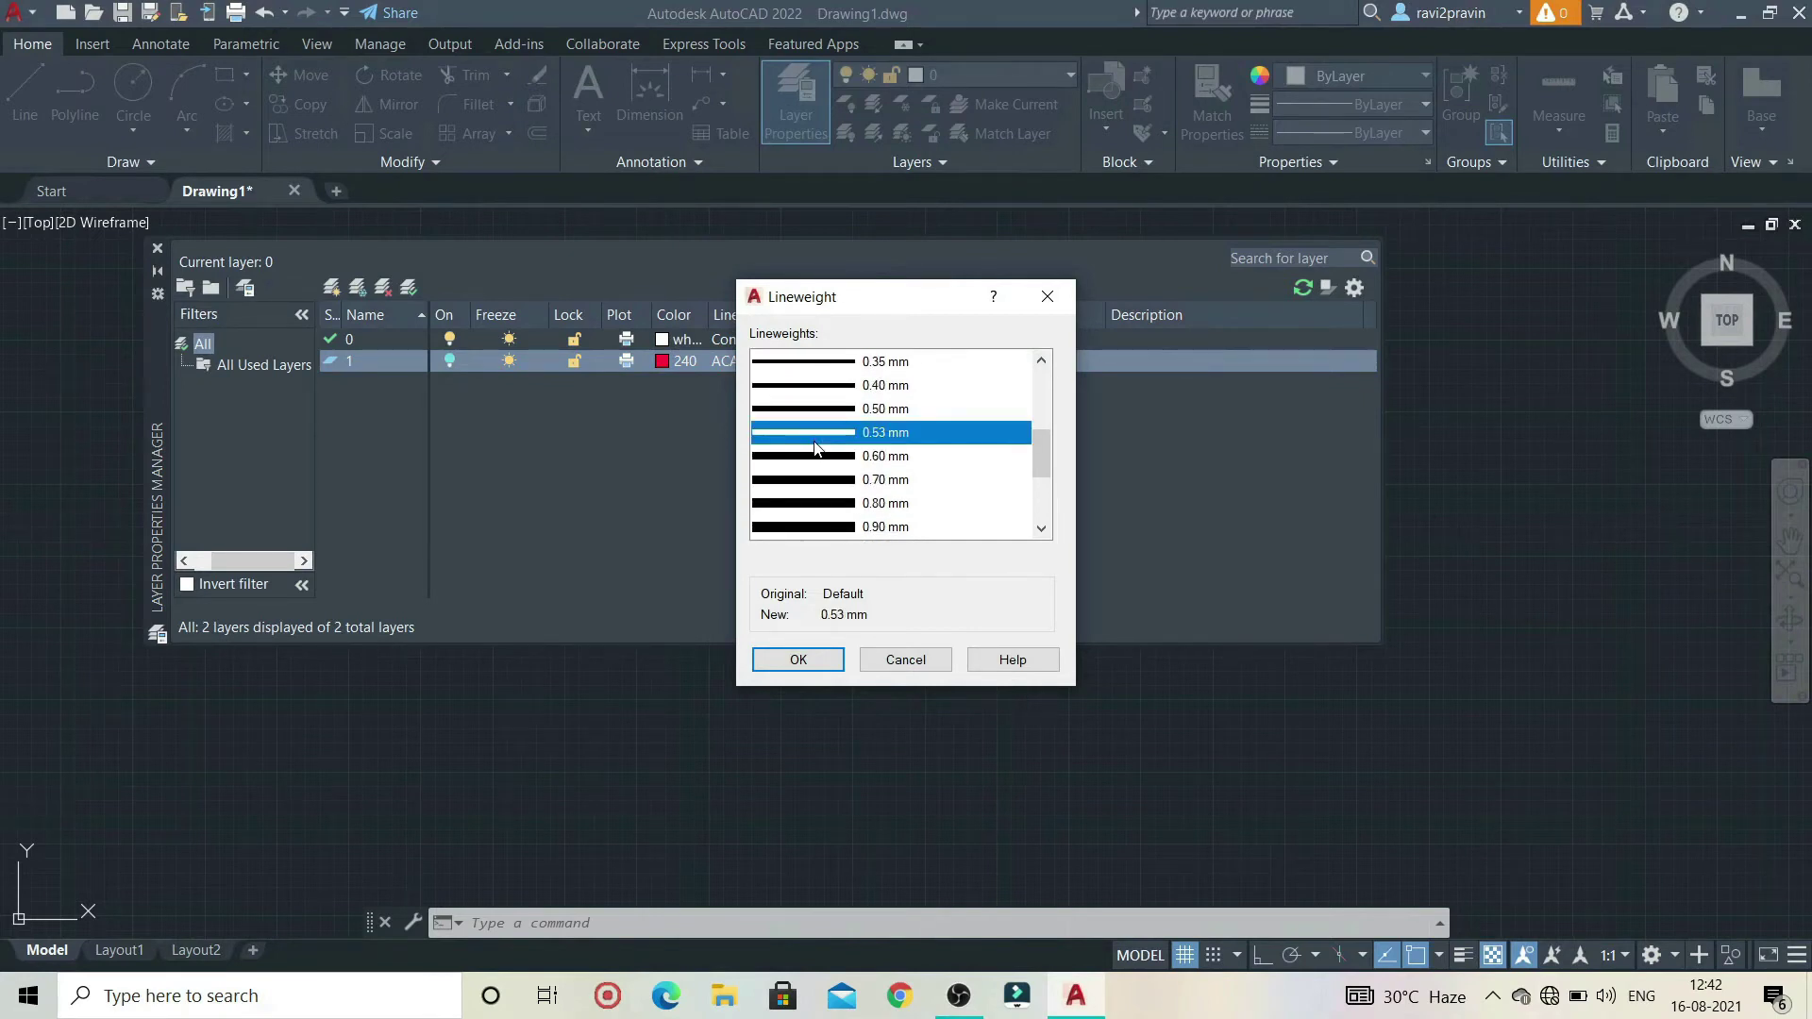
left_click(817, 660)
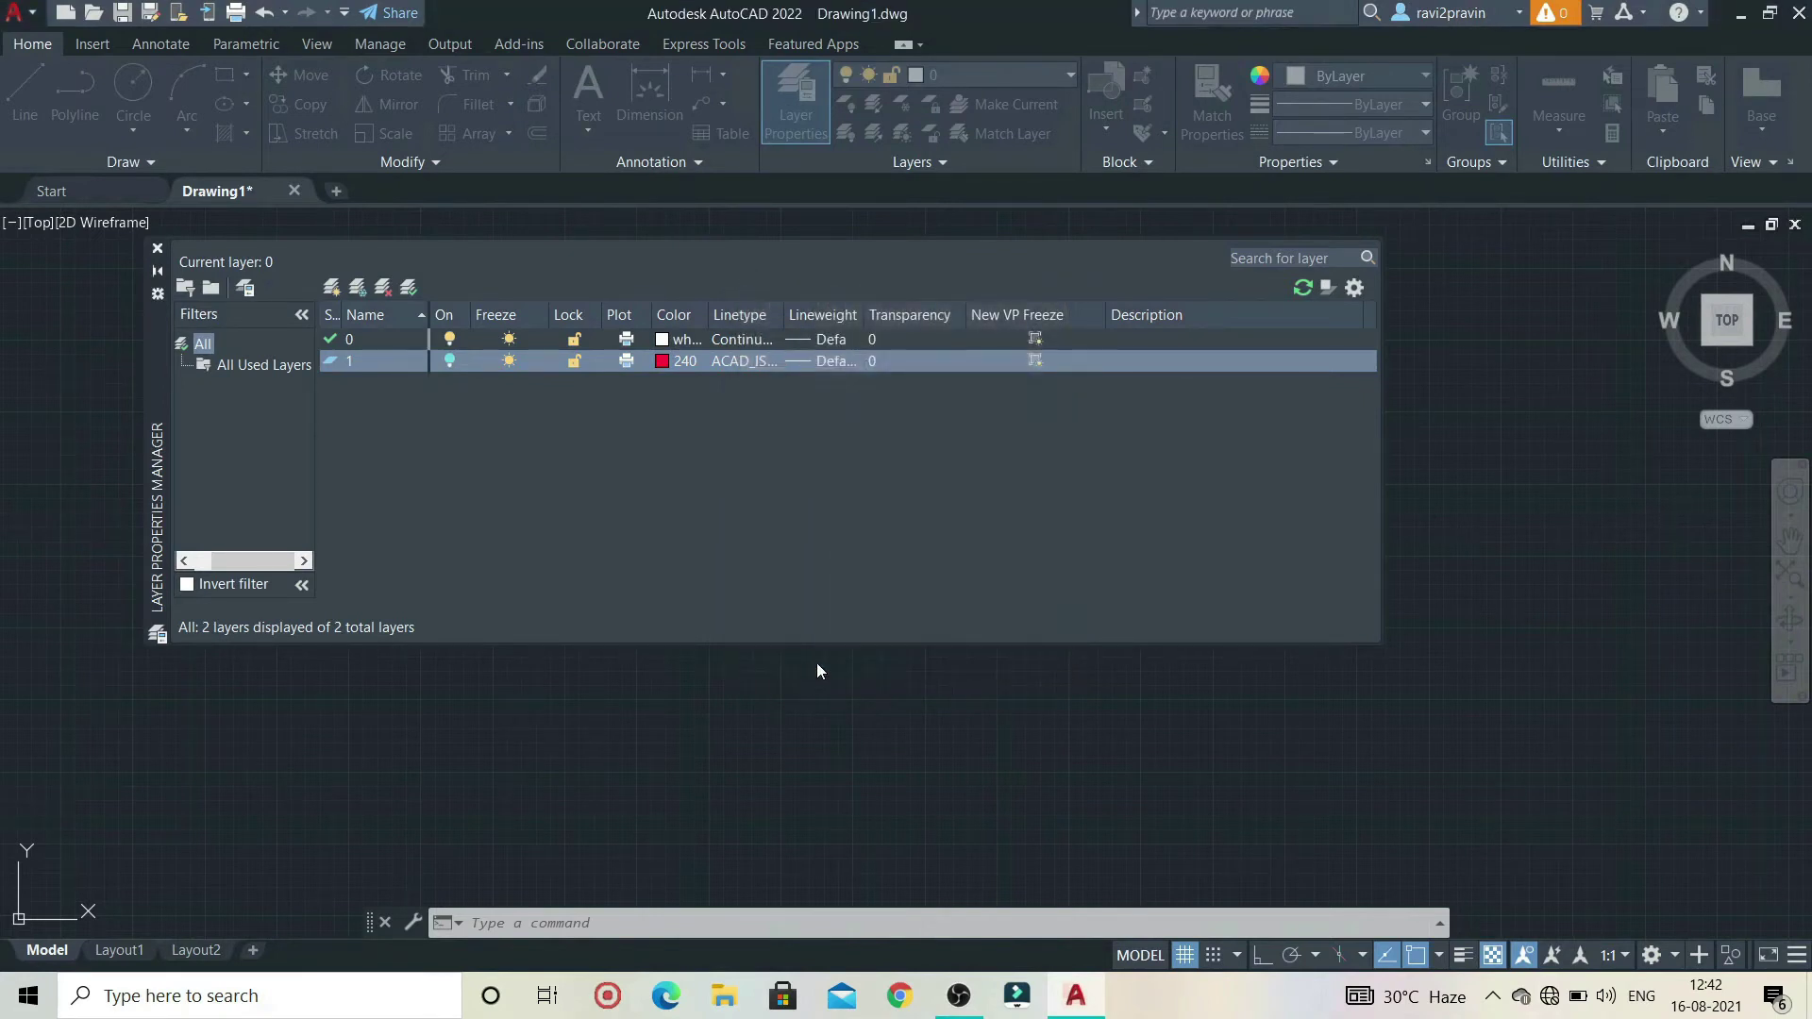
- Set the transparency of layer 1 to 50
left_click(893, 367)
left_click(877, 361)
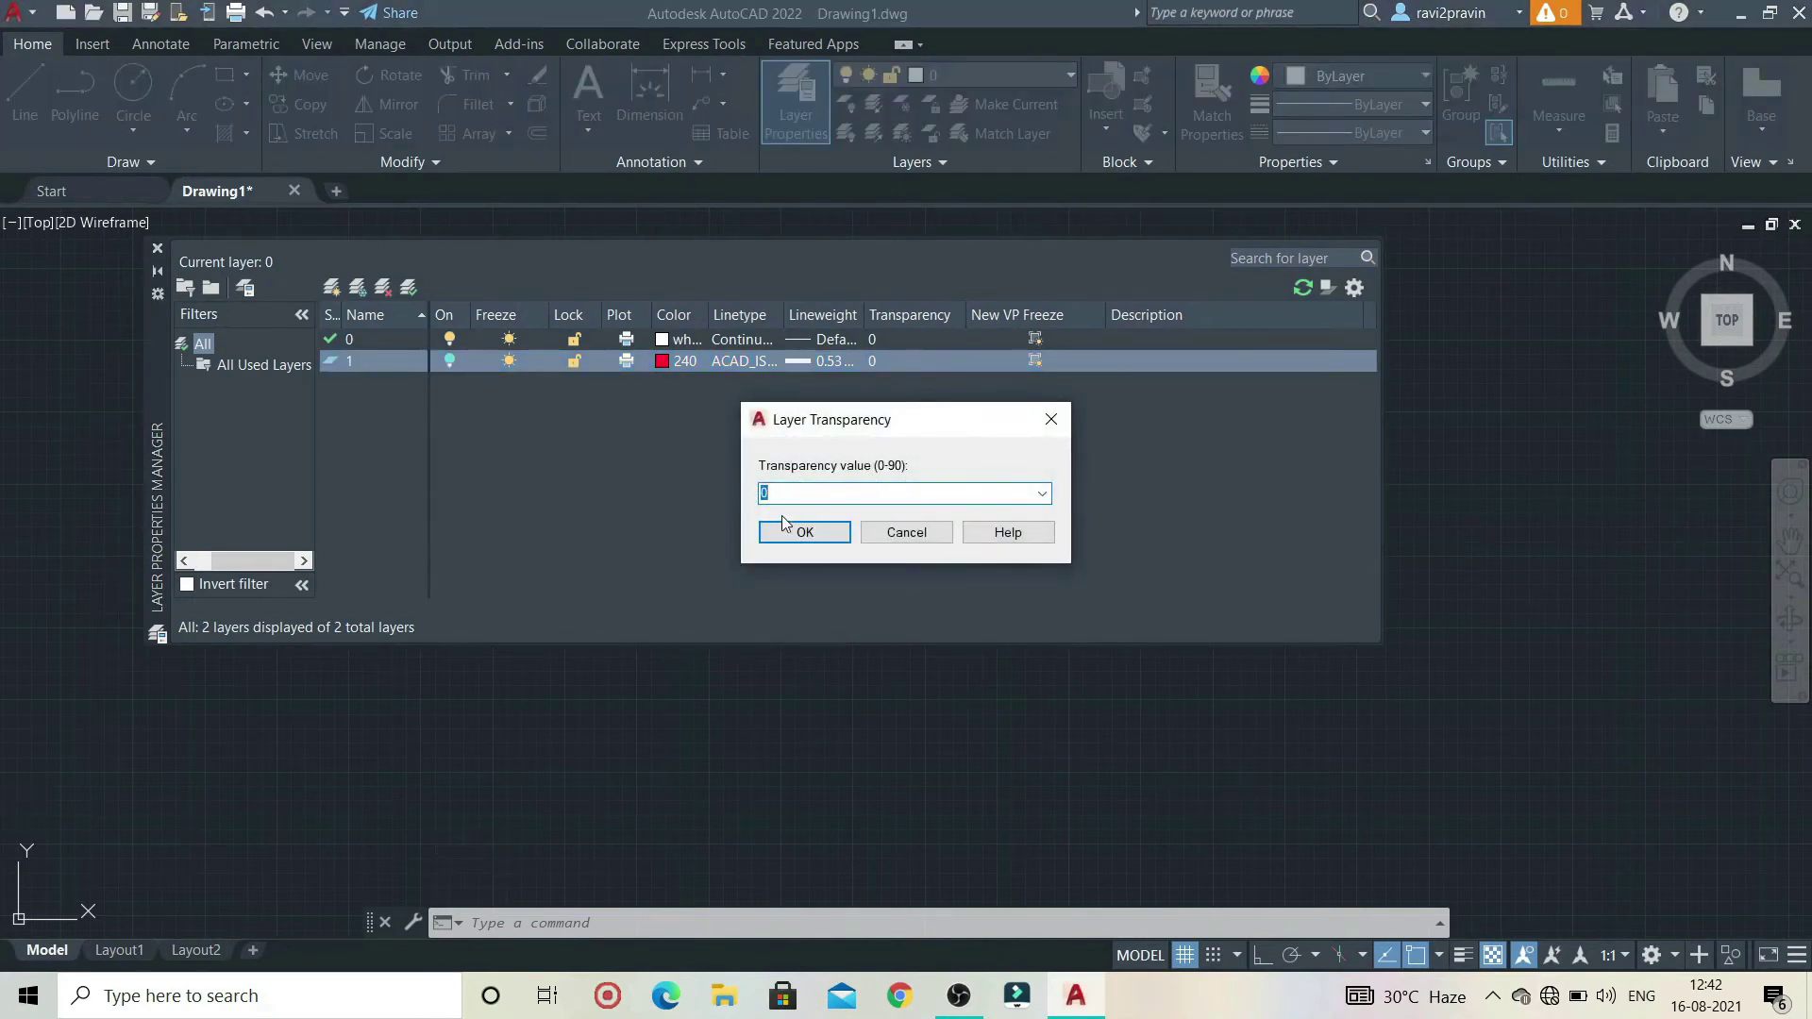
type("50")
left_click(802, 532)
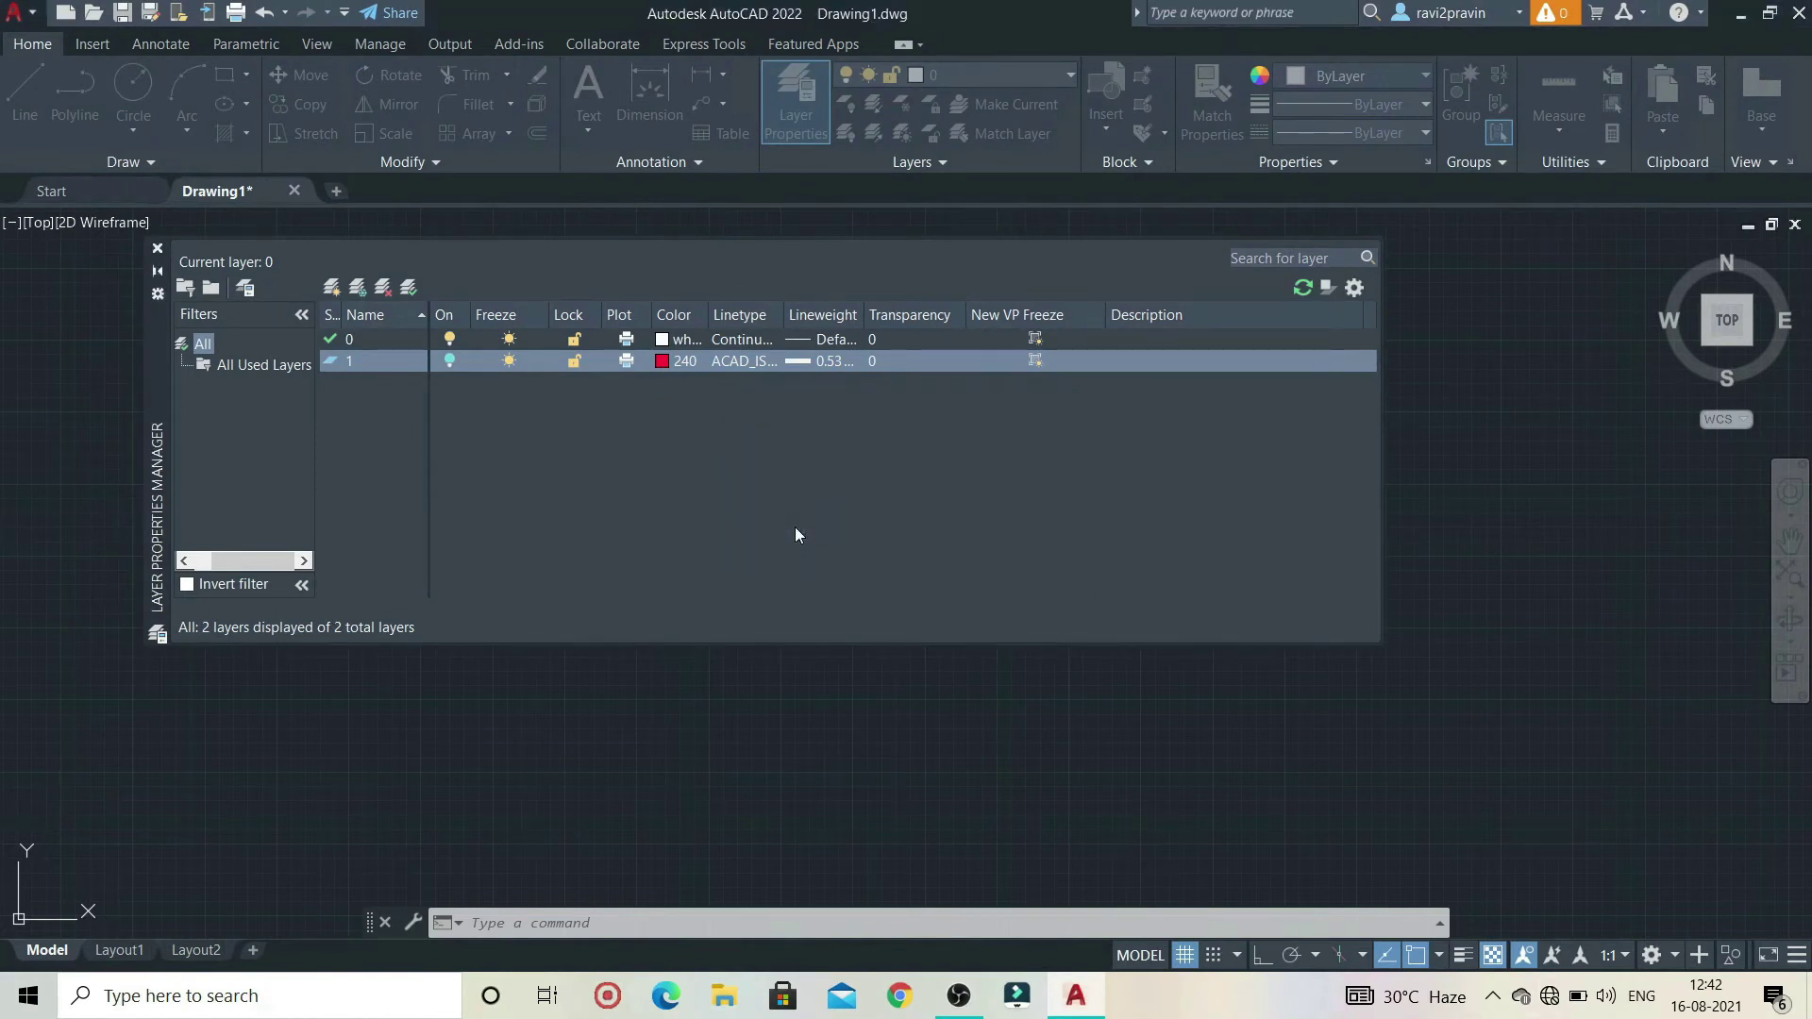
- Look at the column options of the layer list, then sort the layers by New VP Freeze and select layer 0
right_click(1039, 360)
key("Escape")
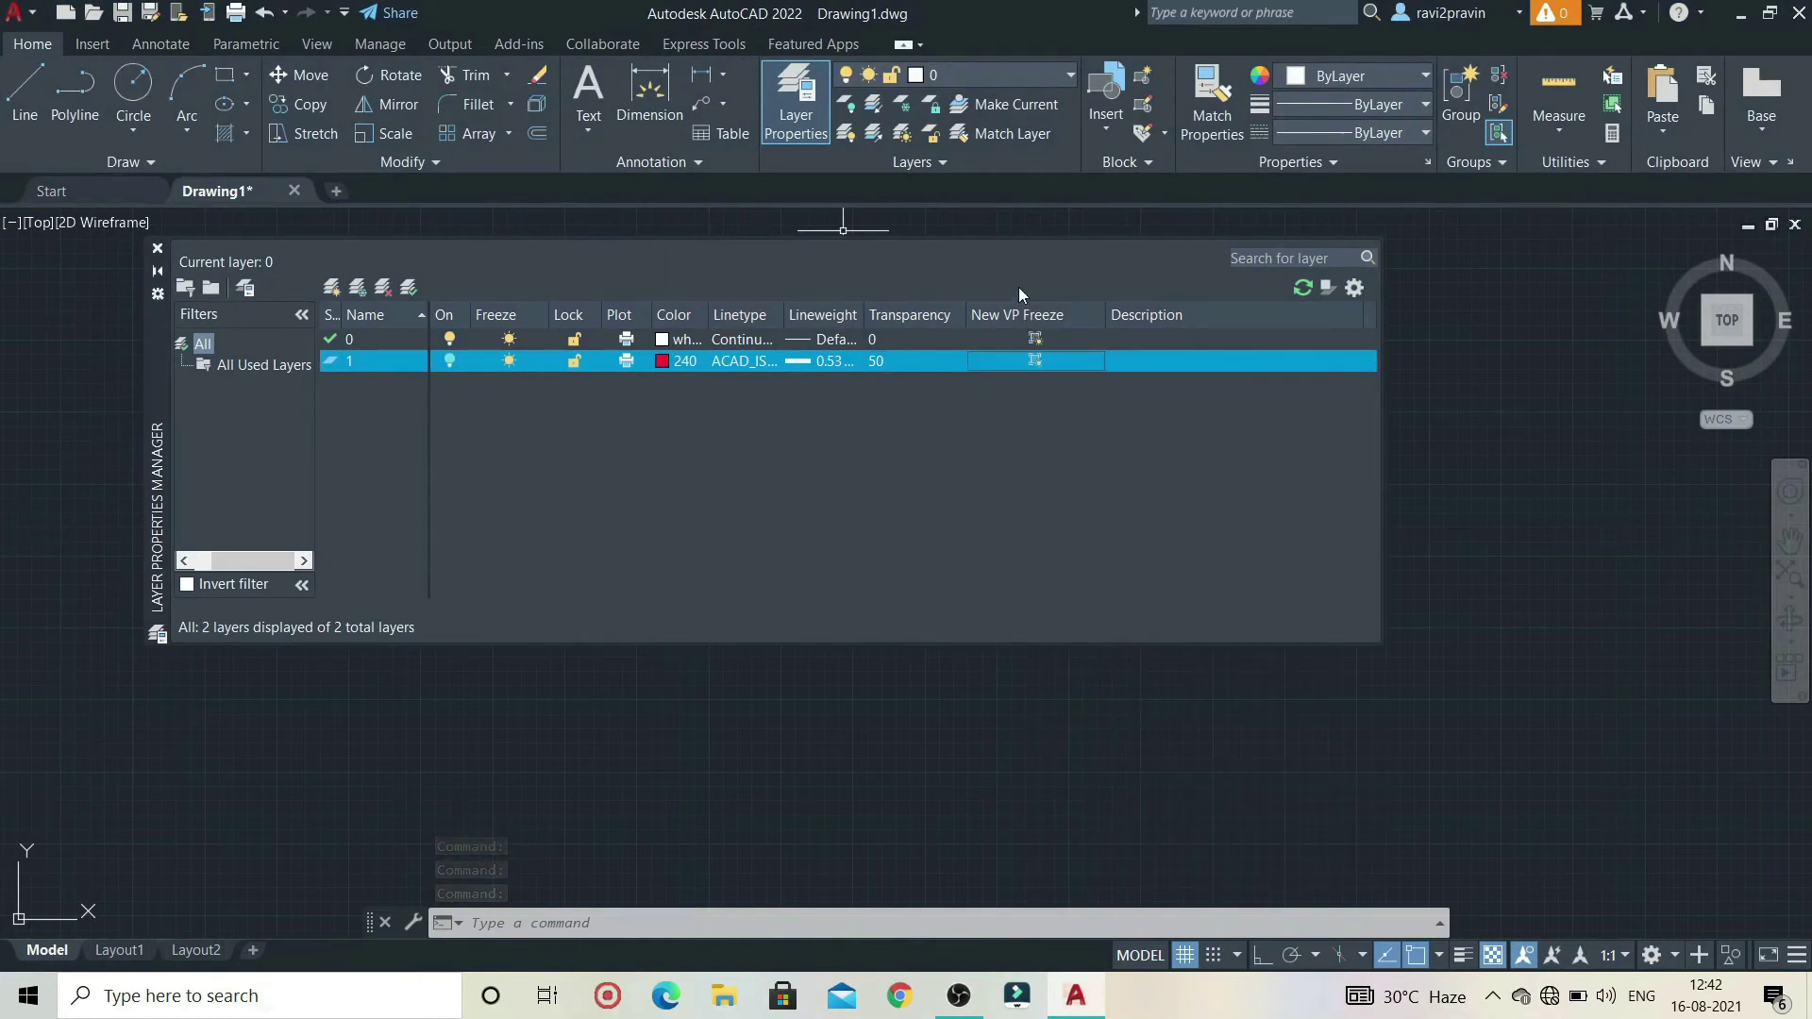
right_click(1026, 320)
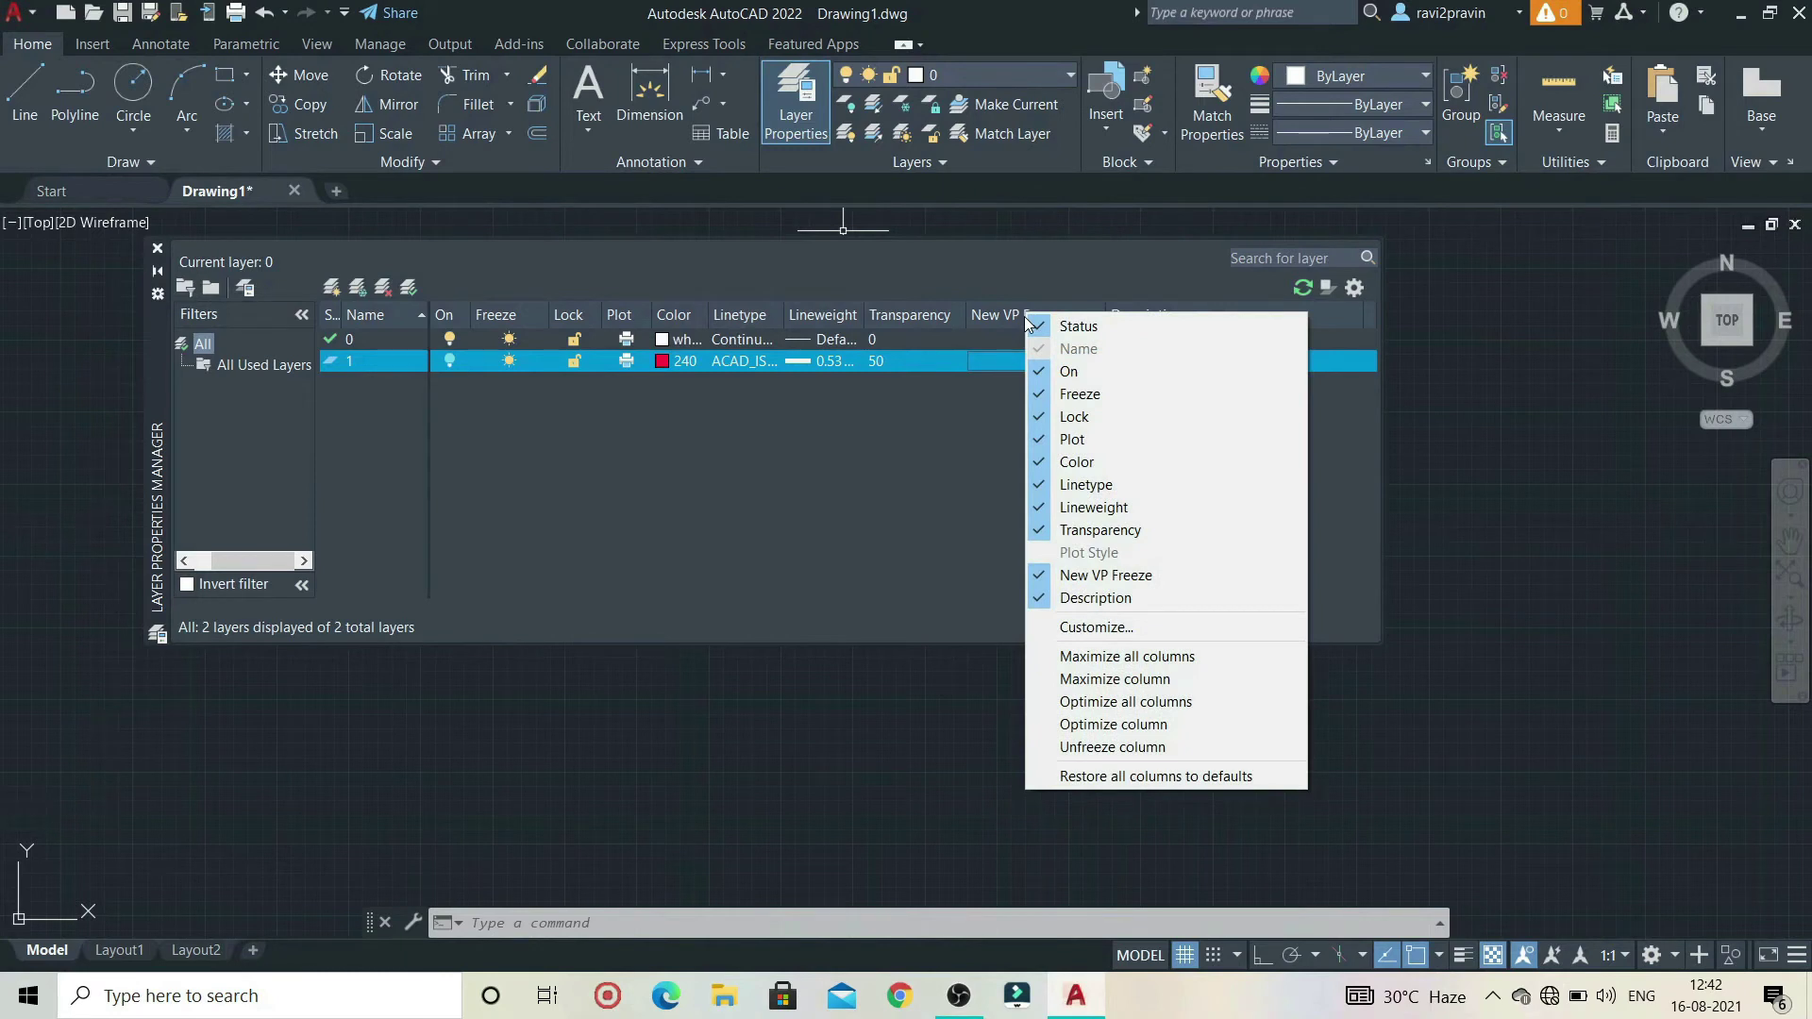
left_click(1024, 316)
left_click(1034, 362)
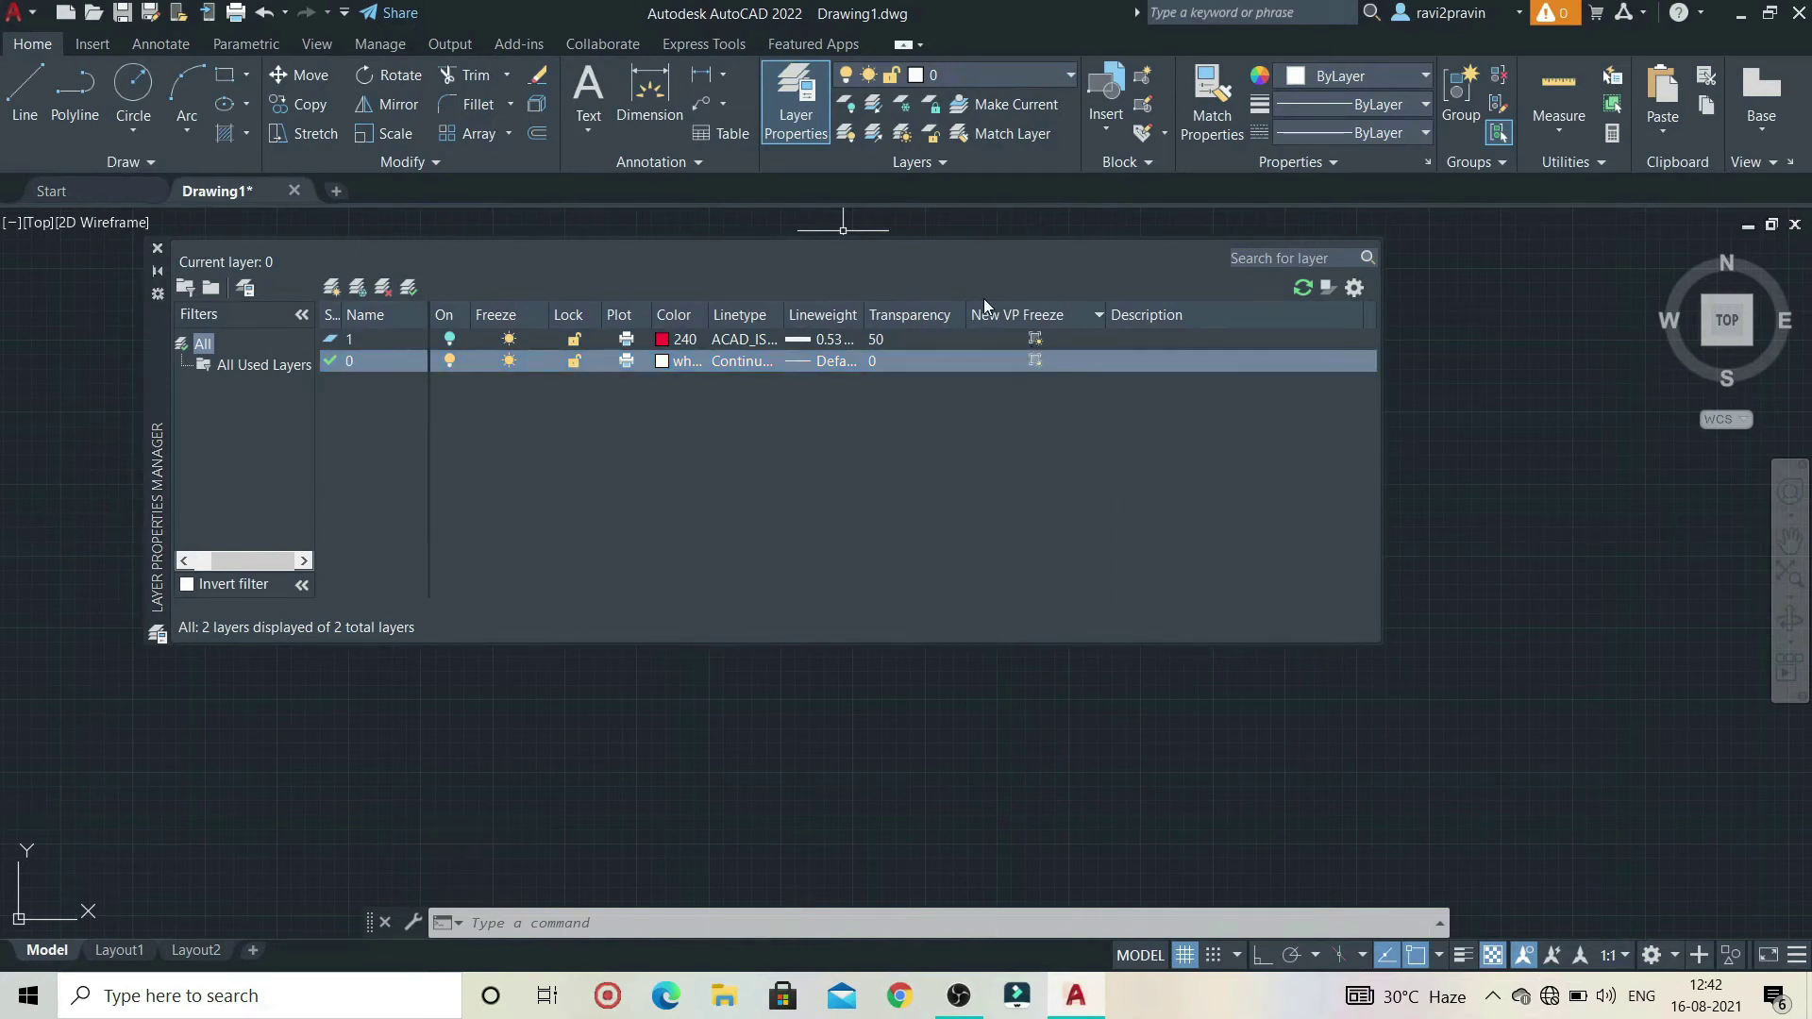
- Create a new layer named 2 that is frozen in all viewports, and turn layer 1 on
left_click(358, 287)
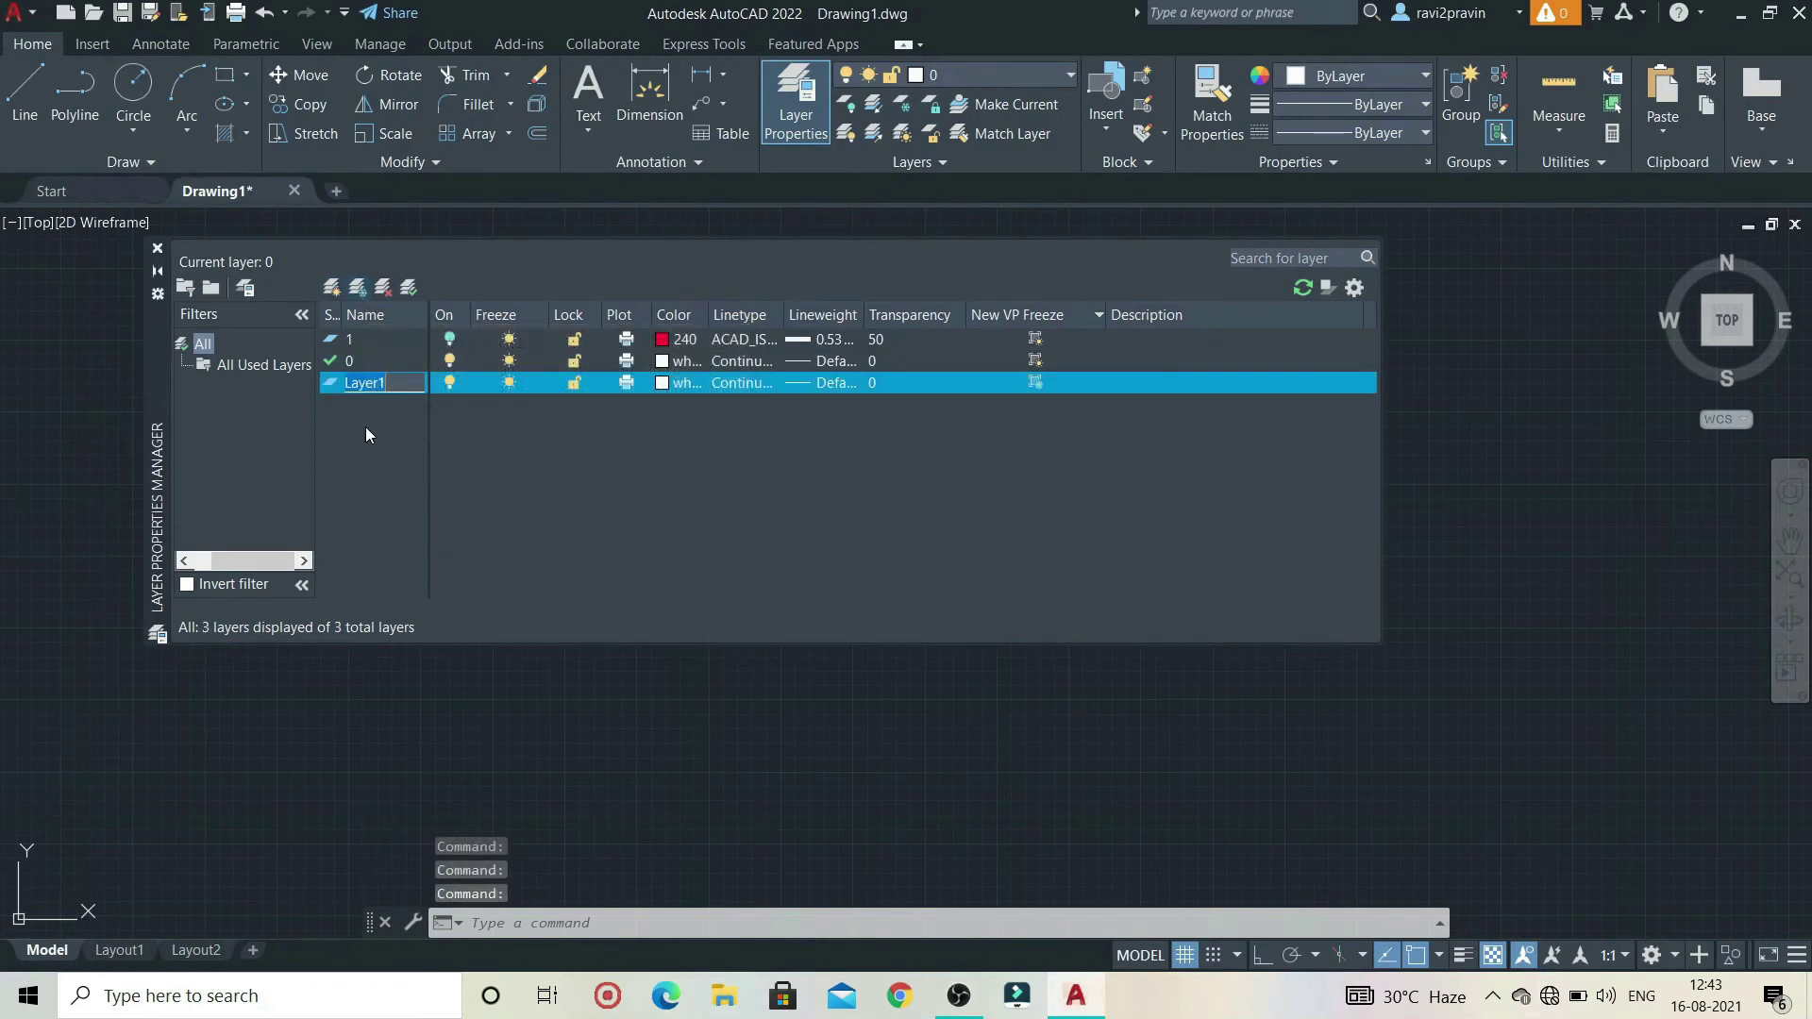
type("2")
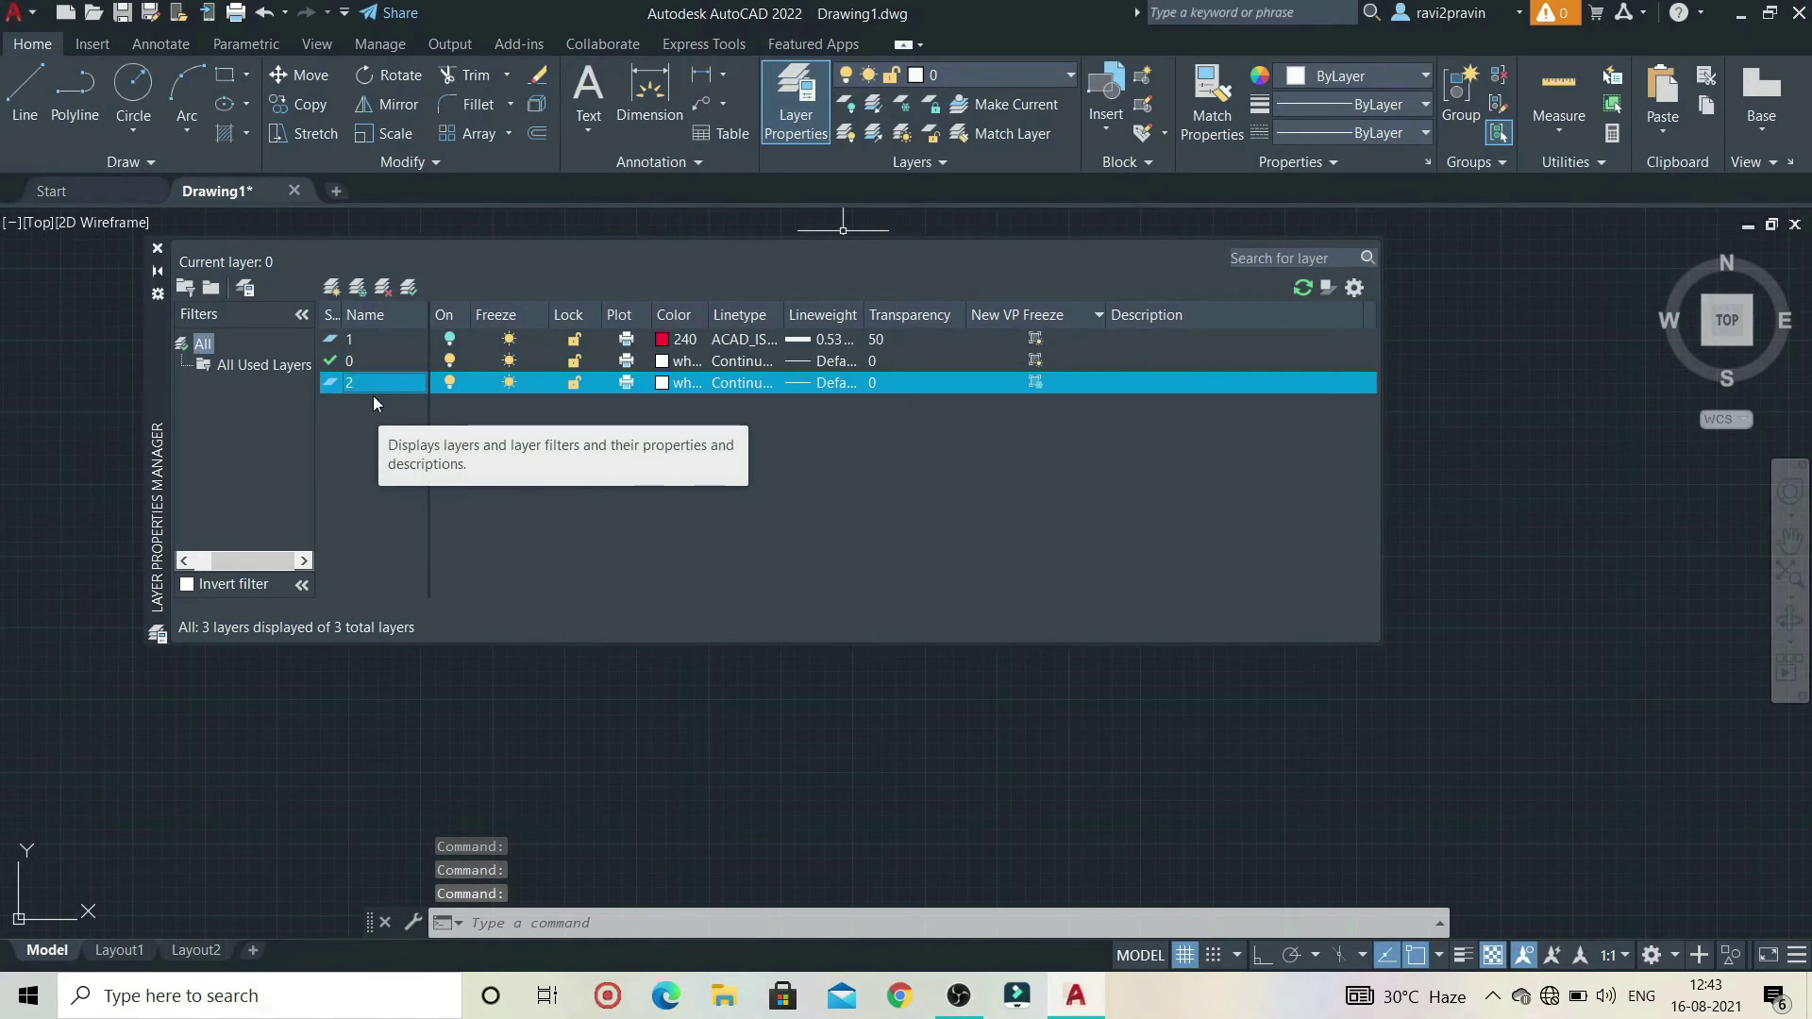
left_click(457, 341)
left_click(457, 381)
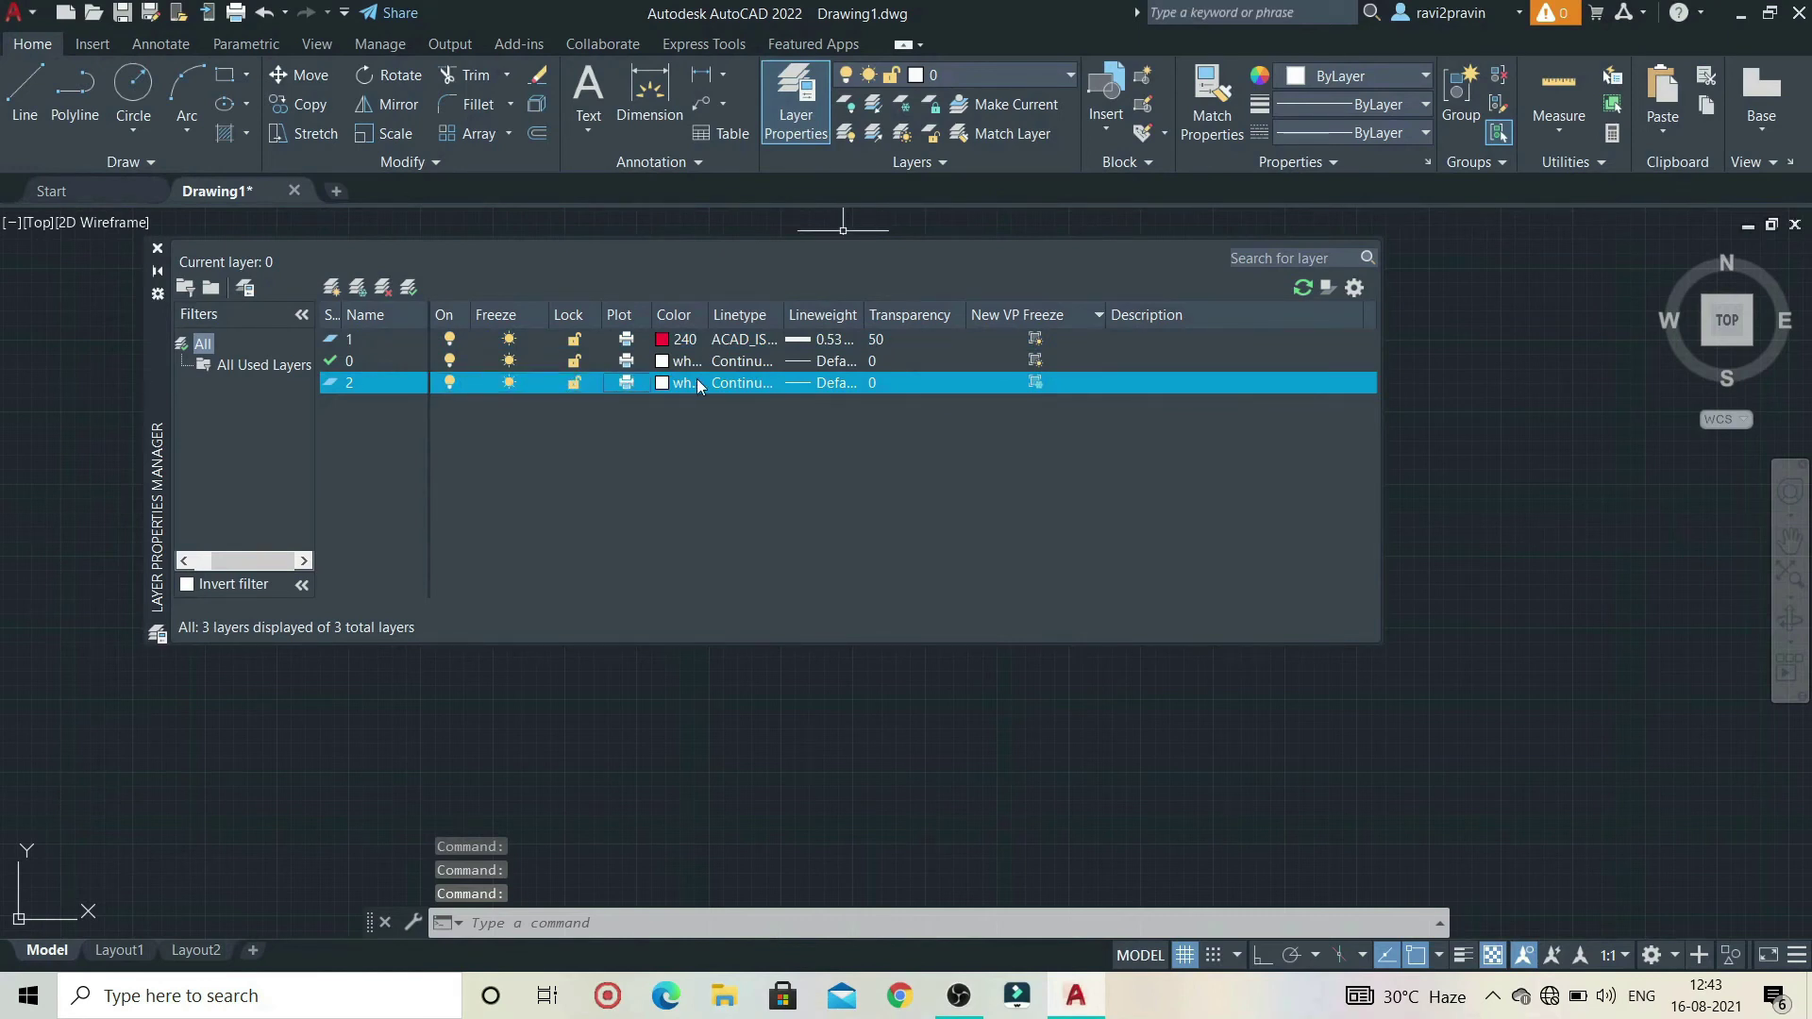
- Set the color of layer 2 to the blue index color 170
left_click(672, 385)
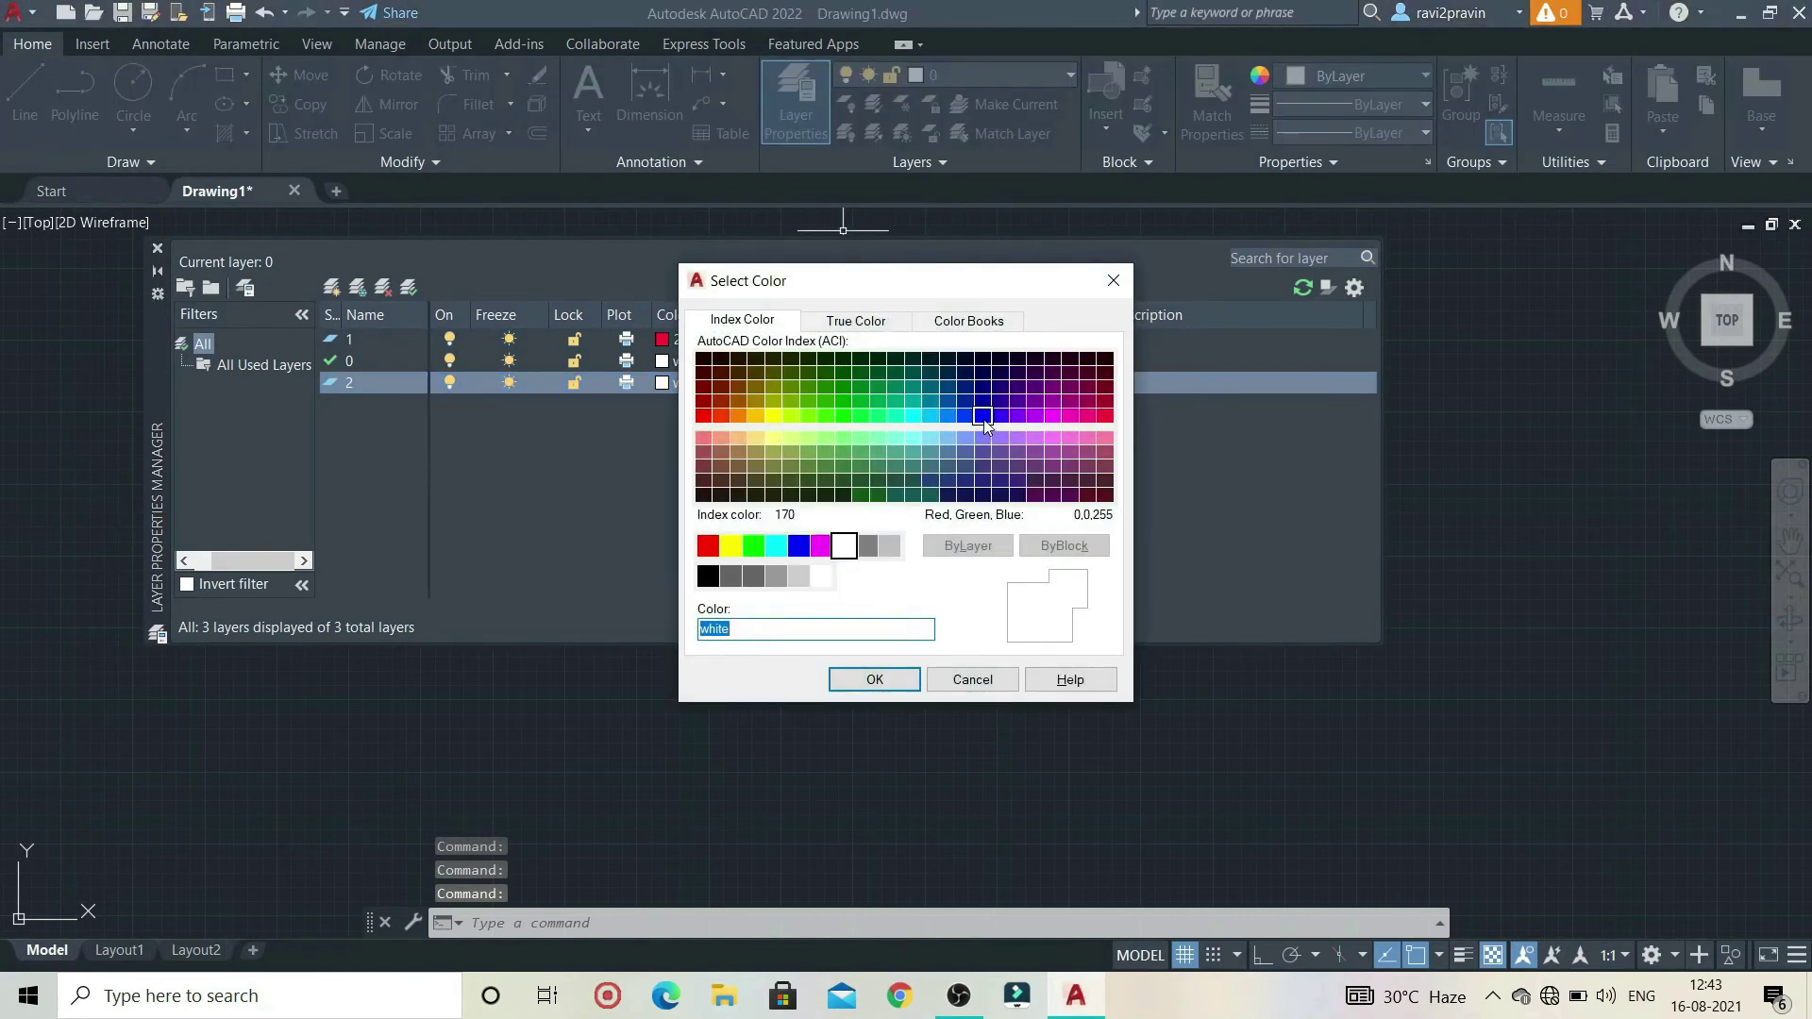
left_click(982, 415)
left_click(899, 673)
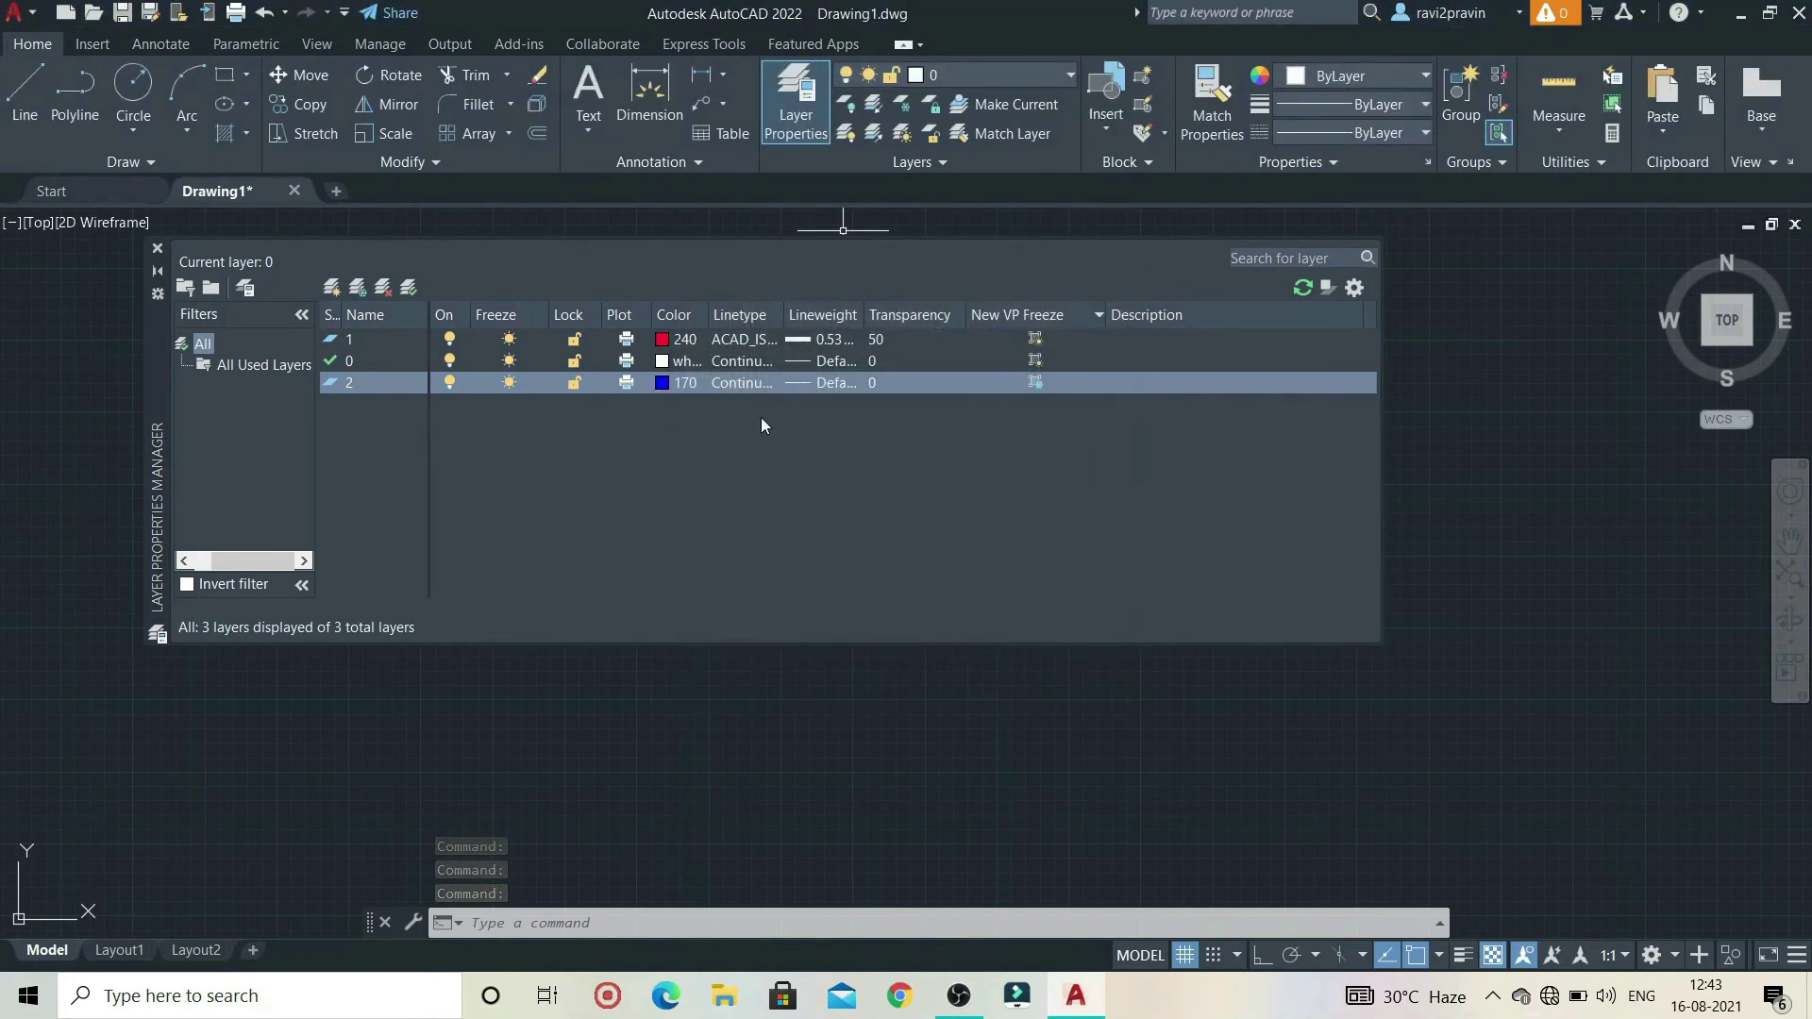
- Load the ISO long-dash dot linetype ACAD_ISO04W100 and assign the ISO dot linetype ACAD_ISO07W100 to layer 2
left_click(740, 385)
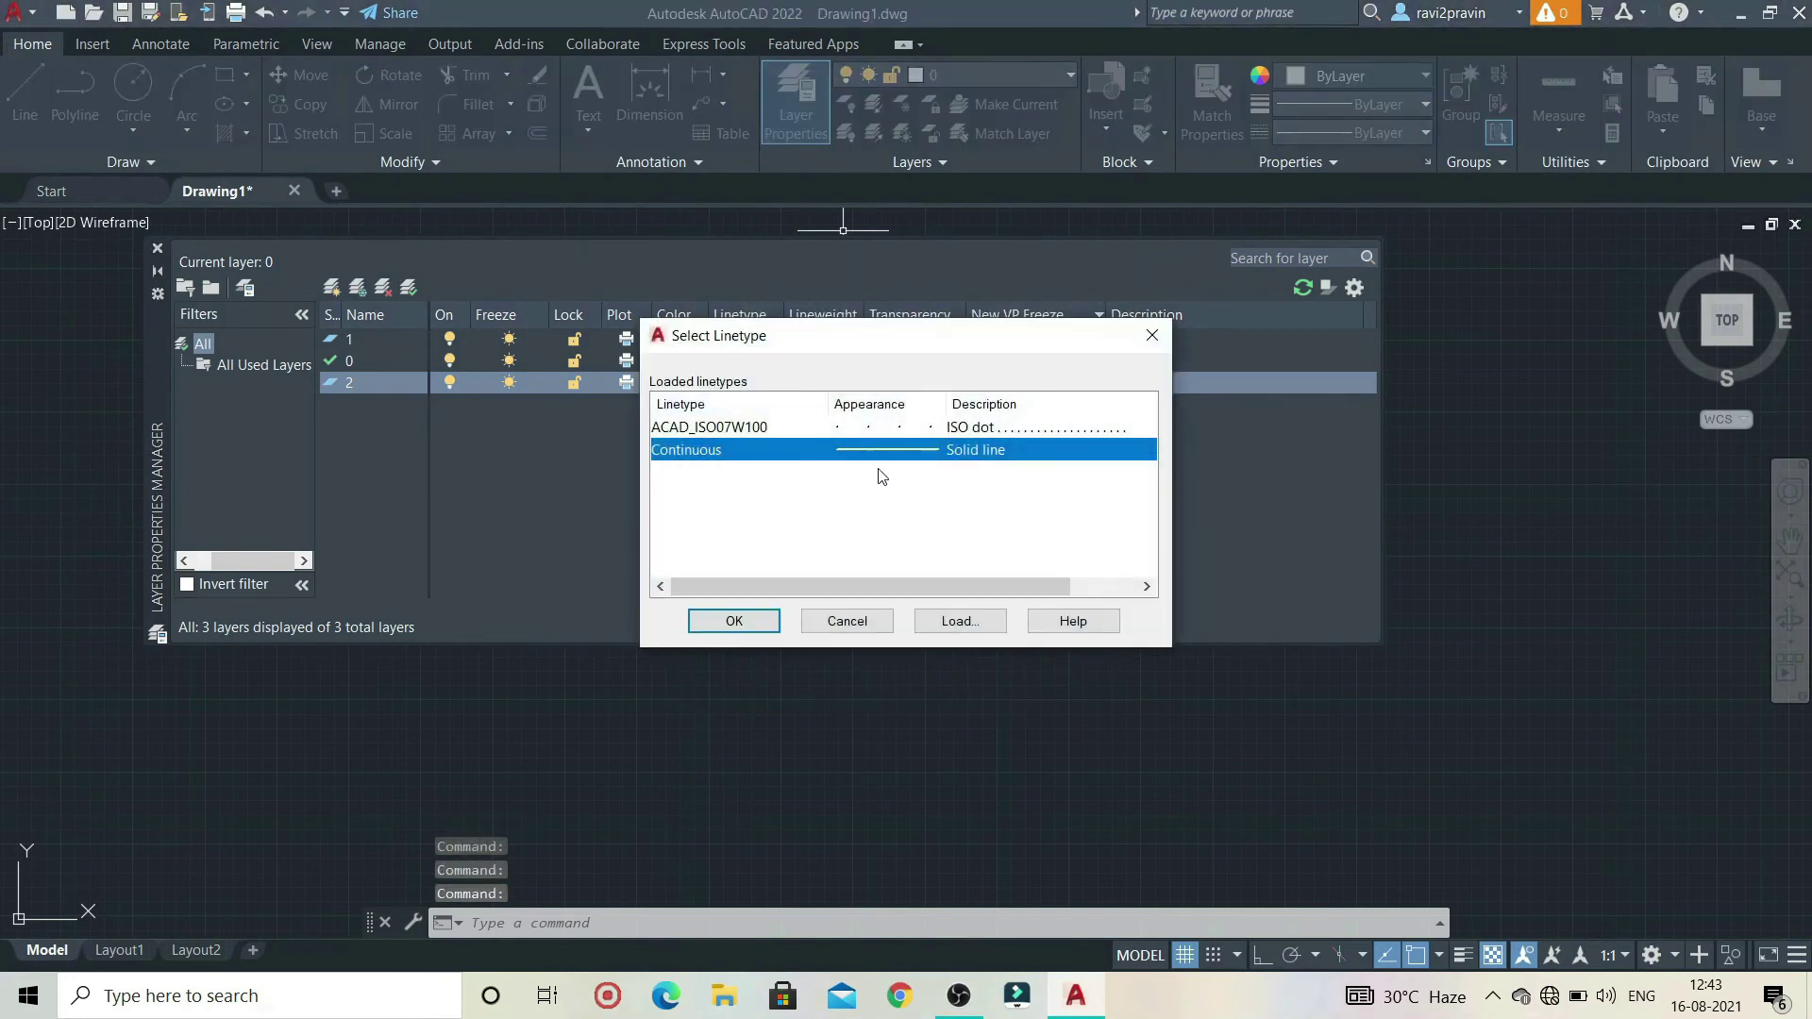
left_click(958, 620)
left_click(745, 493)
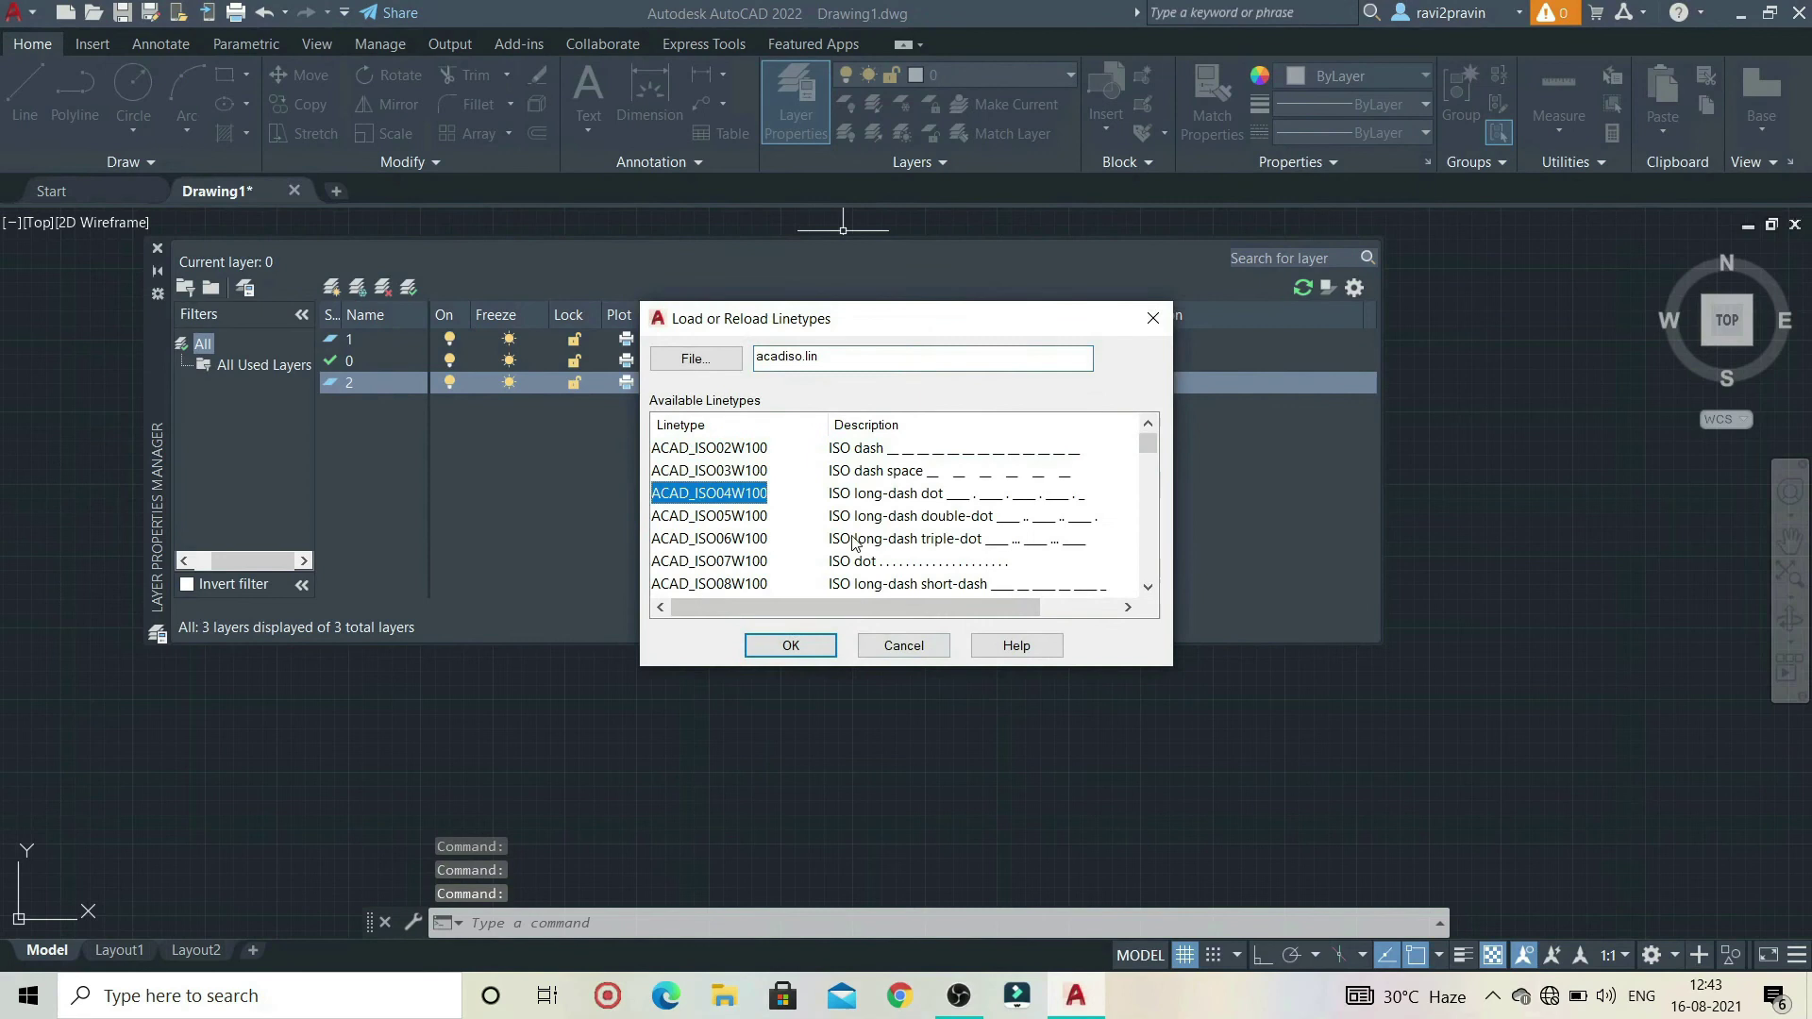
left_click(793, 645)
key("Up")
key("Up")
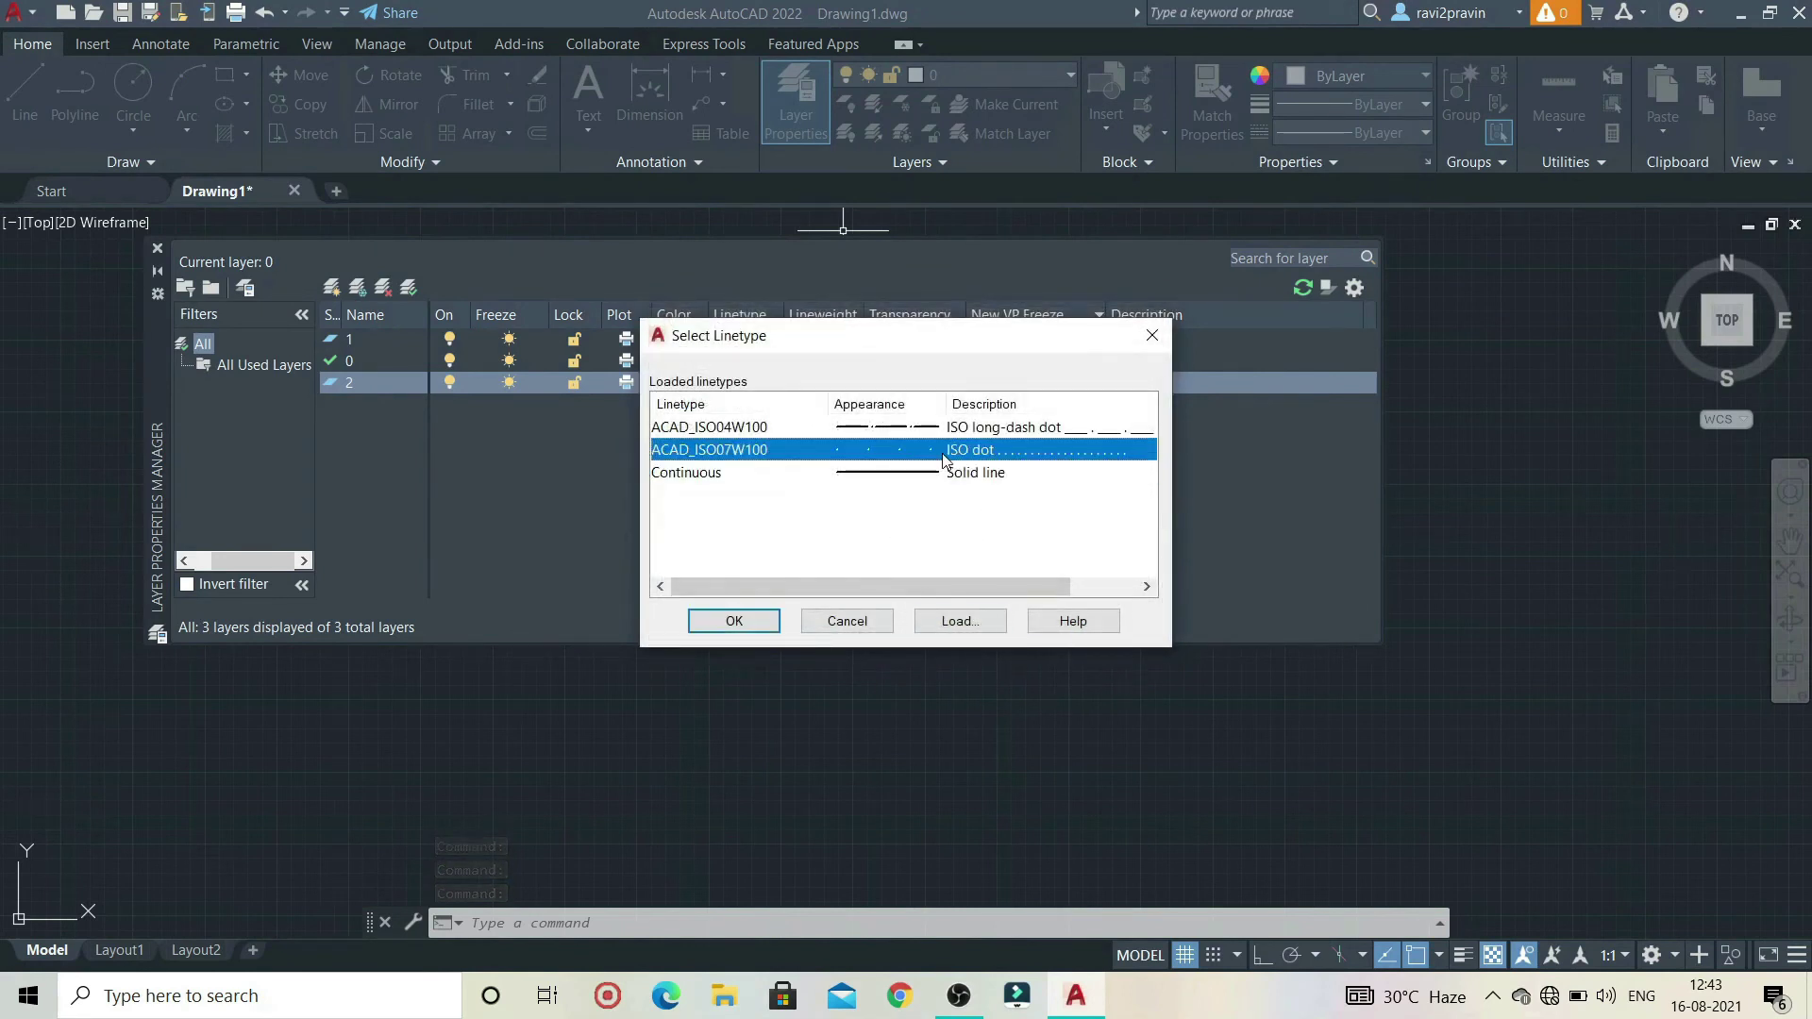
left_click(745, 626)
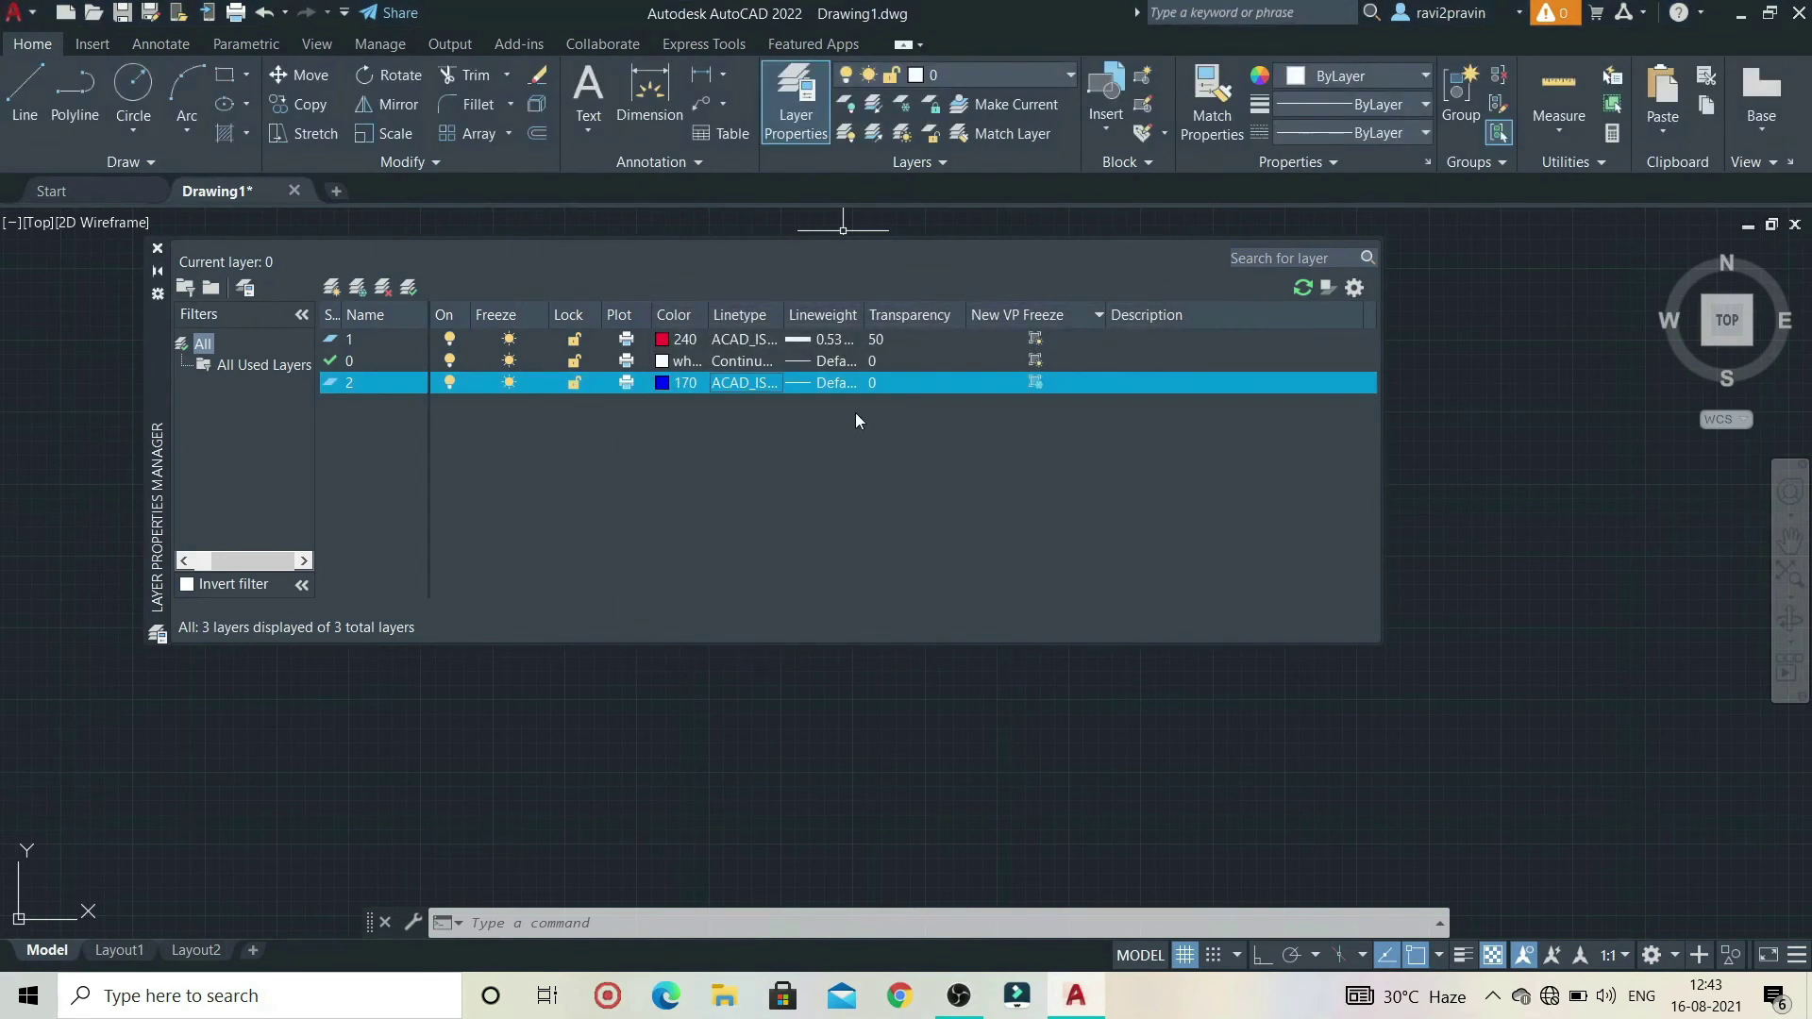
- Set the lineweight of layer 2 to 0.35 mm
left_click(839, 387)
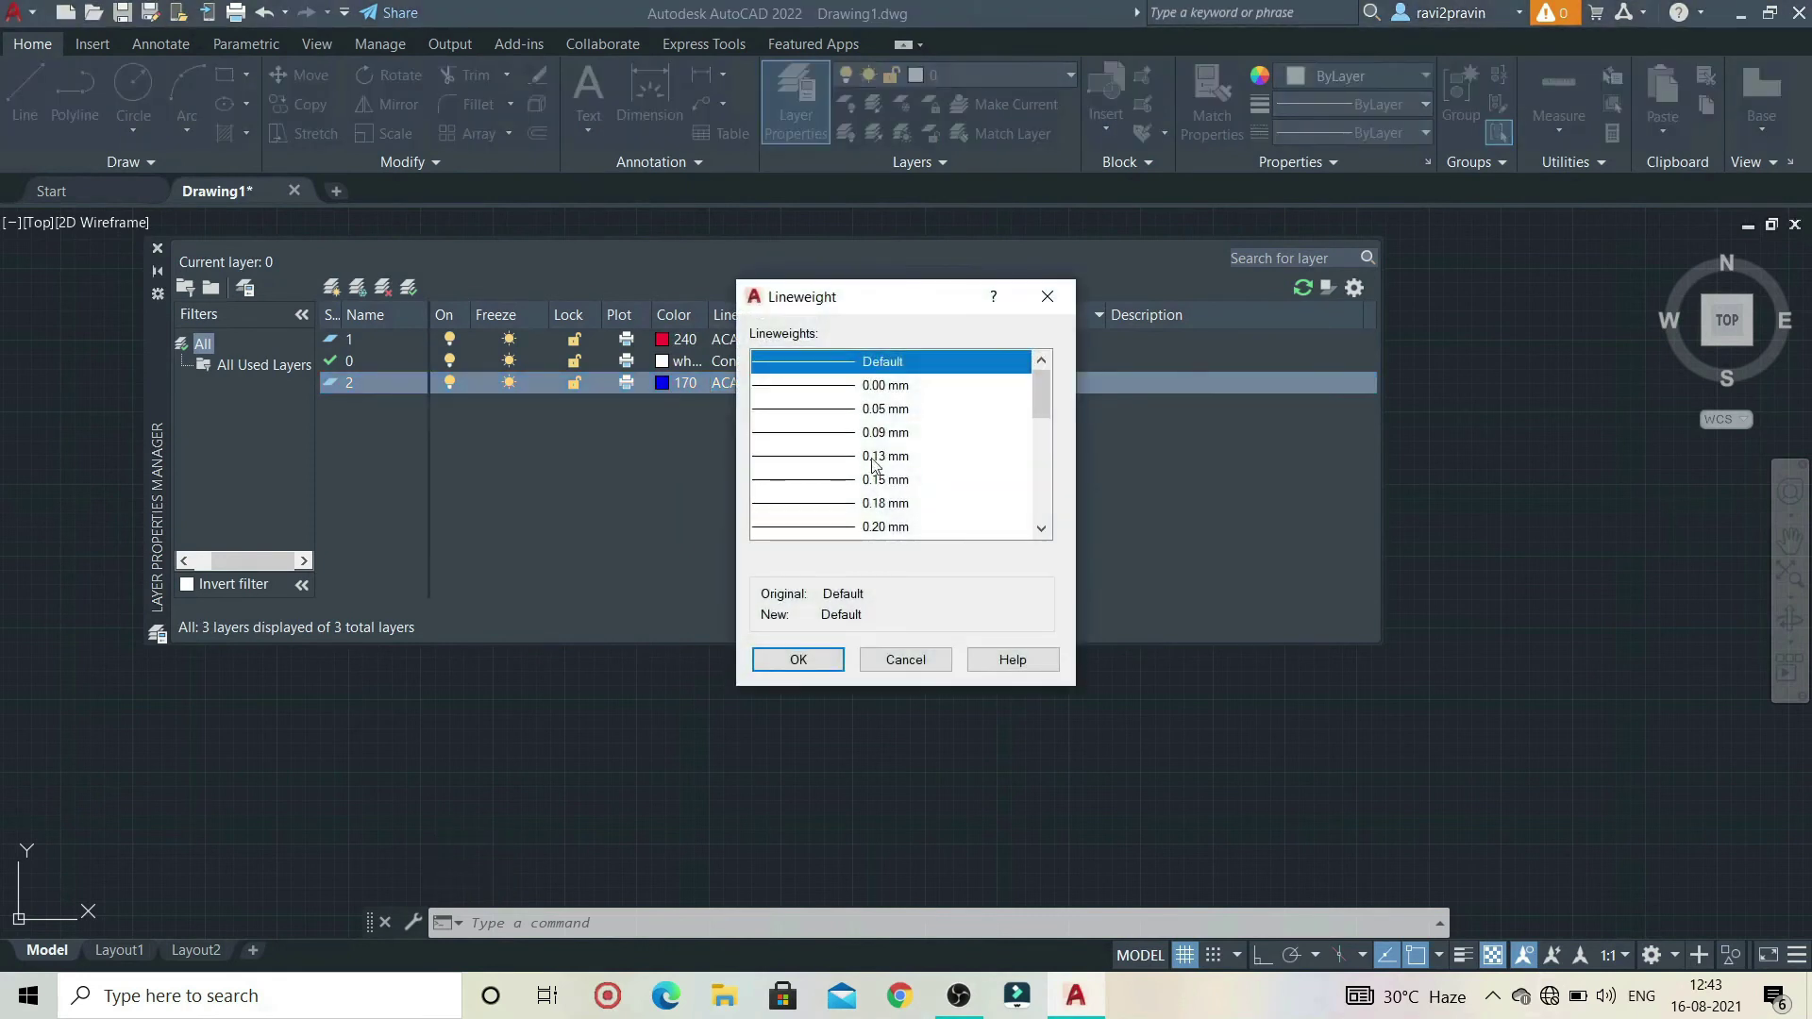
left_click(873, 432)
left_click(868, 526)
scroll(863, 506, "down", 2)
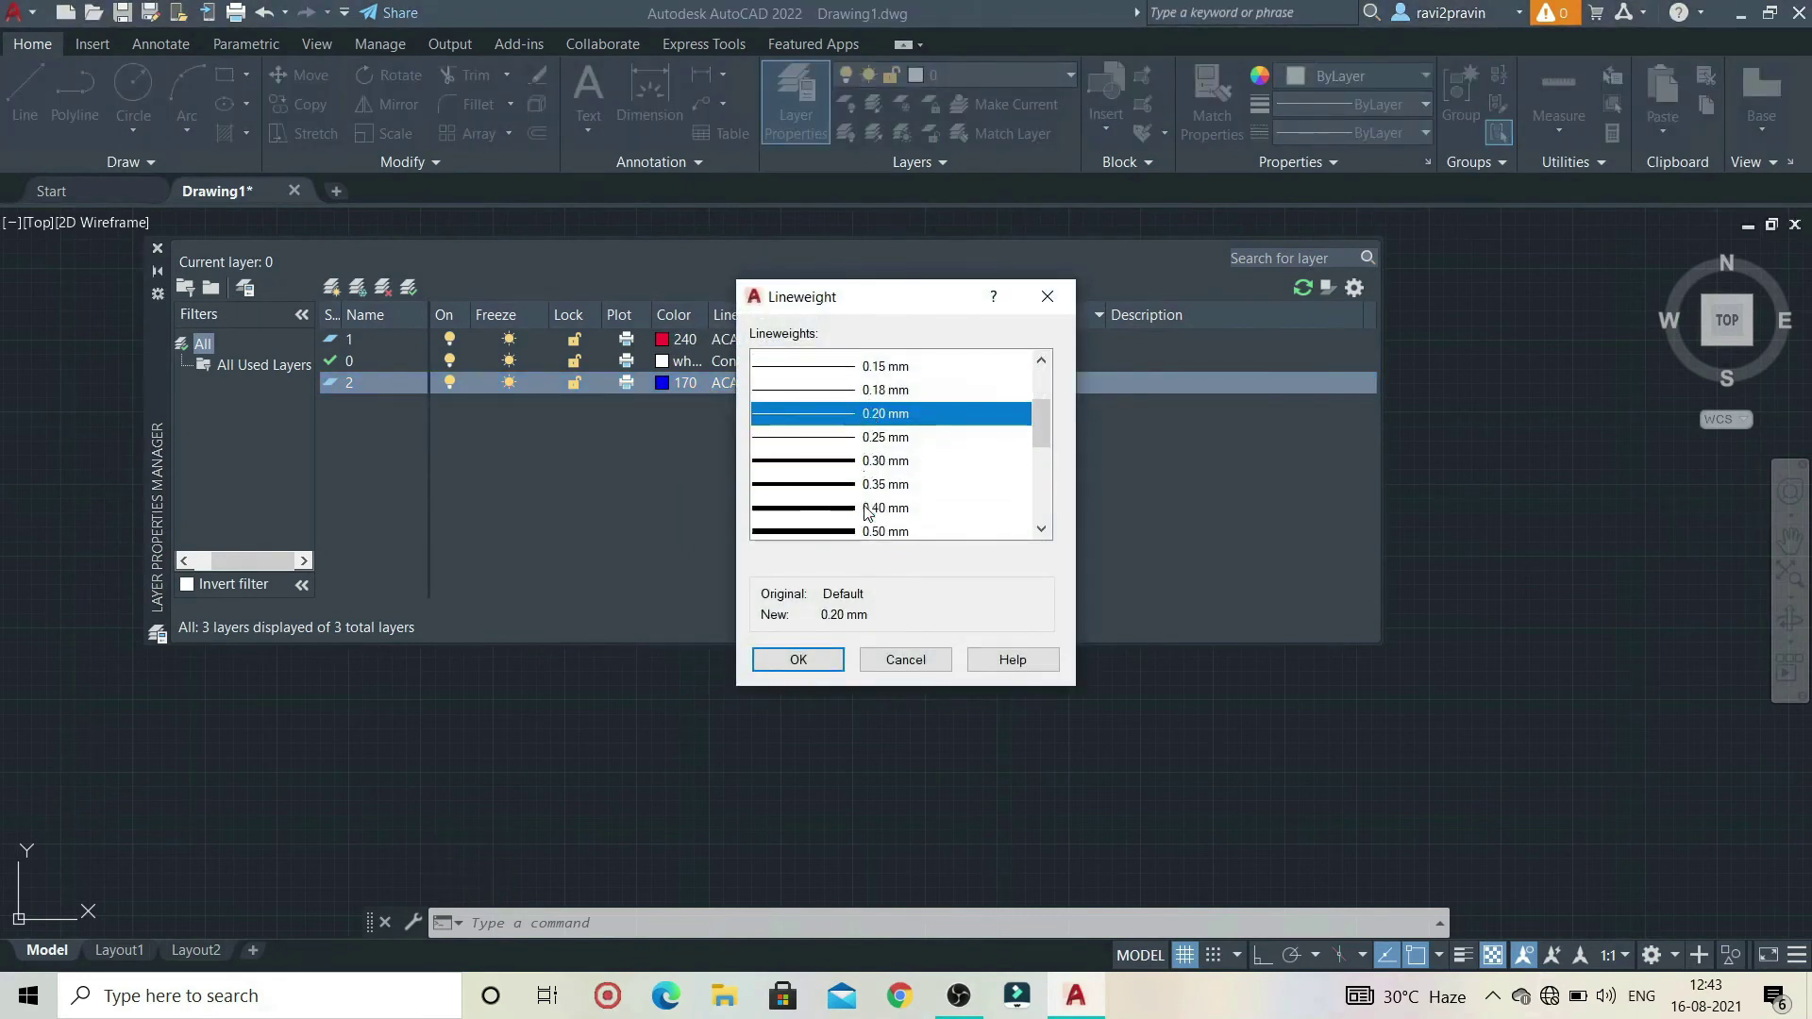
left_click(873, 483)
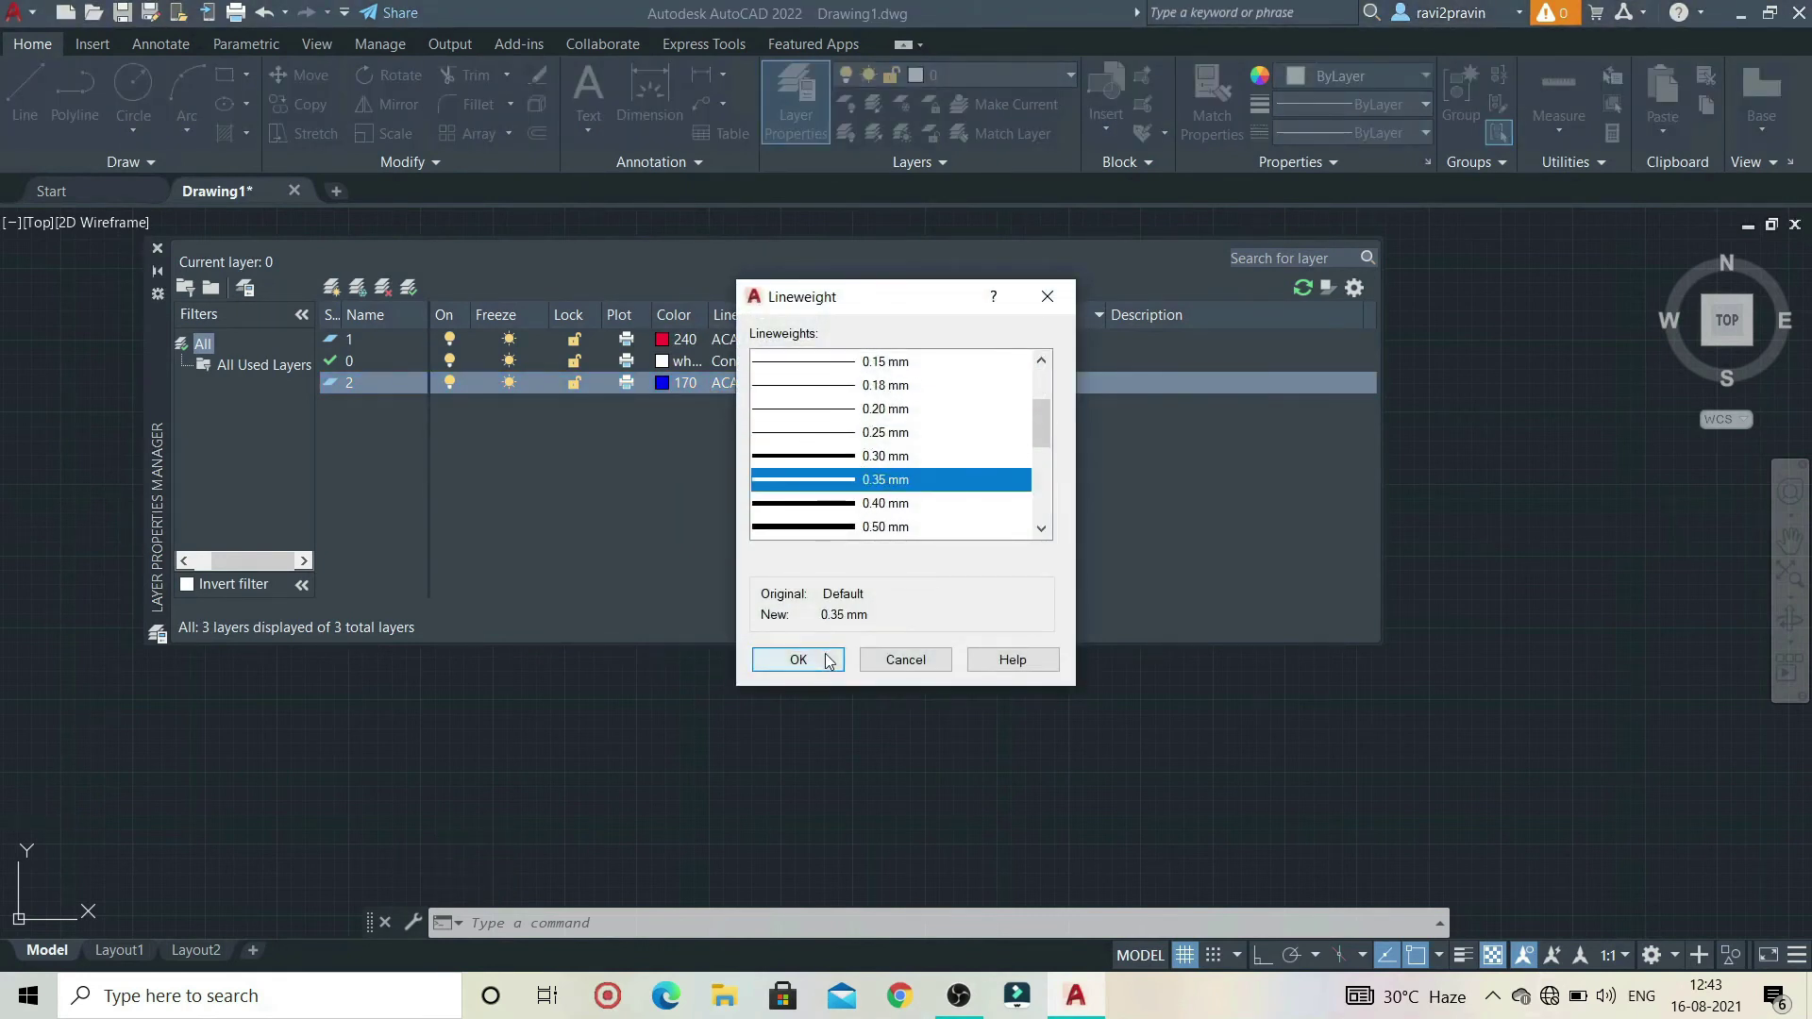
left_click(797, 659)
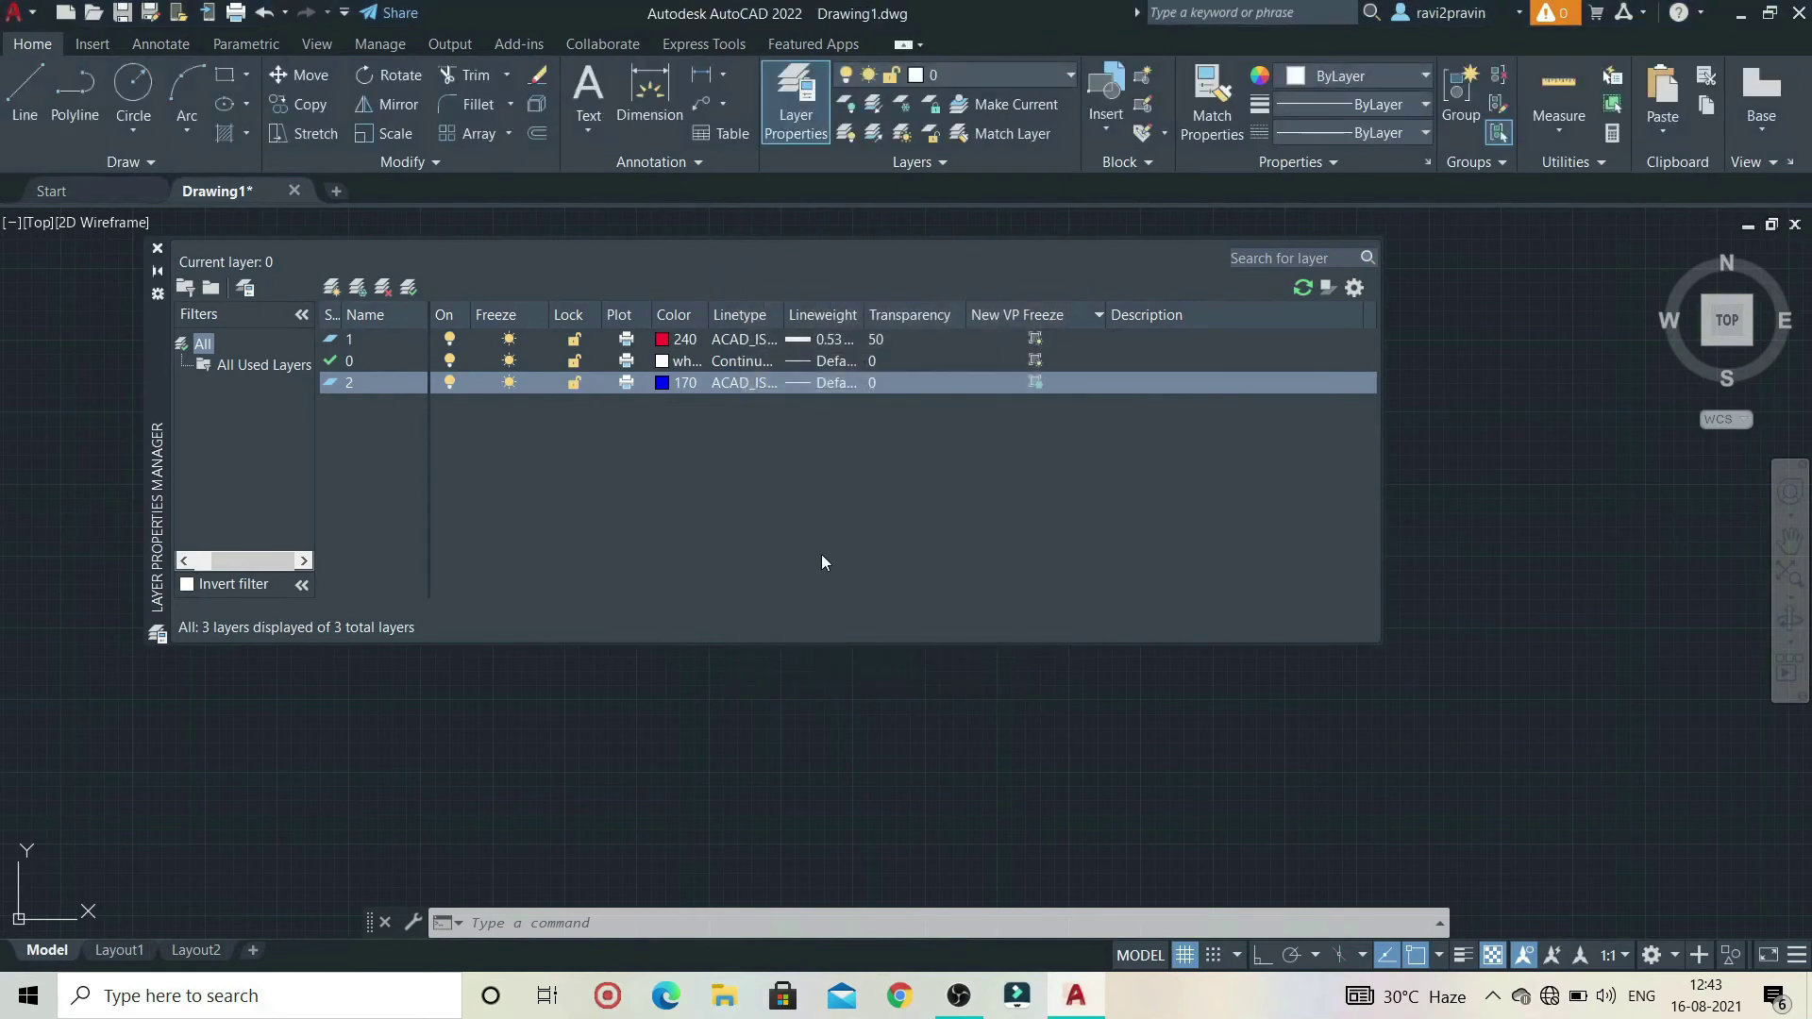
- Set the transparency of layer 2 to 10, and try the New VP Freeze settings of layers 2 and 0
left_click(913, 383)
type("10")
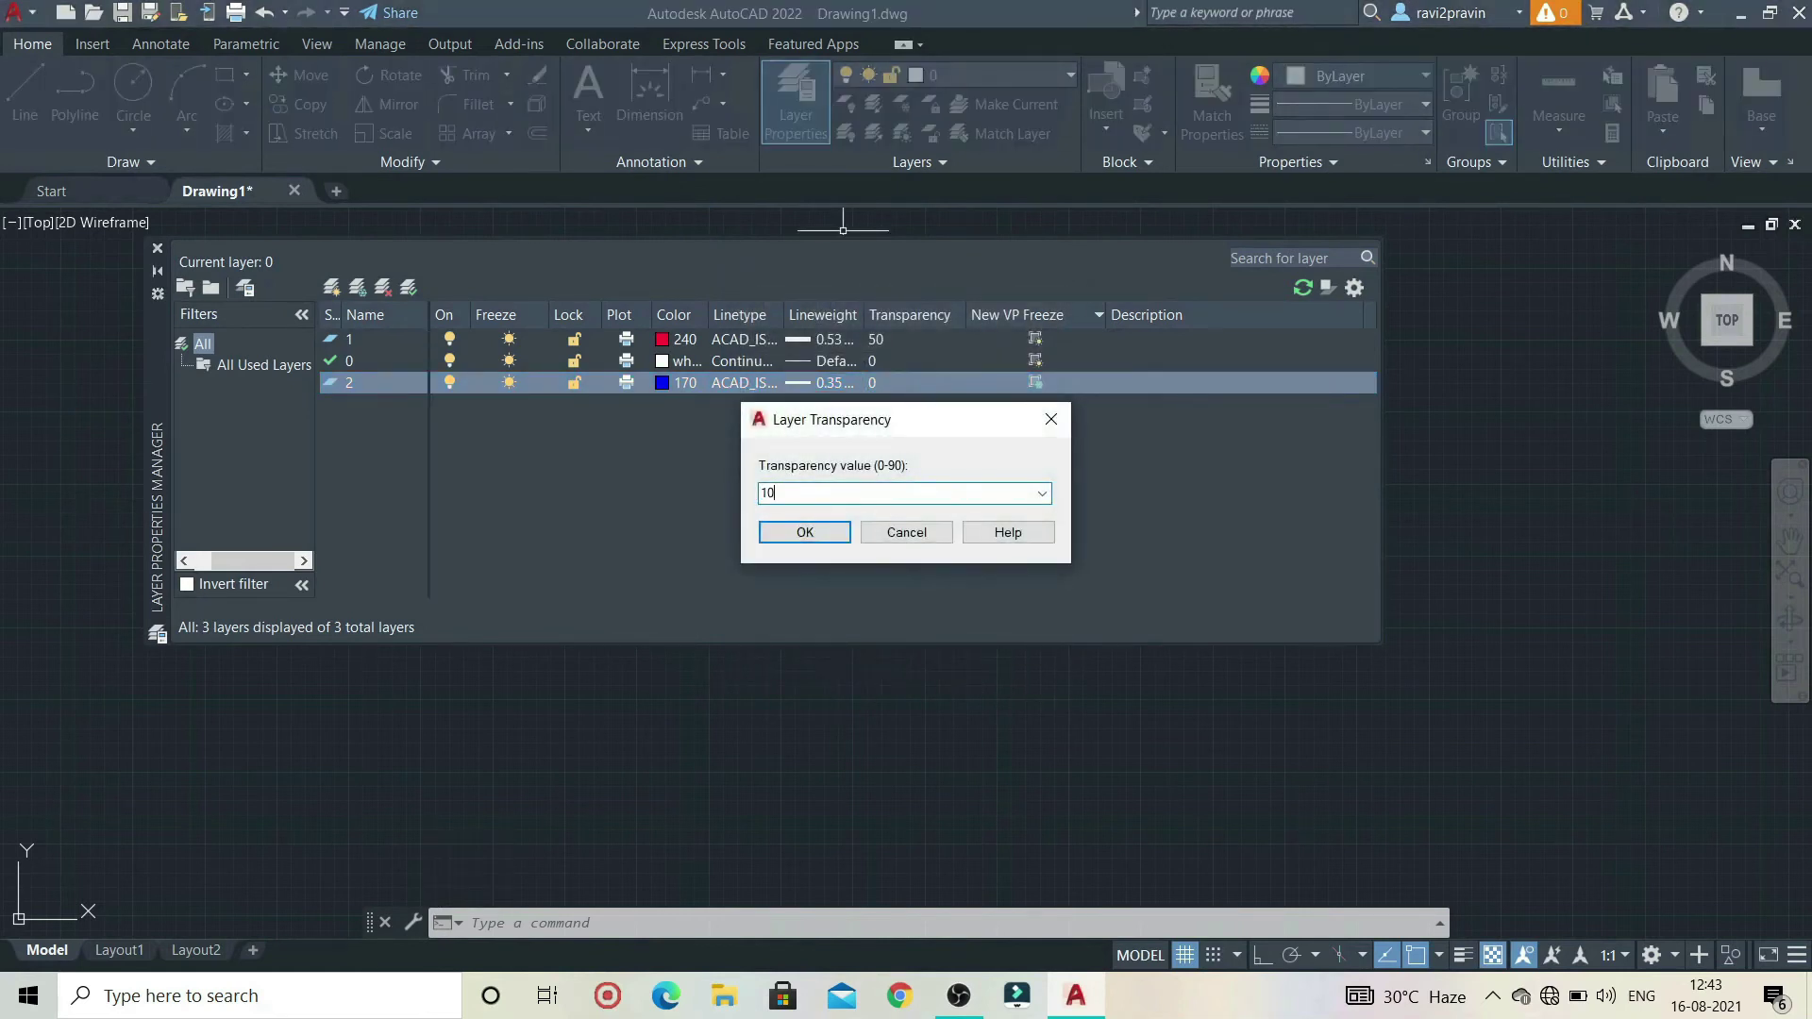
left_click(804, 532)
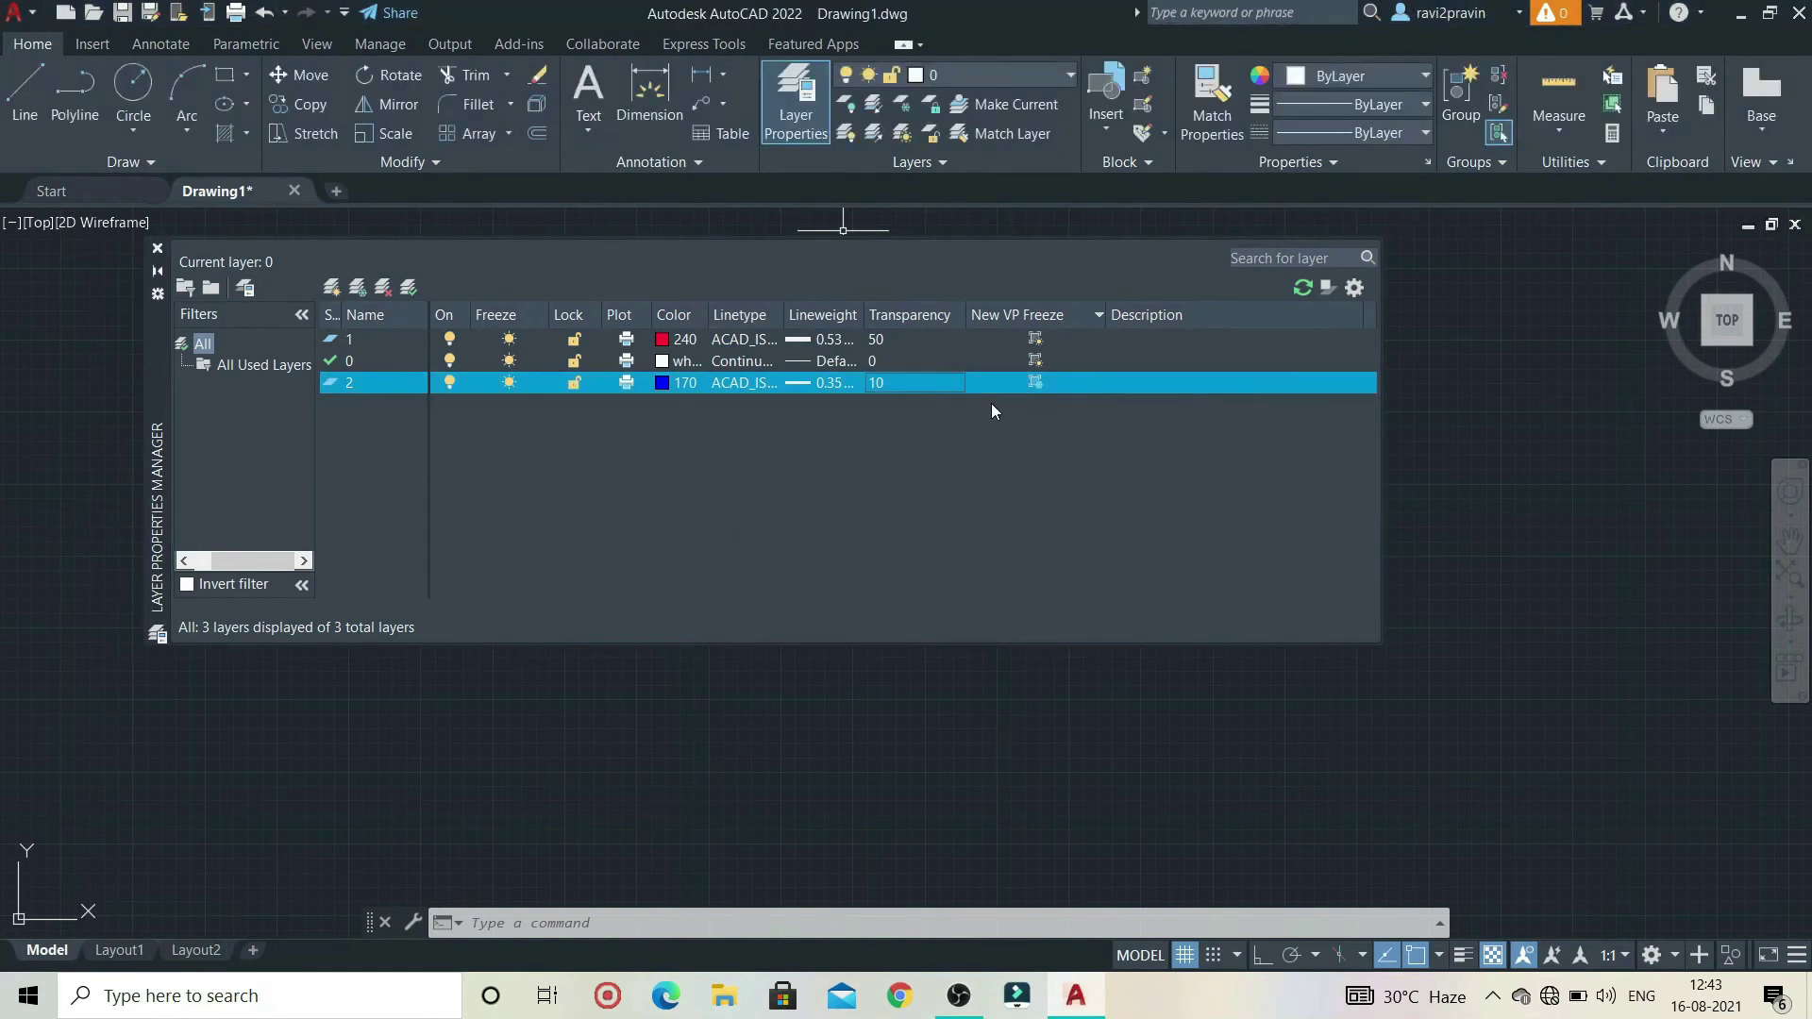
left_click(1036, 382)
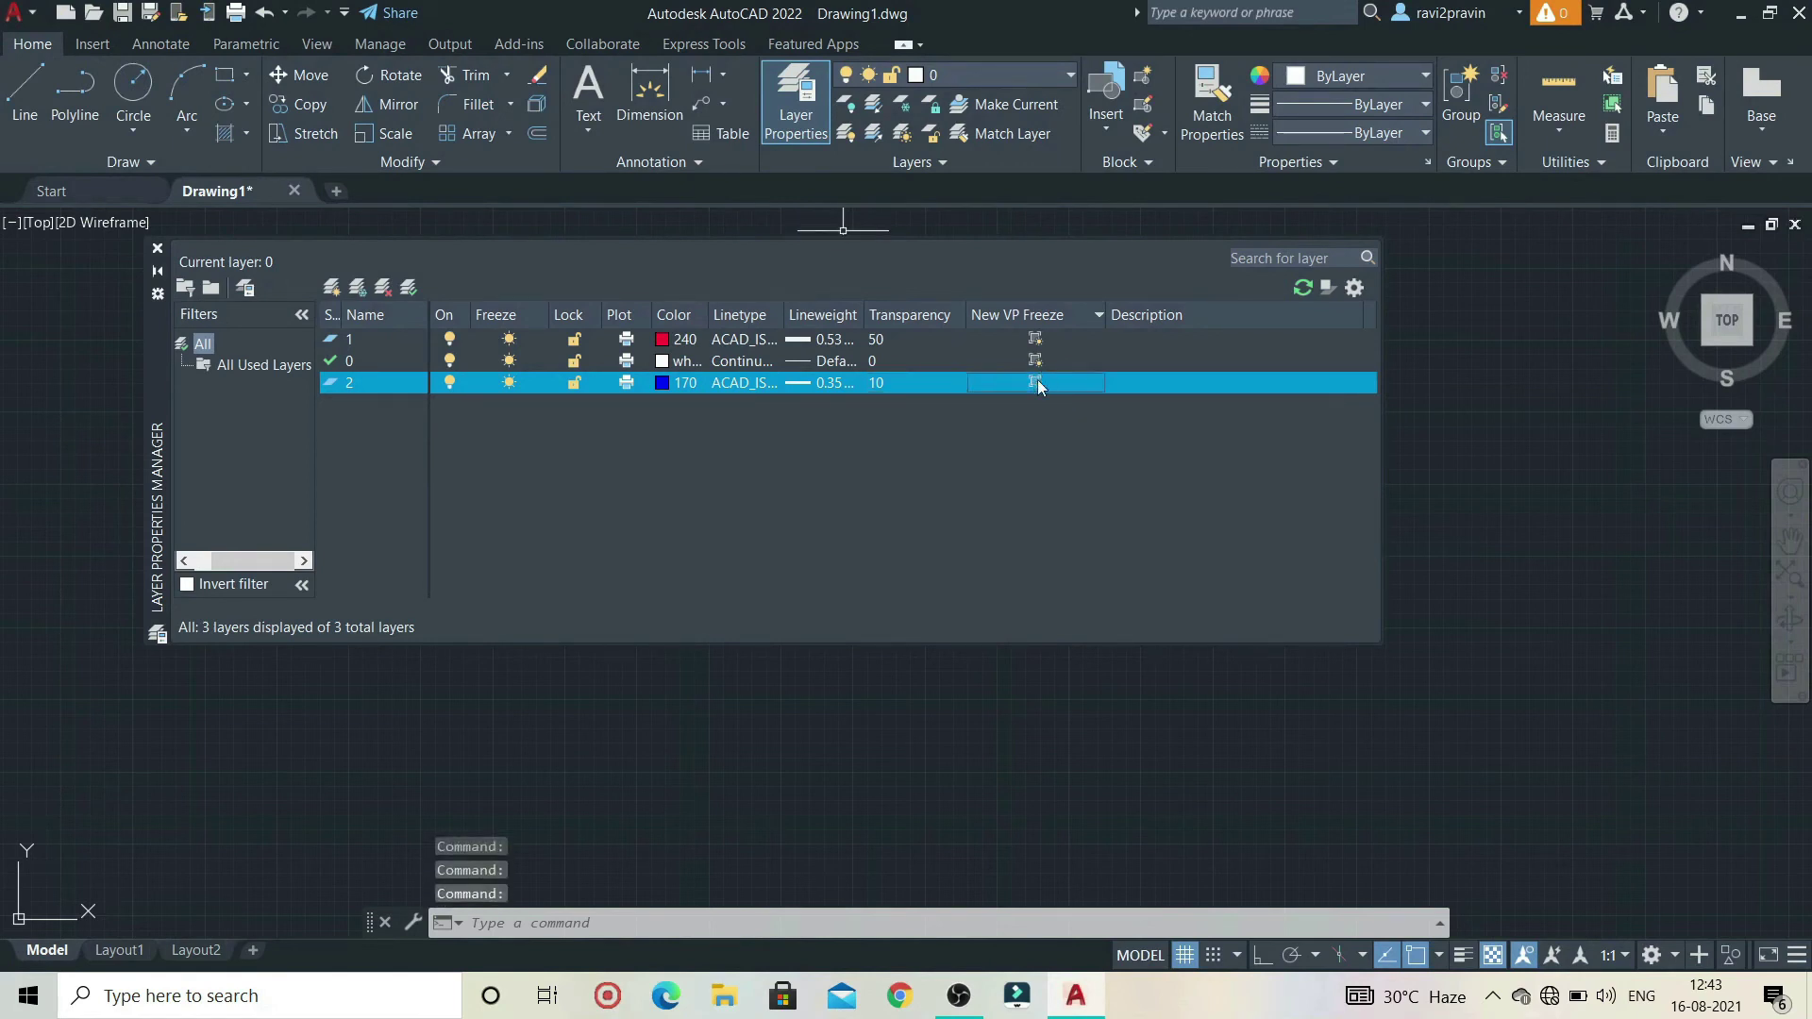
left_click(1040, 358)
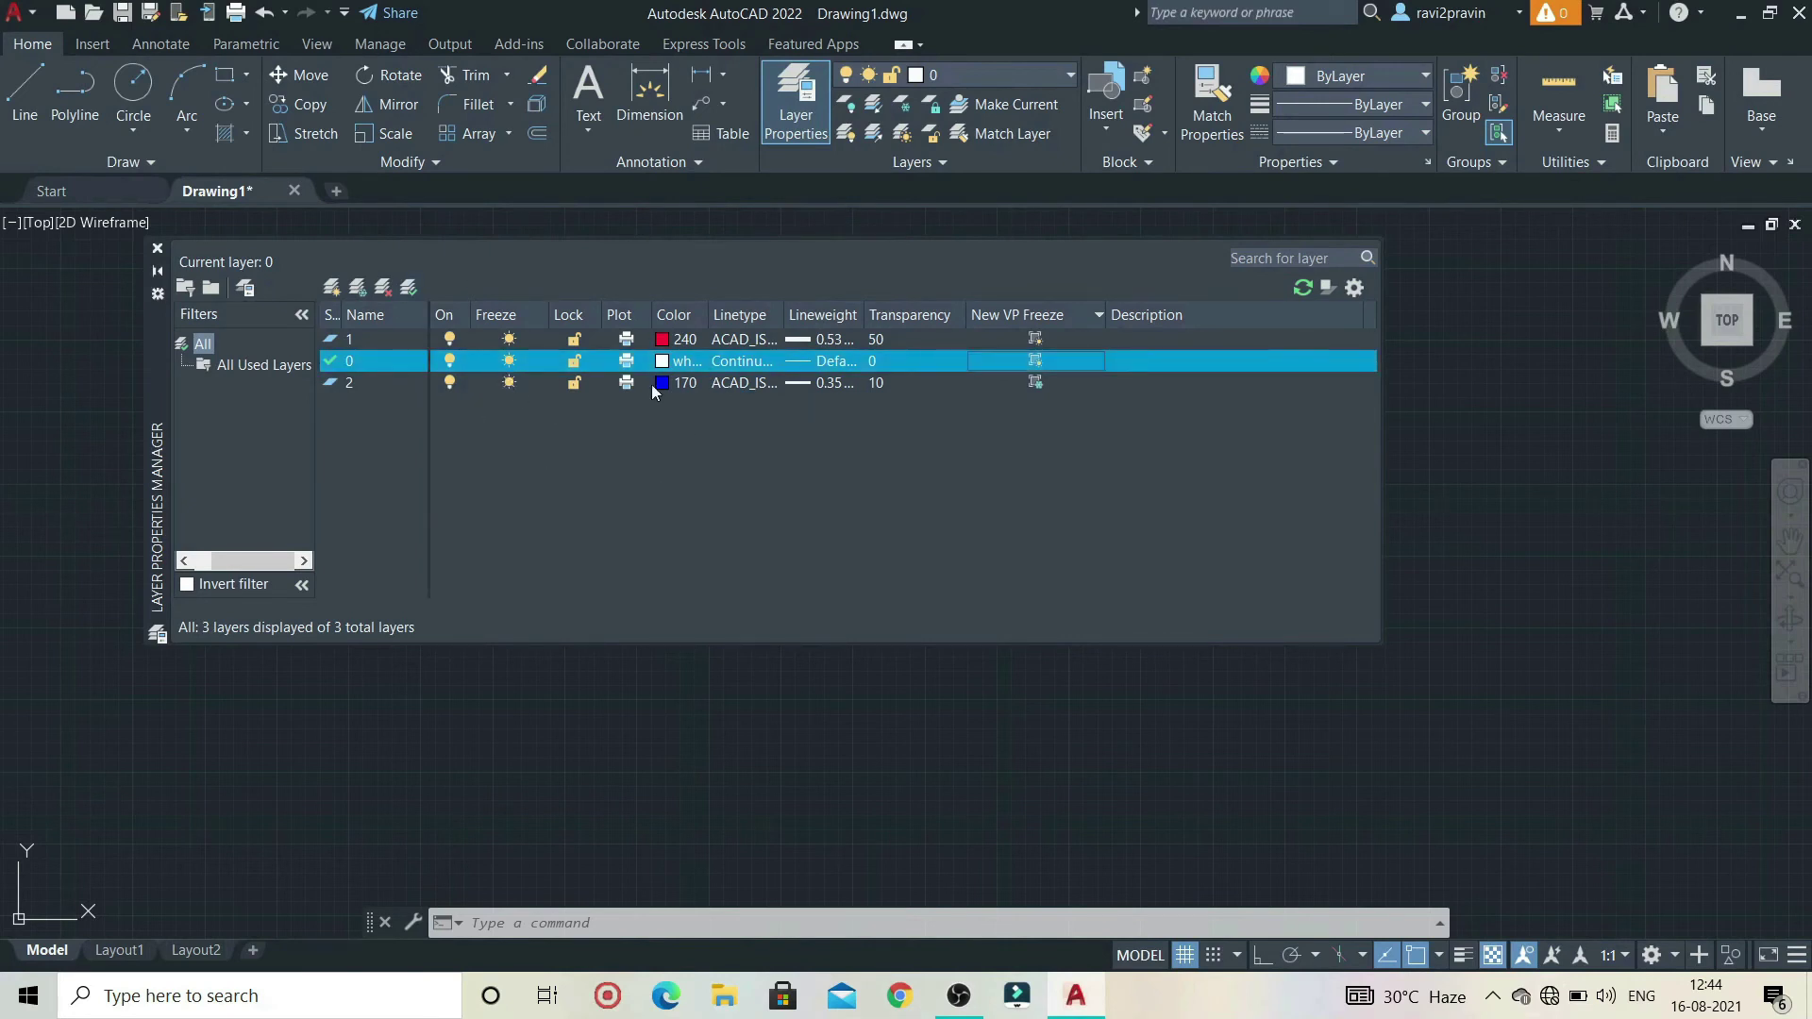
- Make layer 2 the current layer, and switch the current layer to layer 1
left_click(389, 374)
right_click(383, 388)
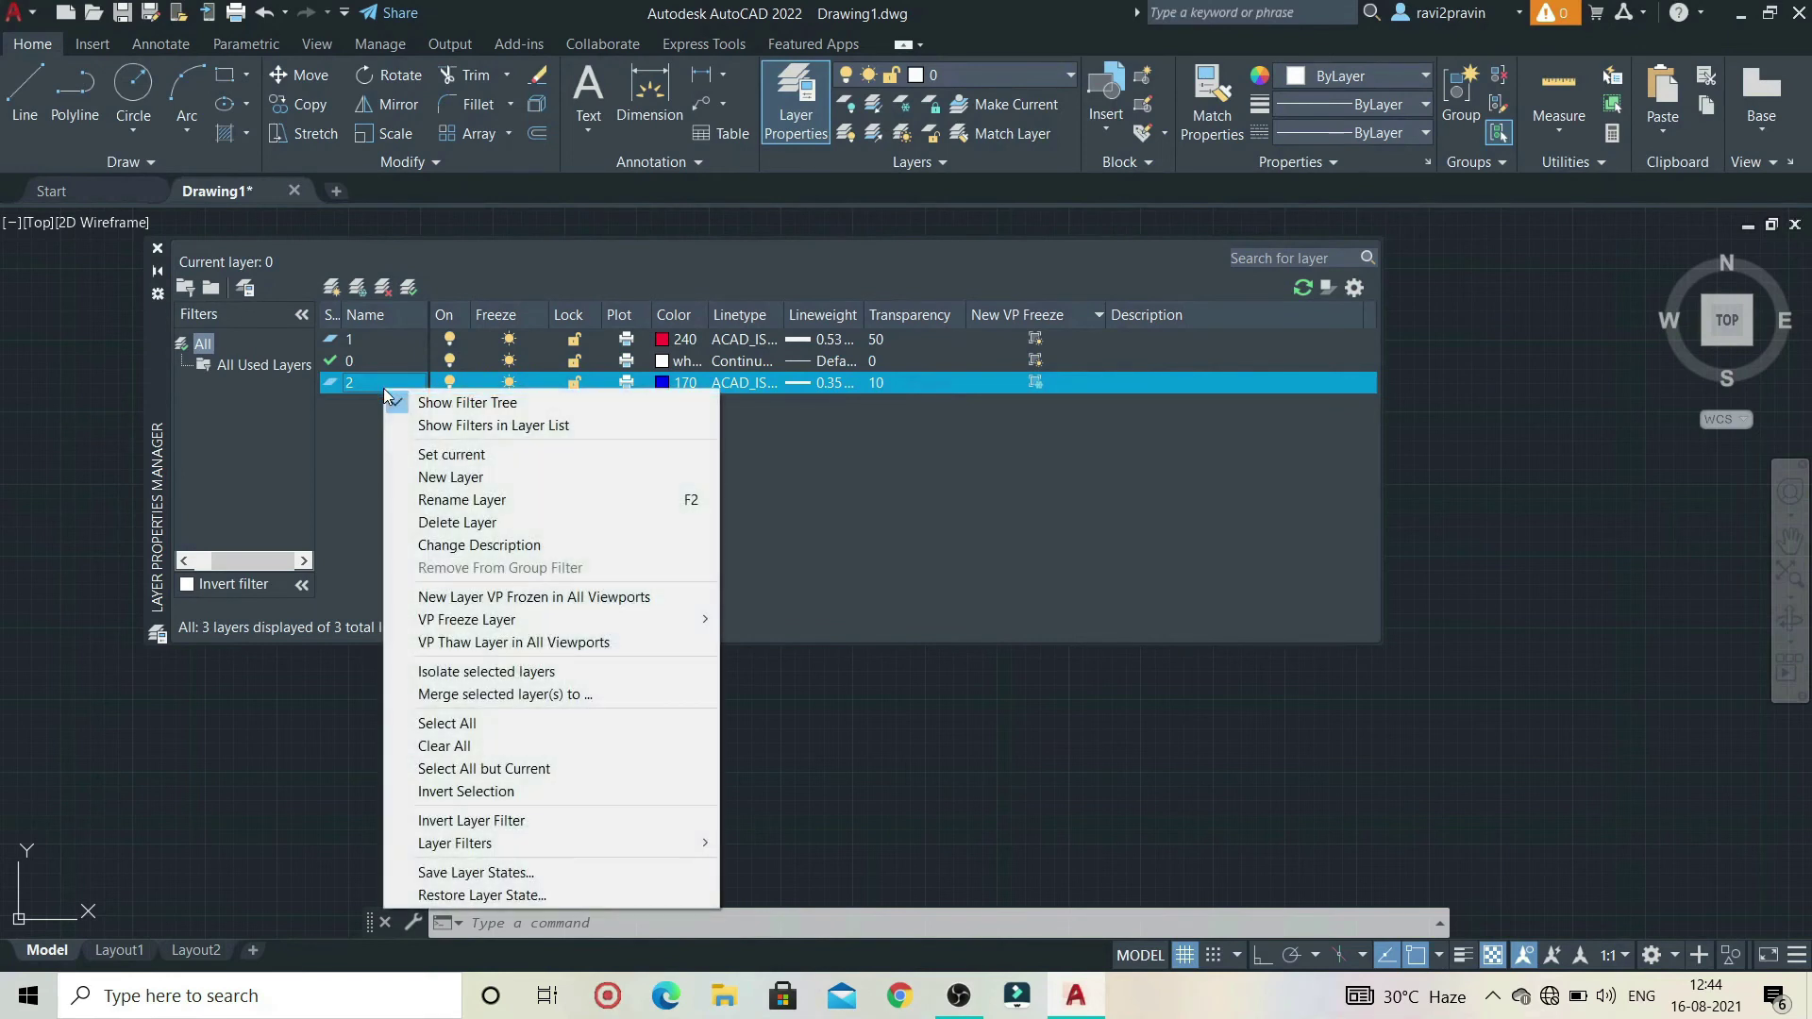
left_click(383, 380)
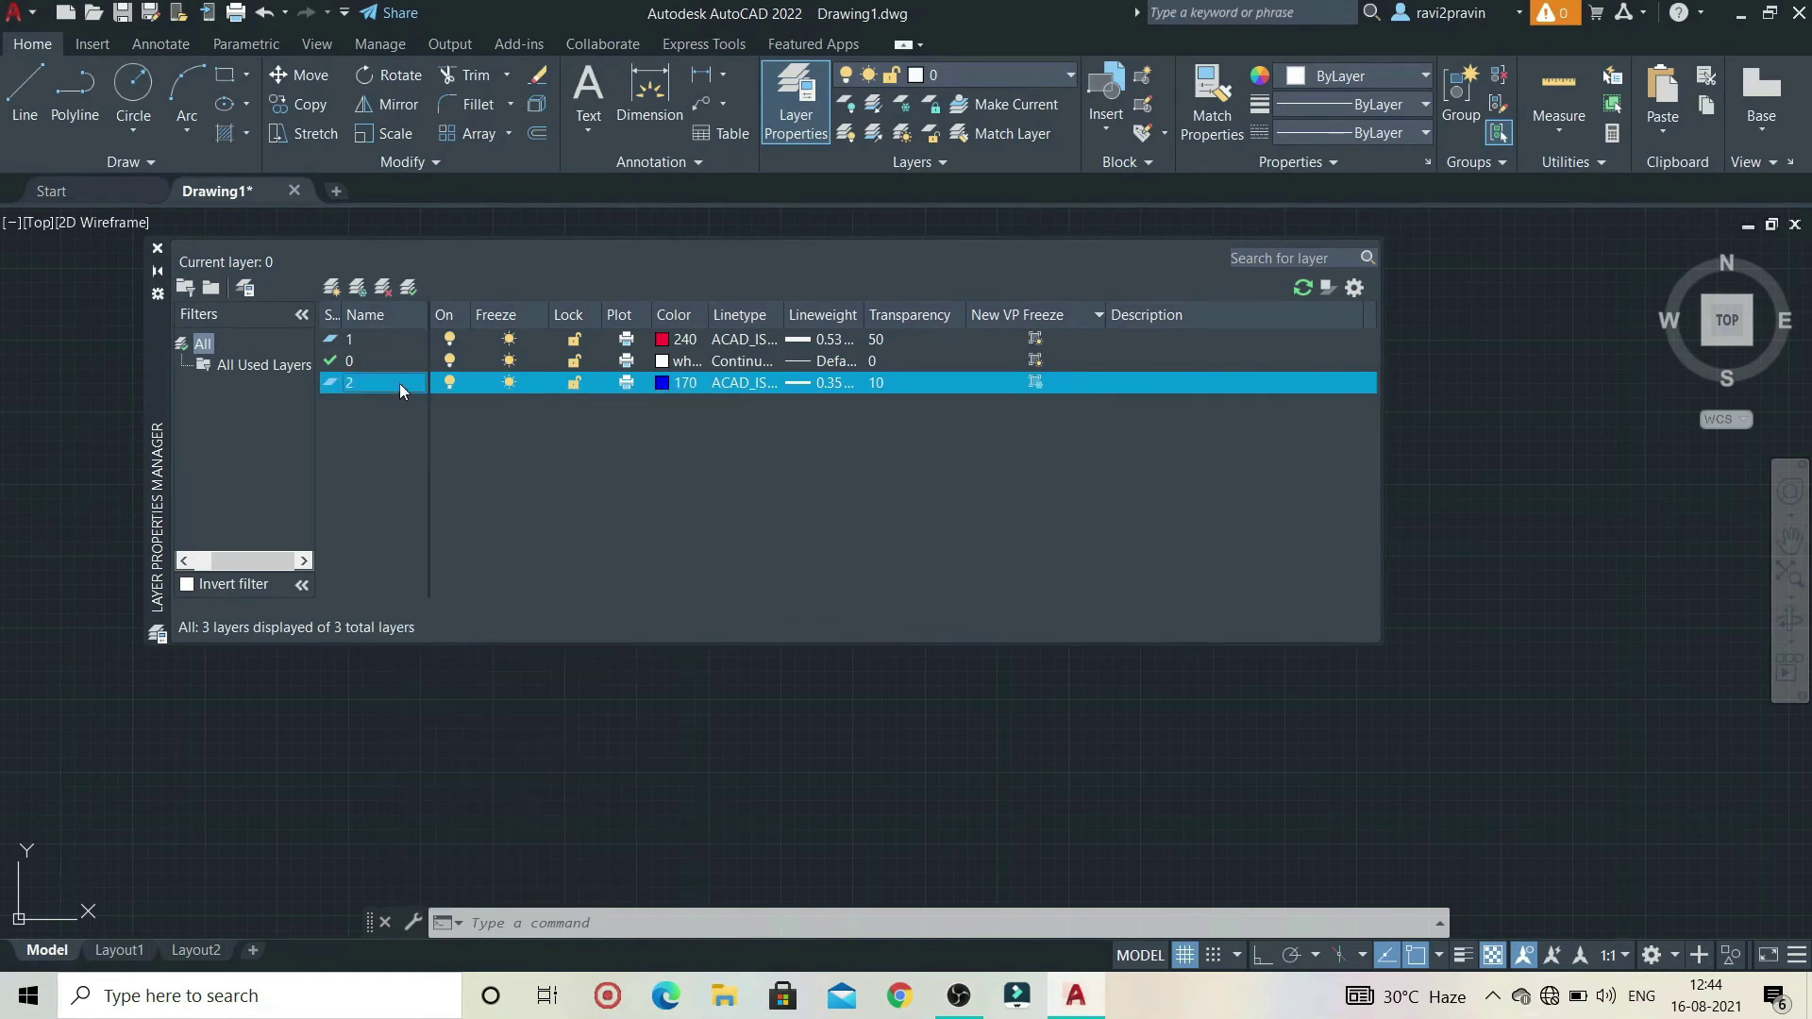
left_click(403, 291)
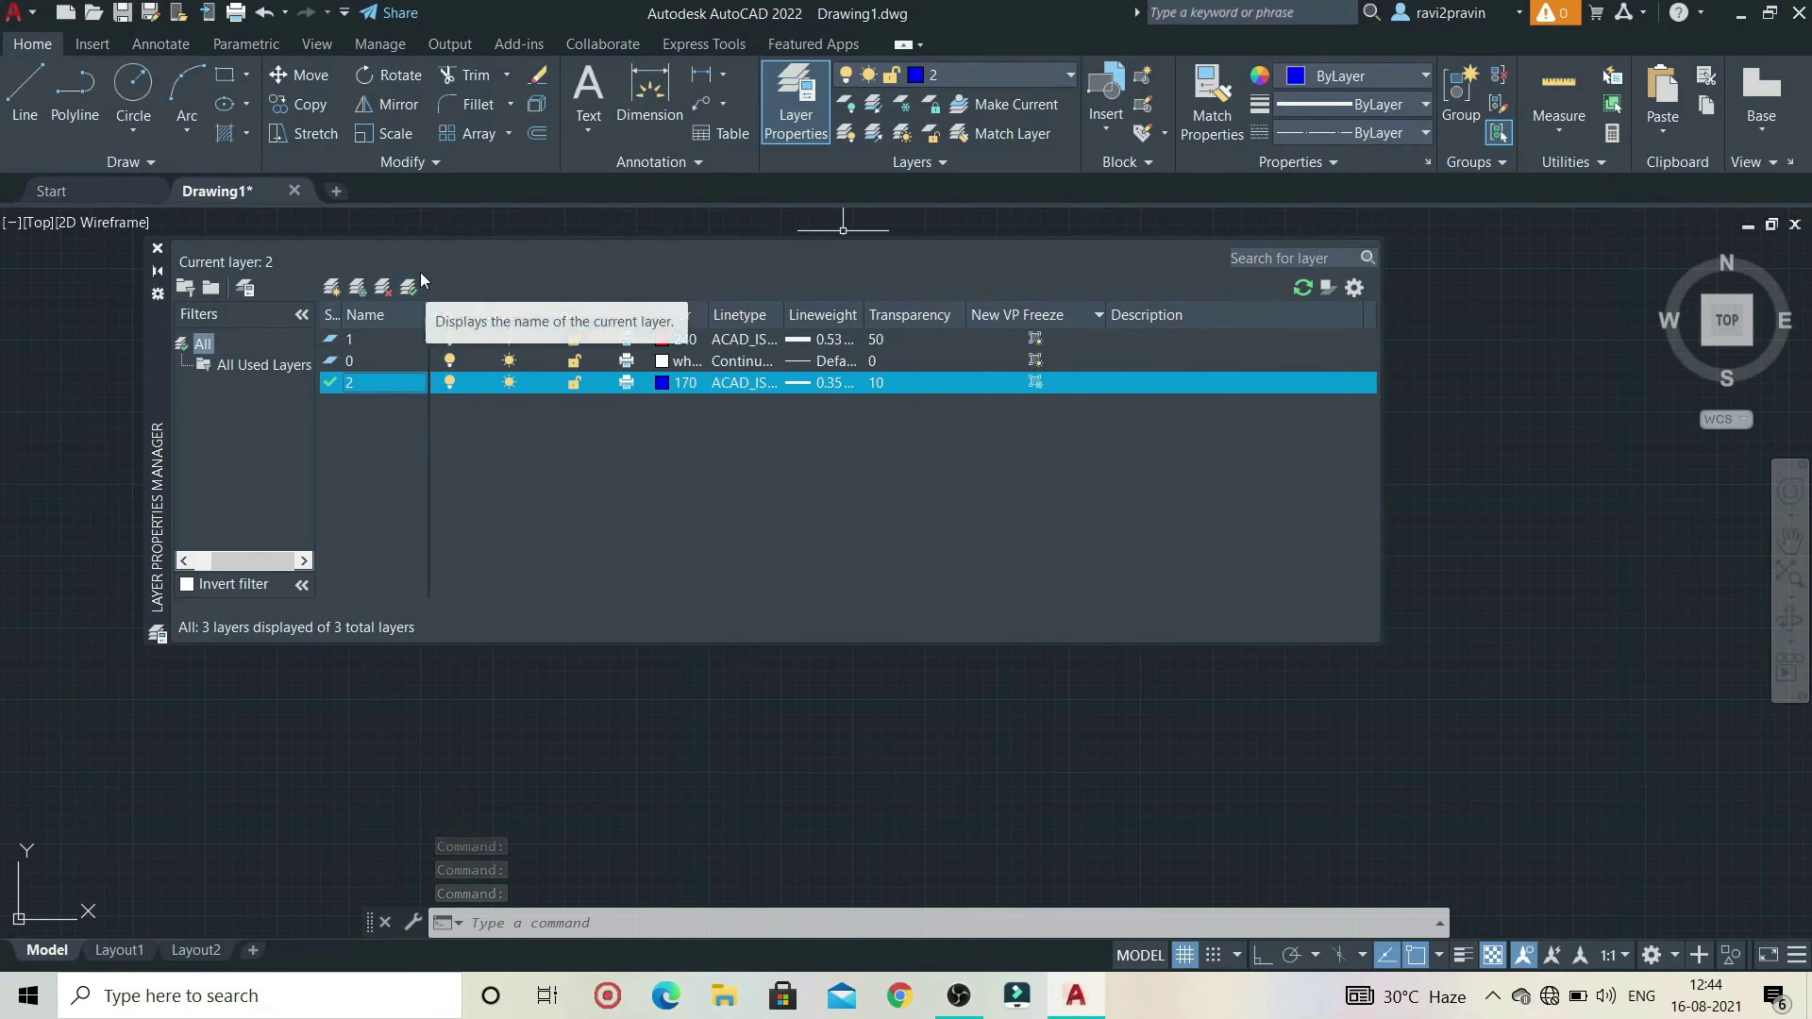
left_click(394, 338)
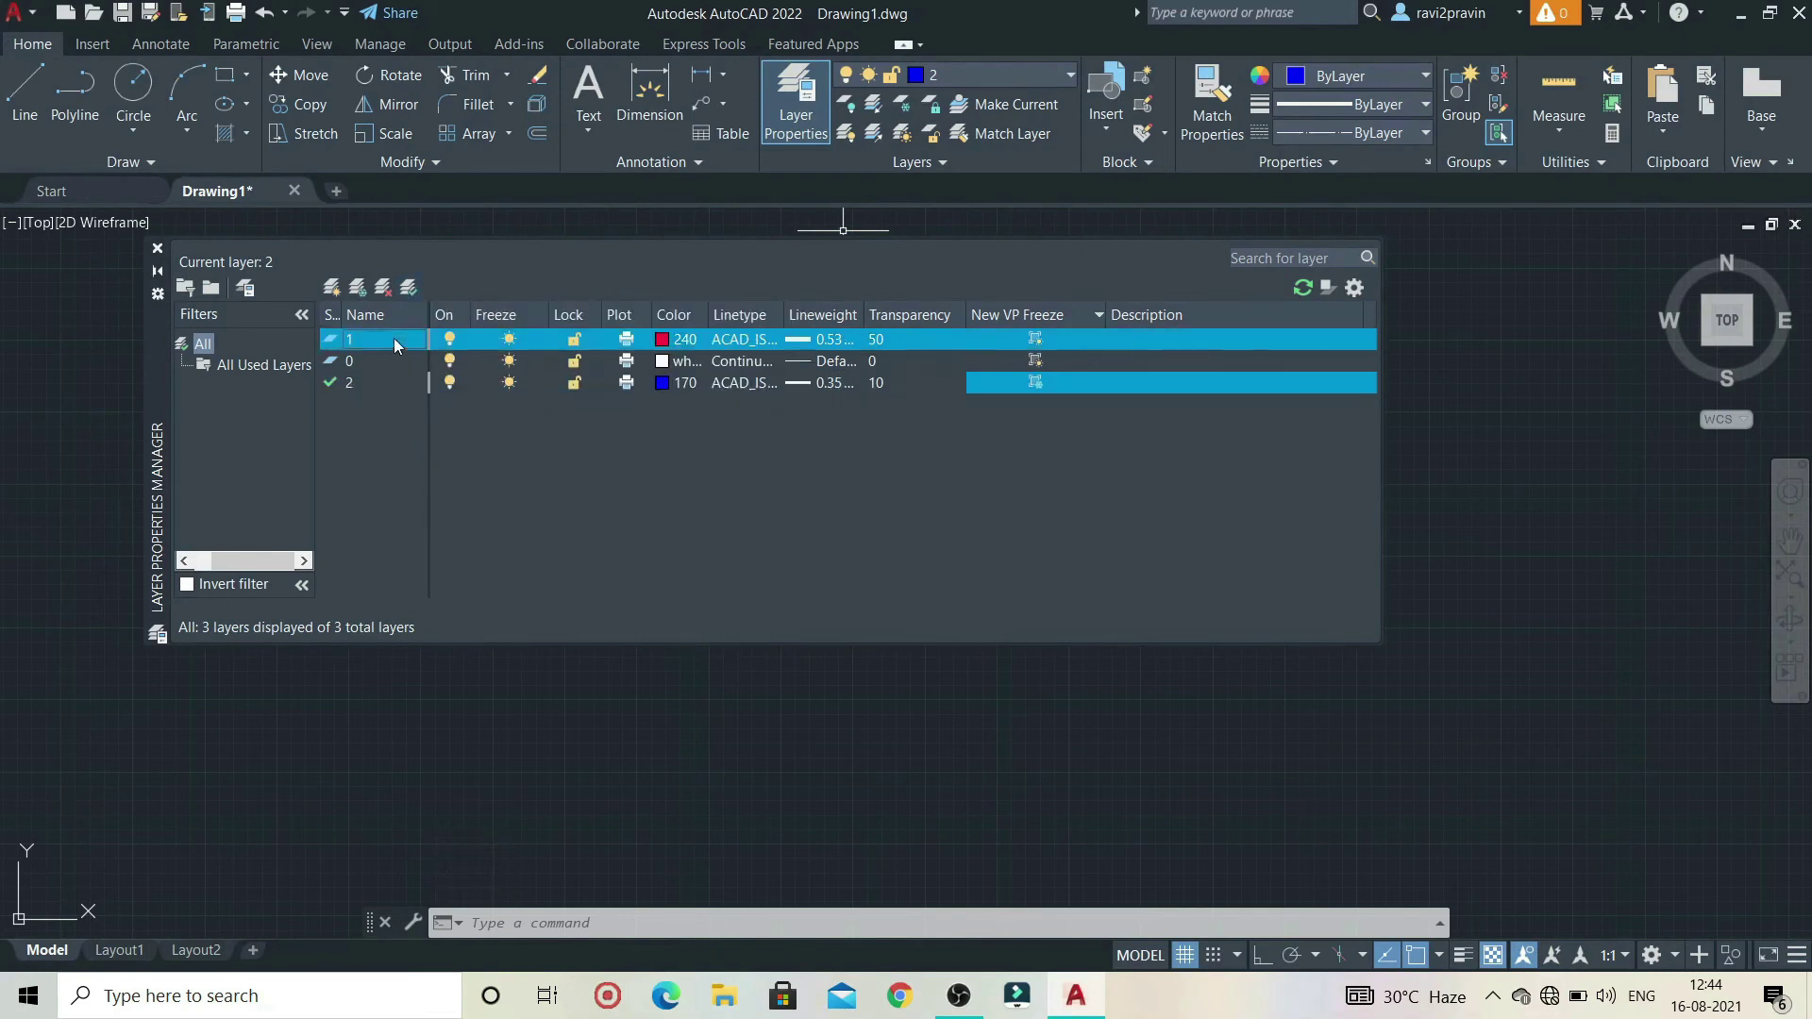
left_click(411, 287)
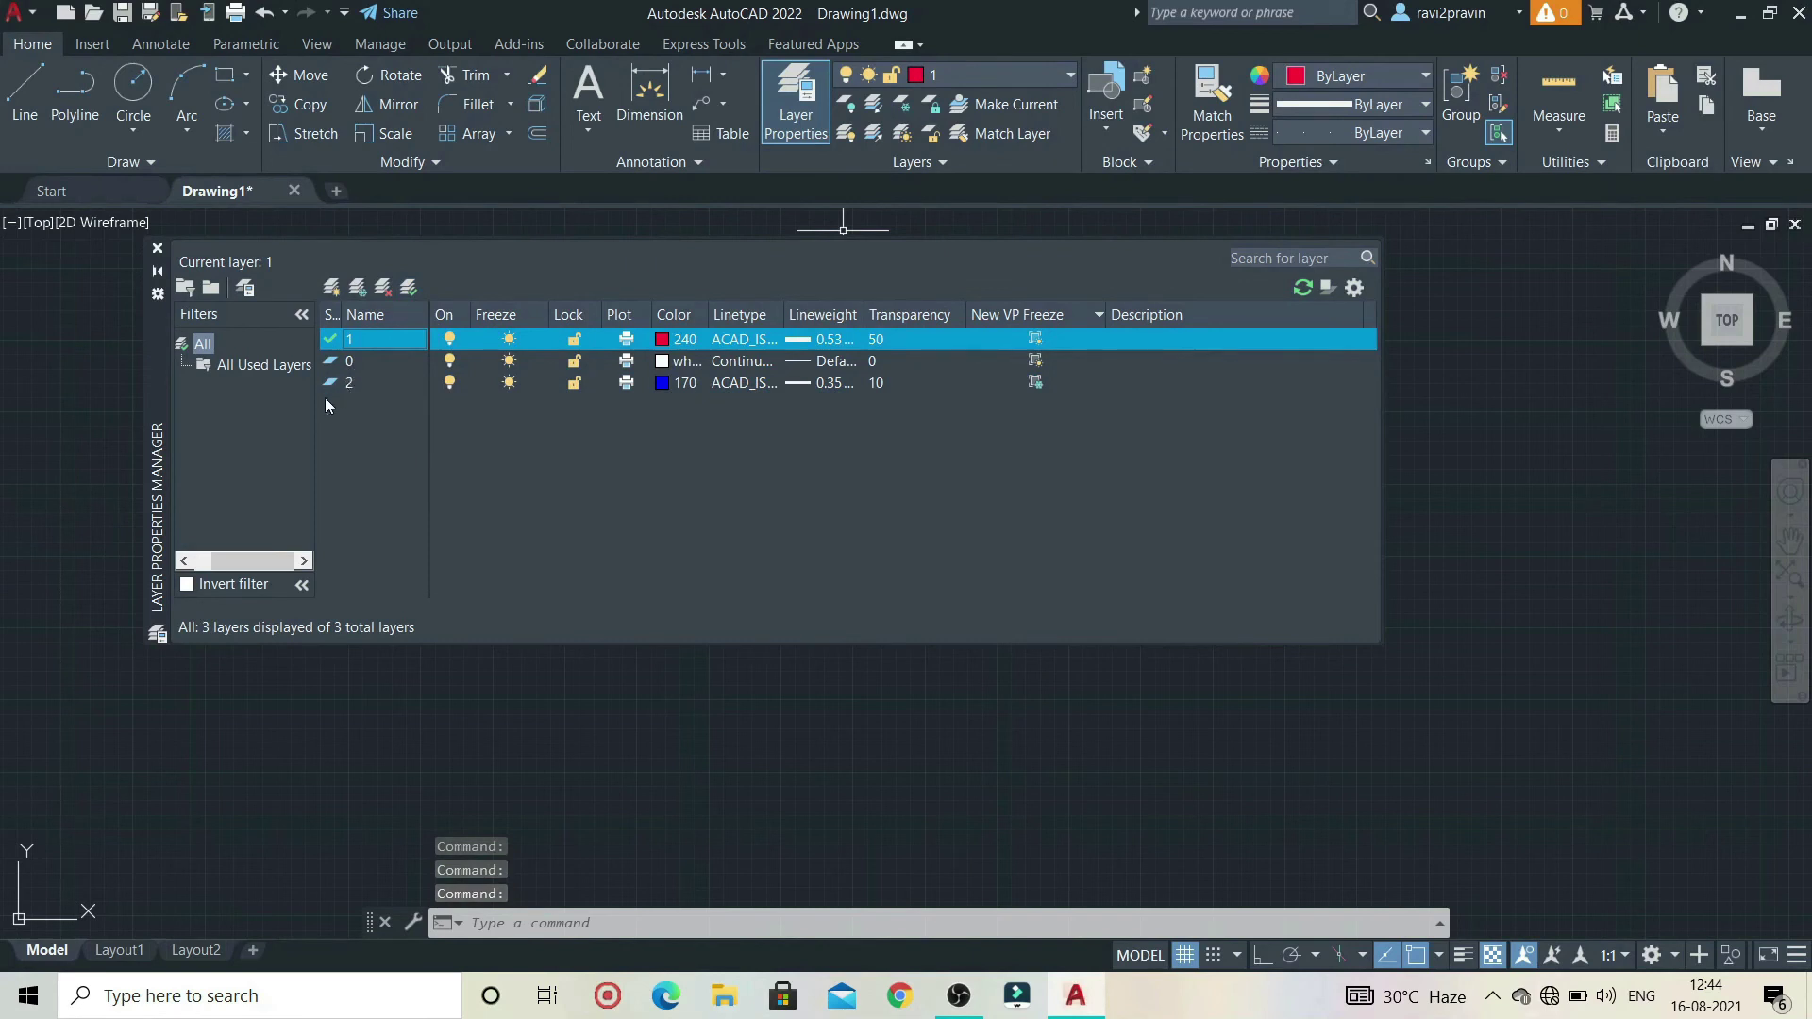
- Delete layer 2 from the drawing's layer list
left_click(374, 381)
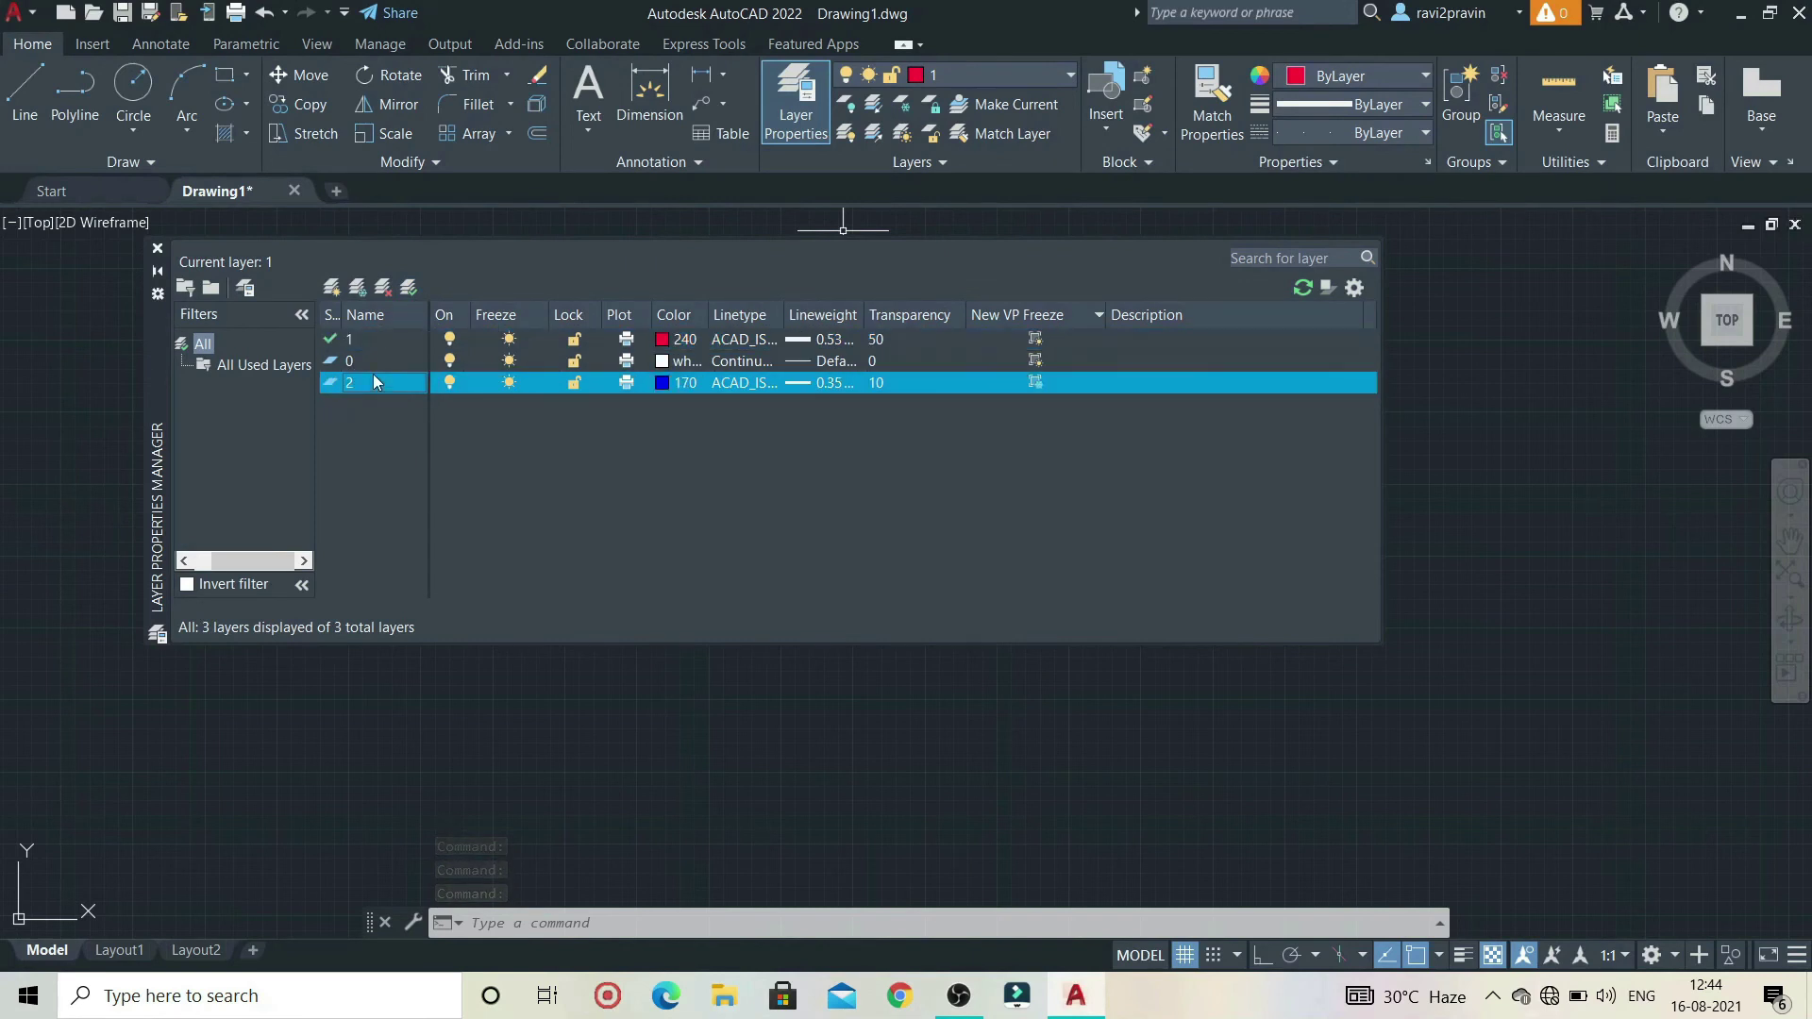
left_click(383, 289)
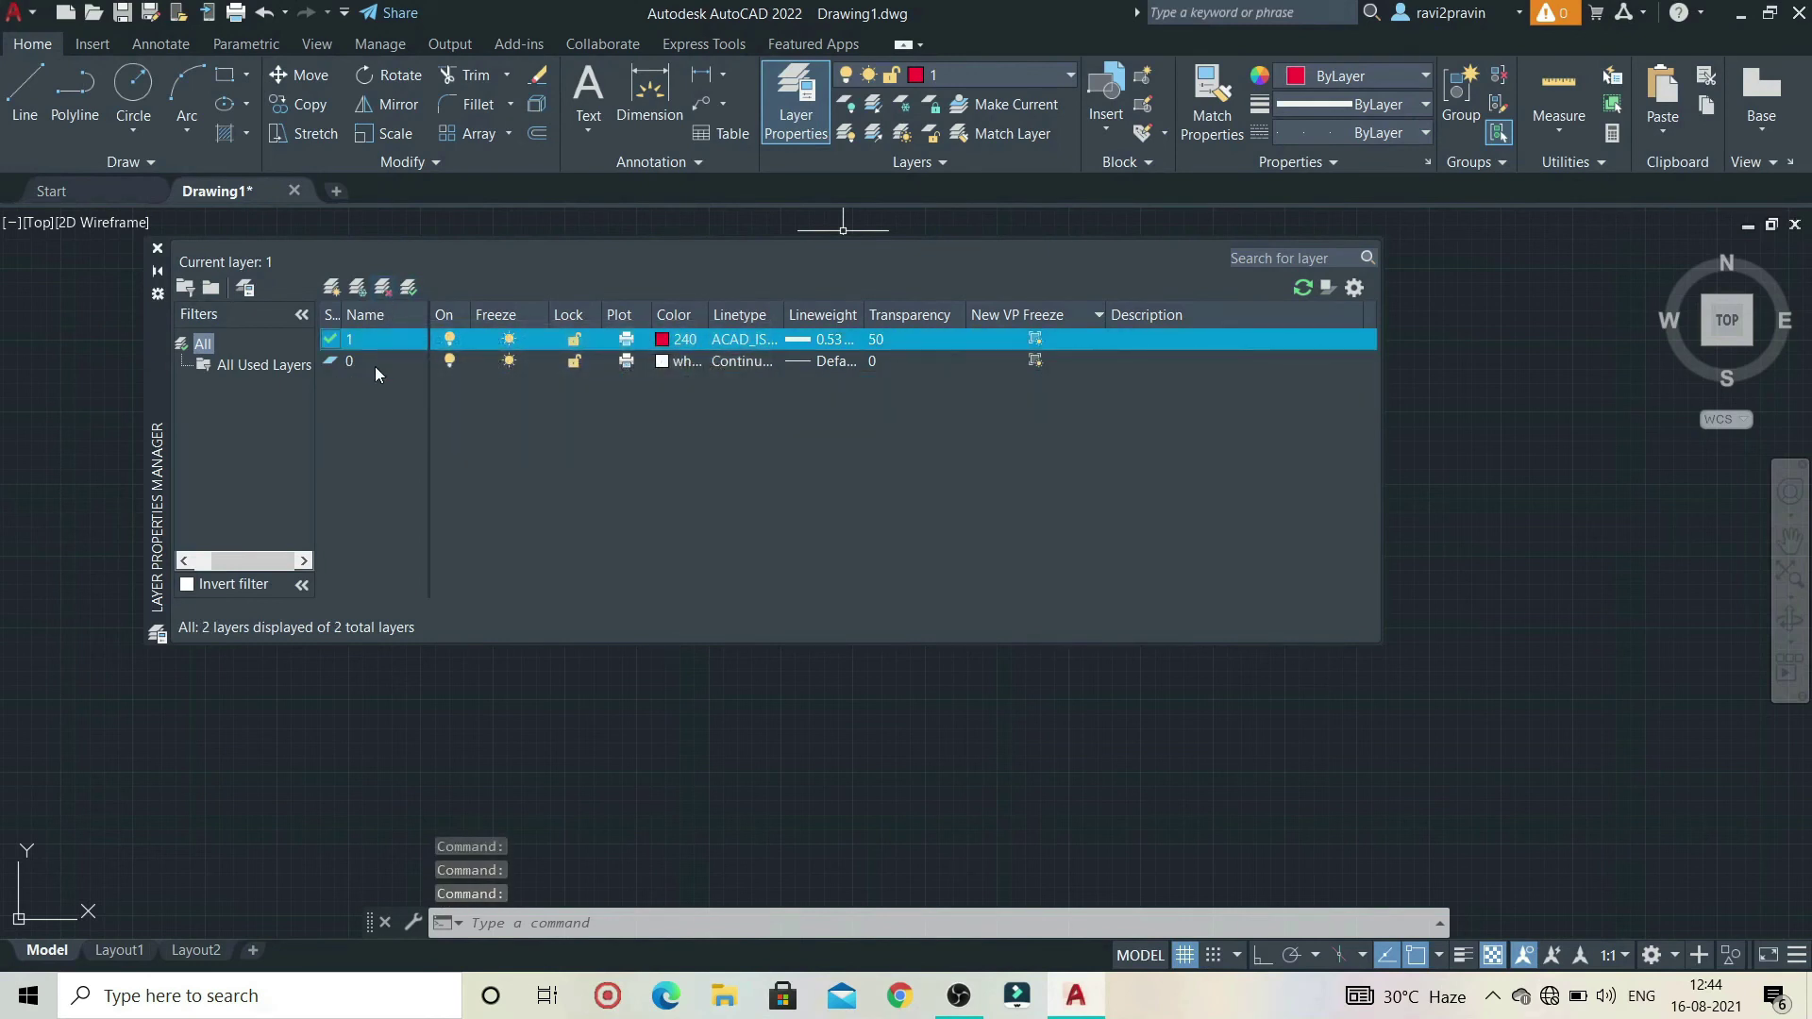
- Try to delete the current layer 1 and the default layer 0
left_click(375, 366)
left_click(375, 341)
left_click(386, 290)
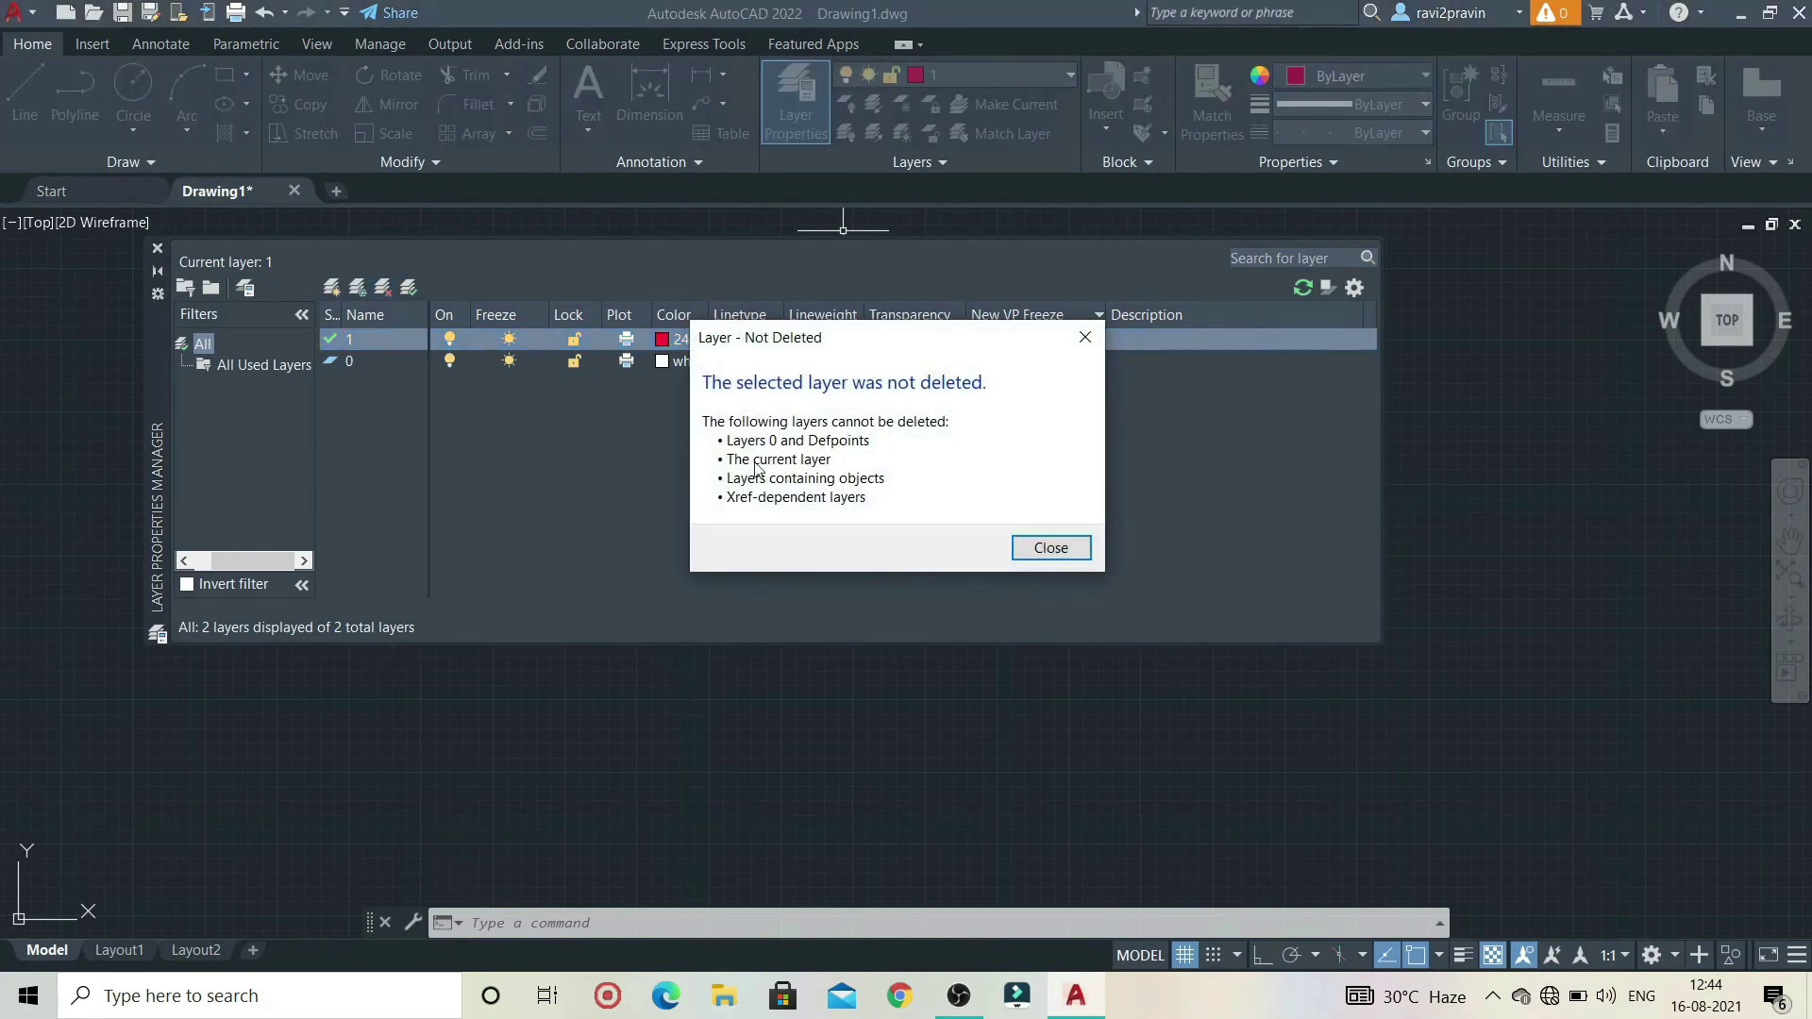
left_click(1038, 547)
left_click(372, 360)
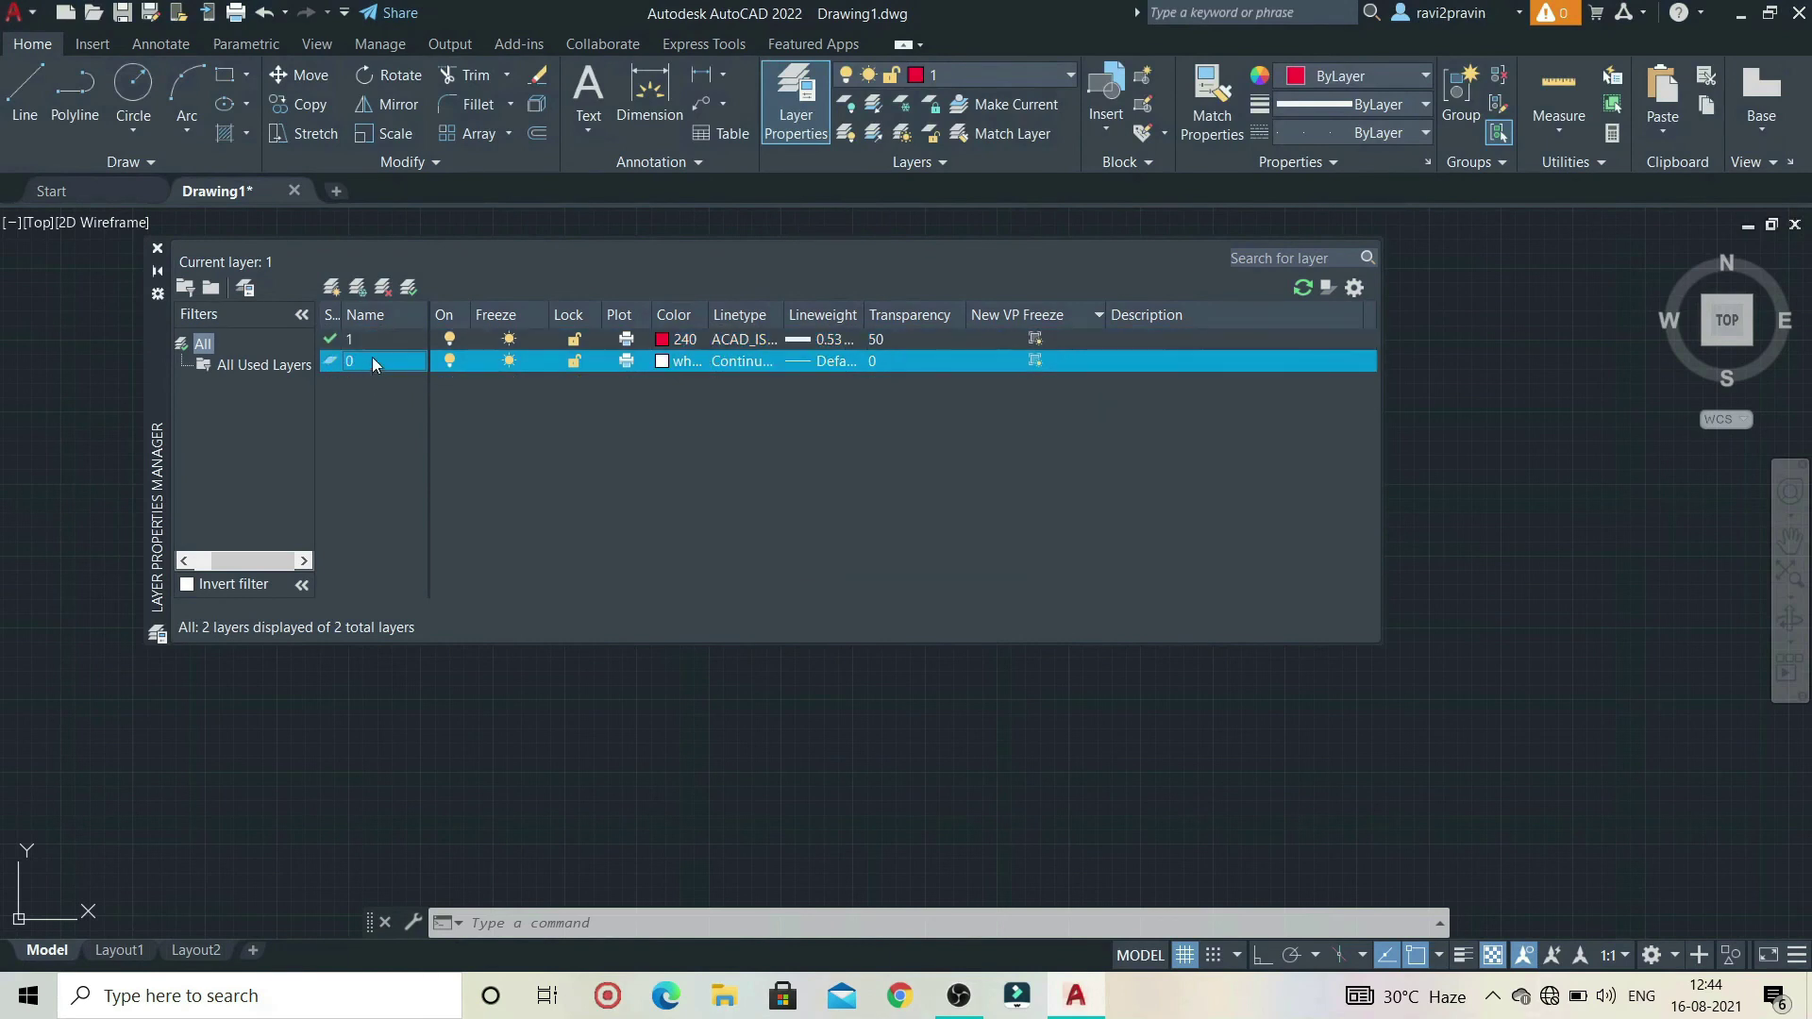
left_click(387, 290)
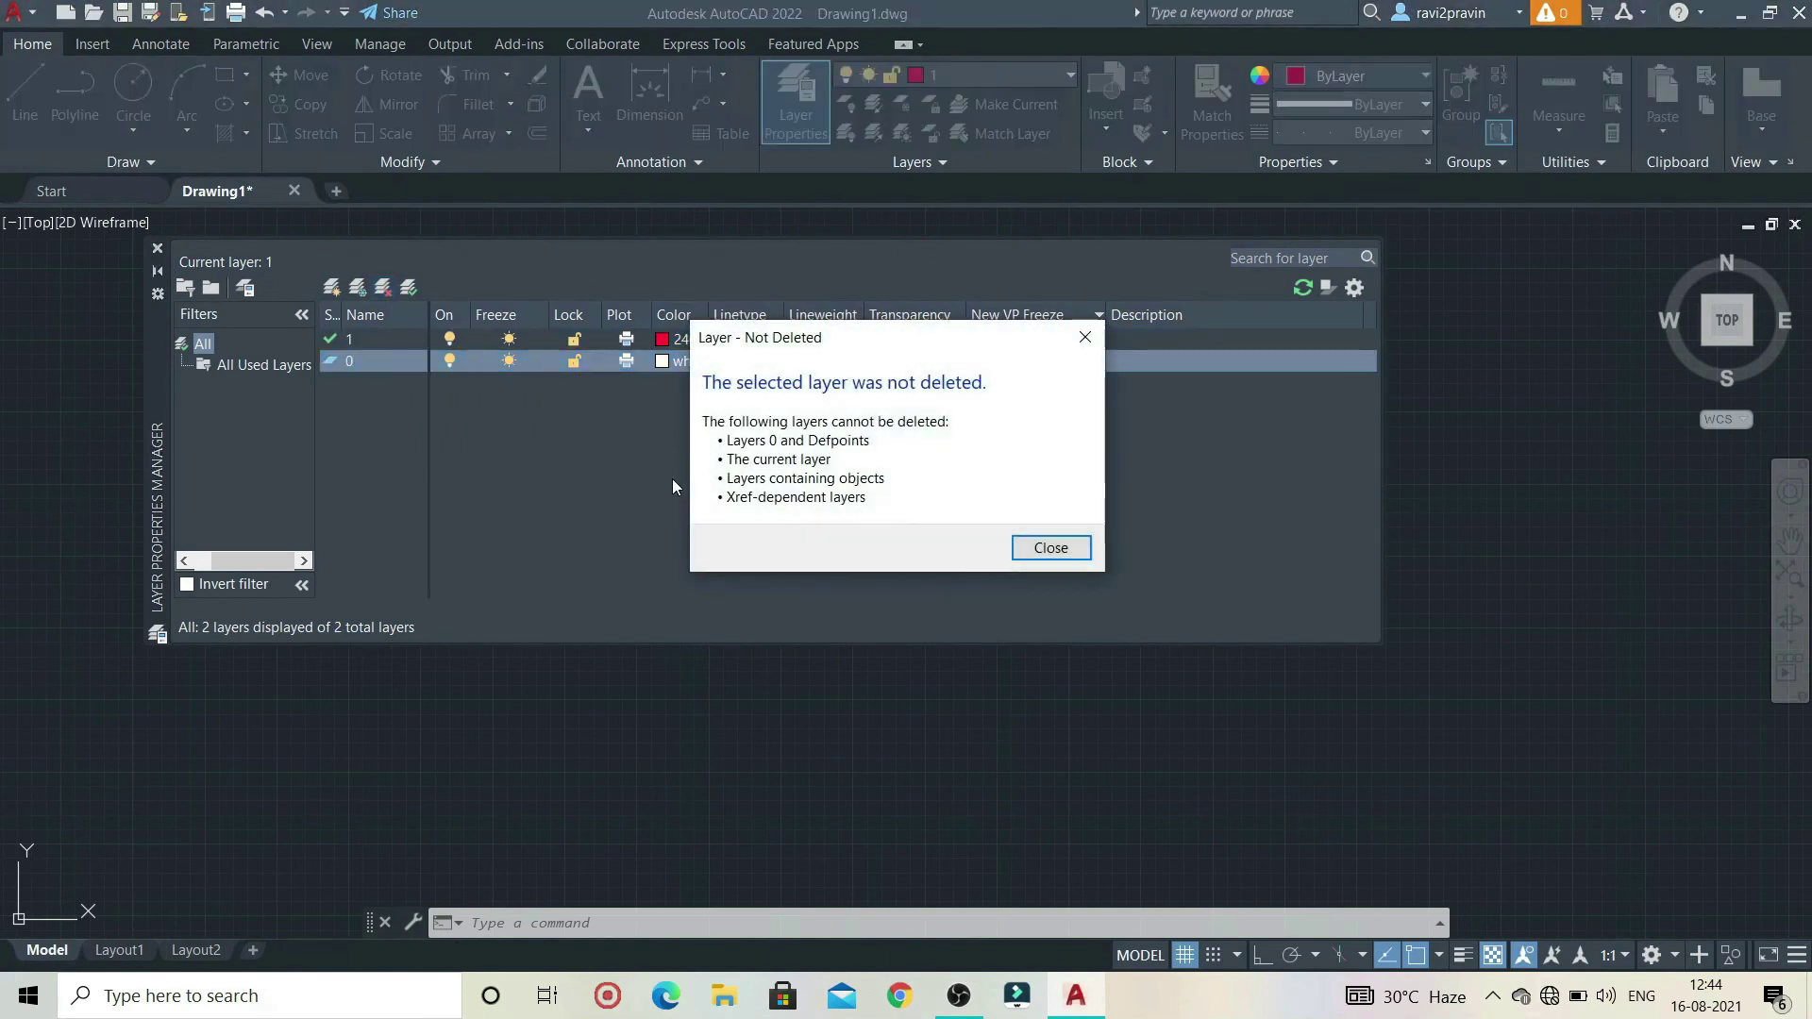
left_click(1025, 550)
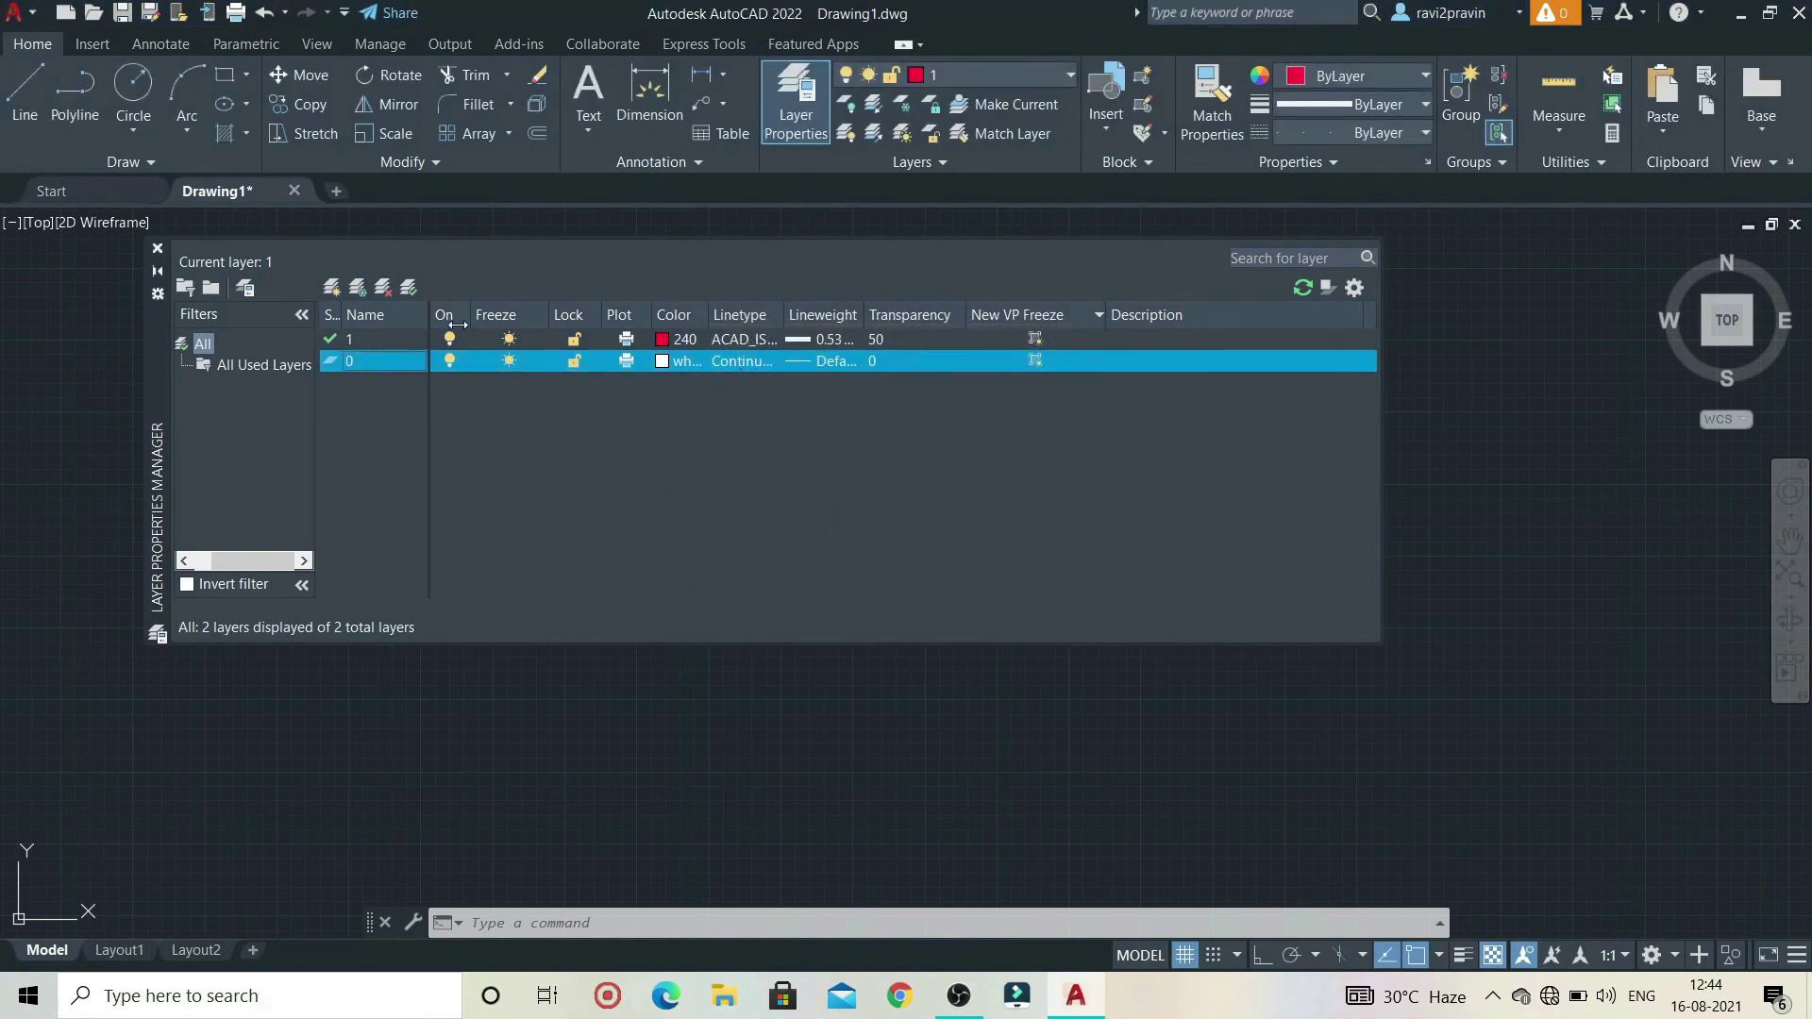
- Make layer 0 the current layer and delete layer 1
left_click(400, 340)
left_click(398, 356)
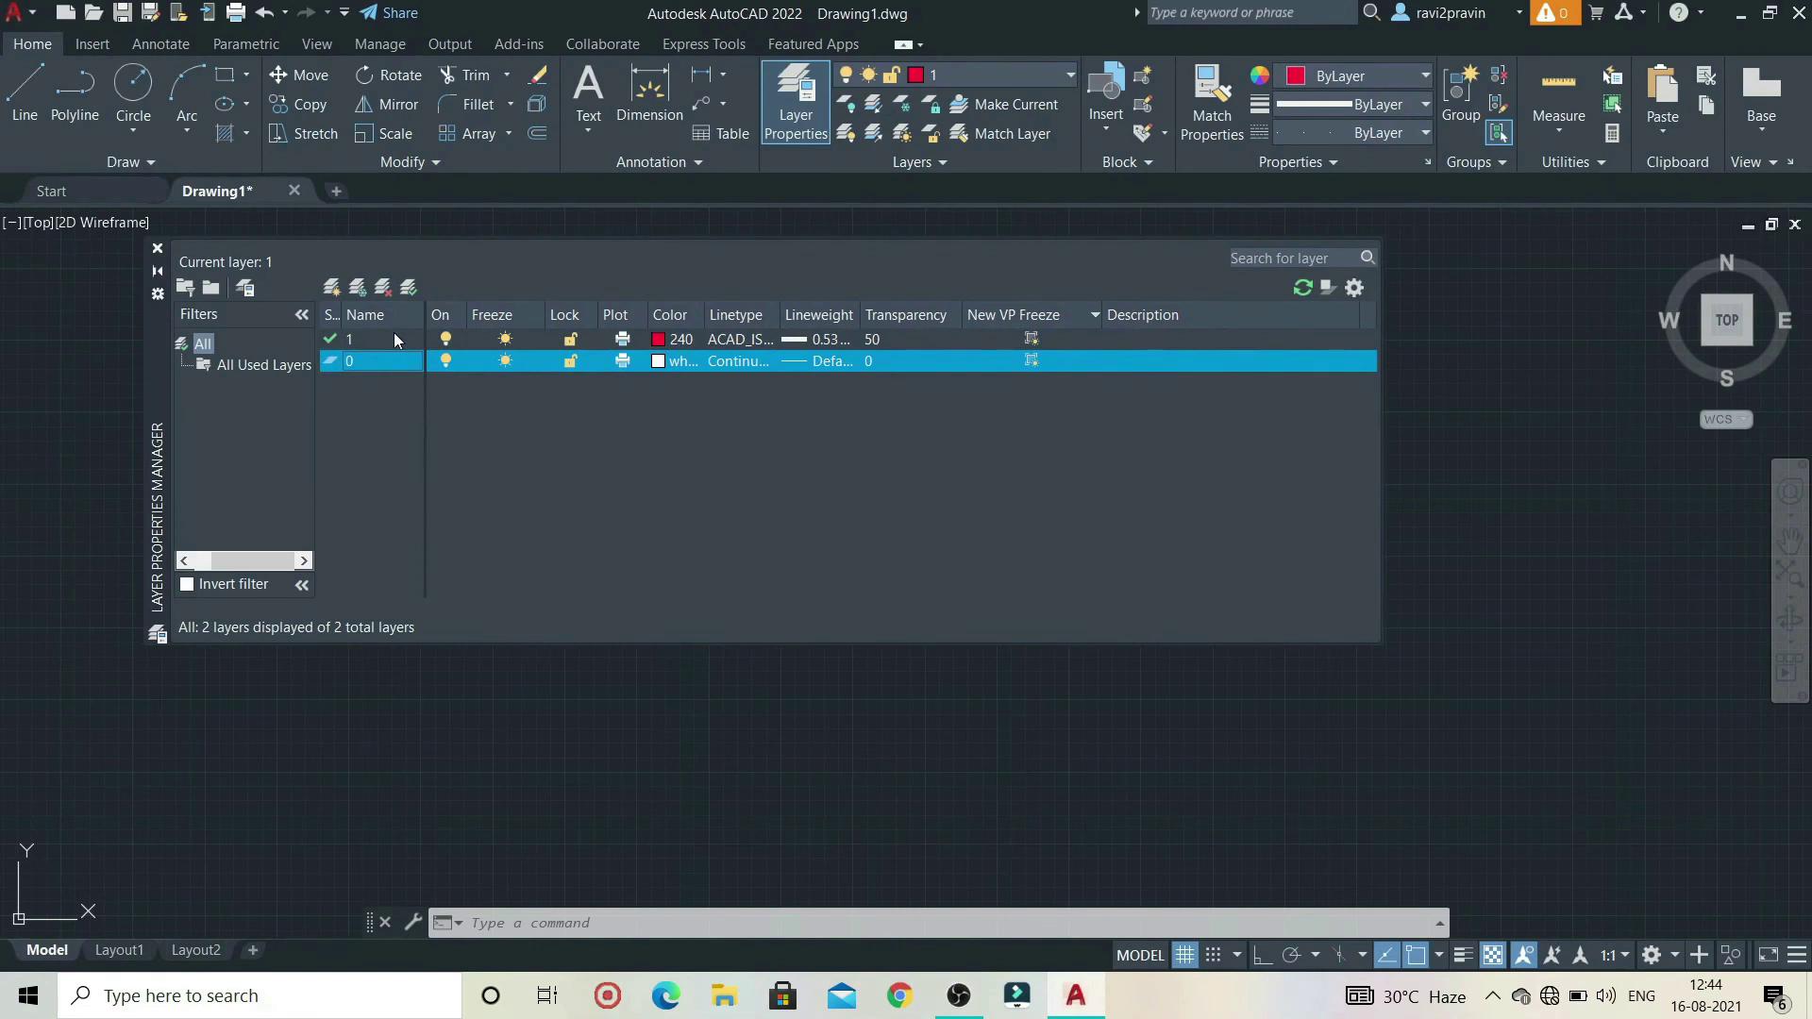
left_click(410, 287)
left_click(405, 338)
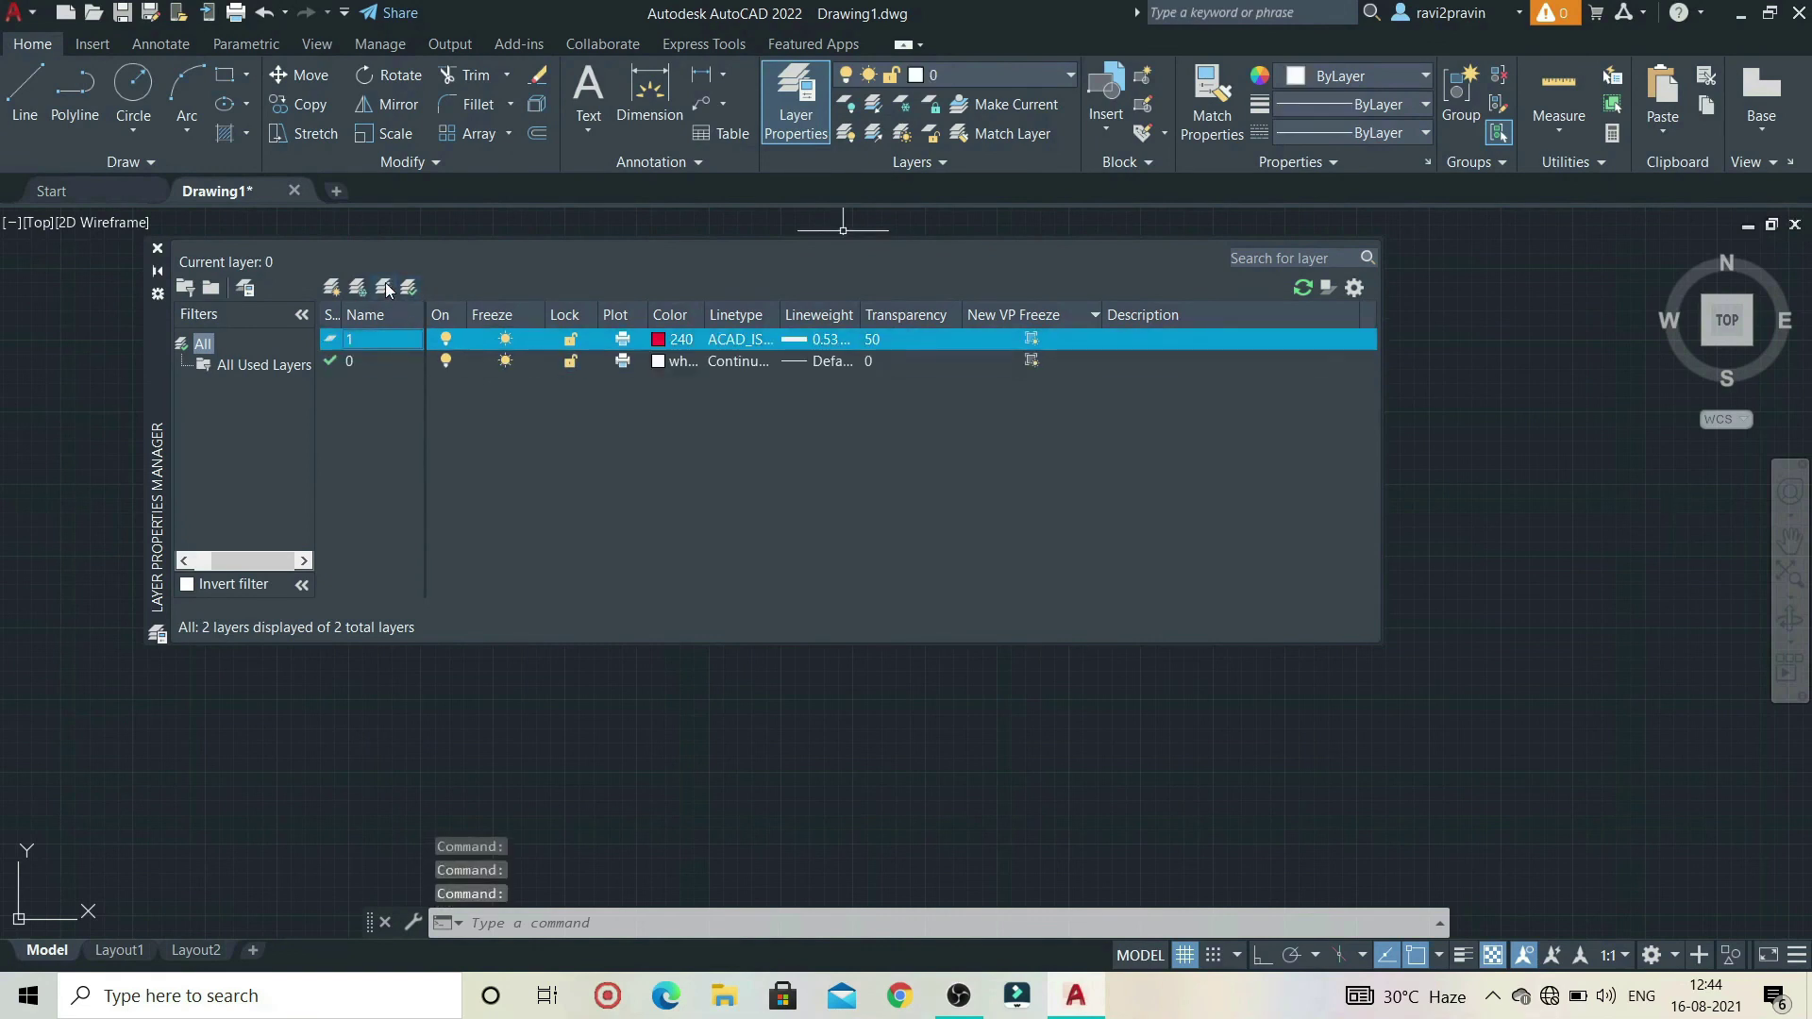
left_click(382, 287)
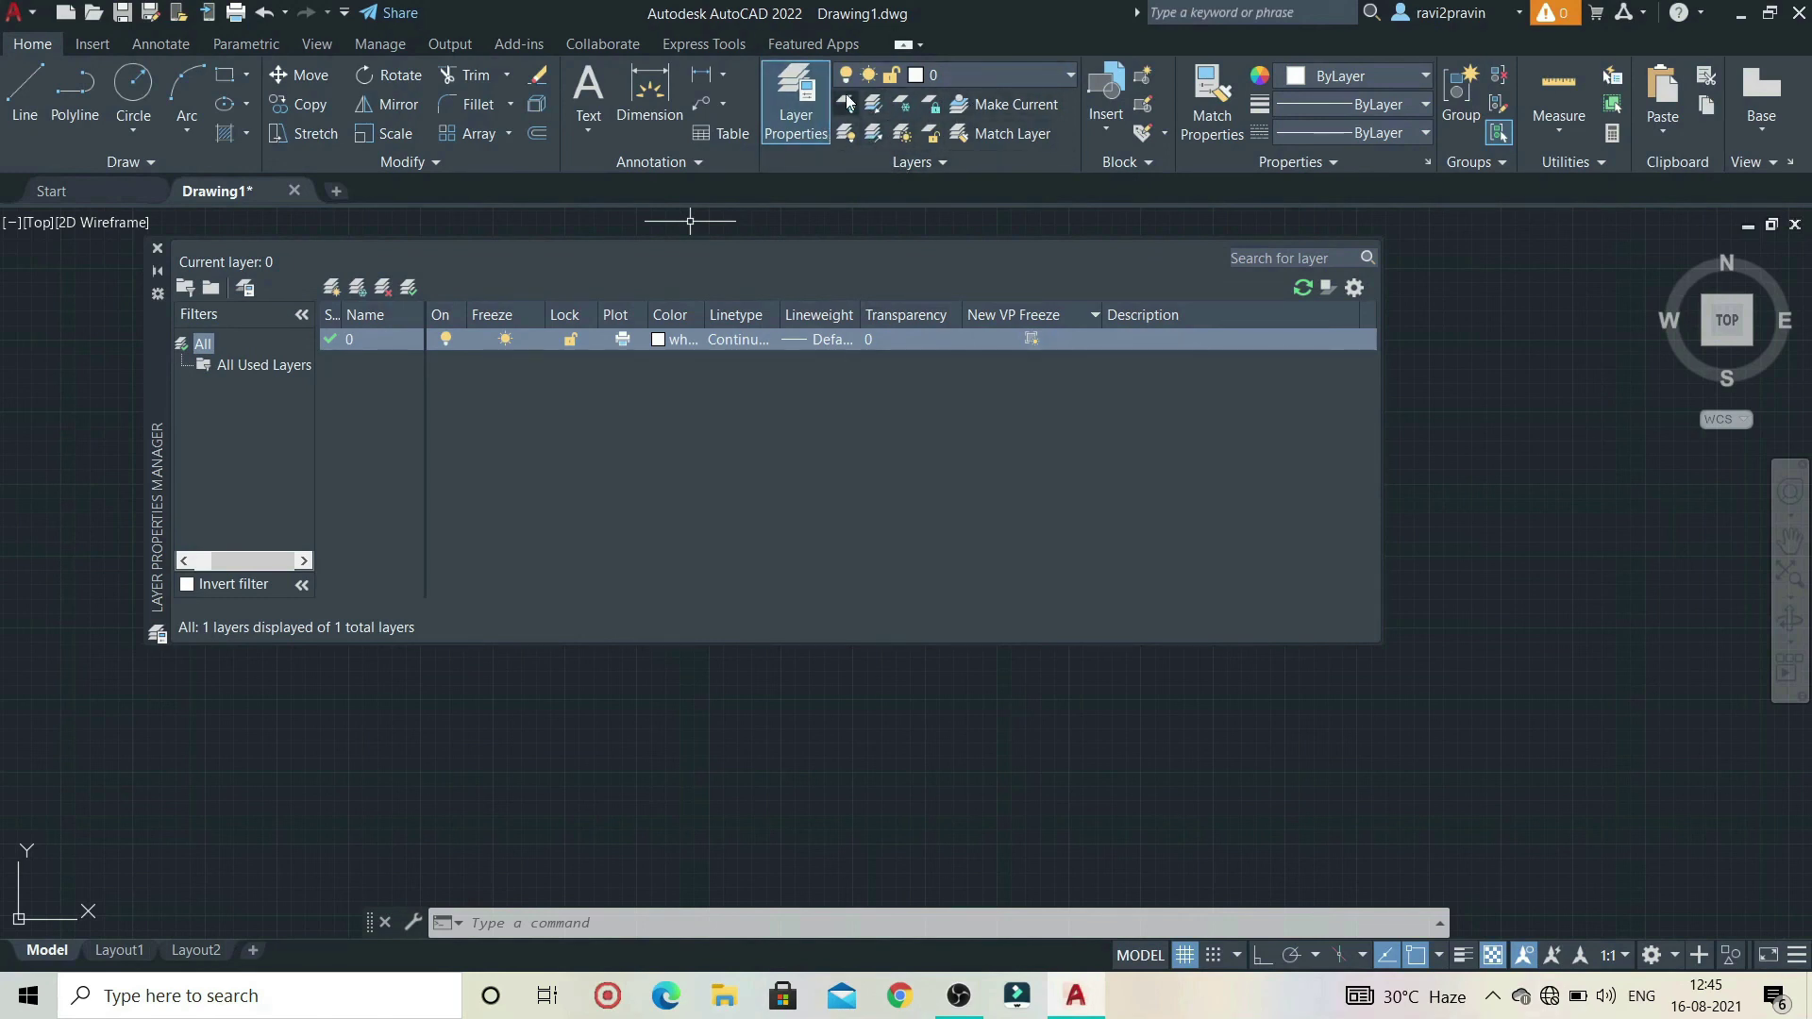
- Check which layers are available for selection and close the Layer Properties Manager
left_click(1047, 72)
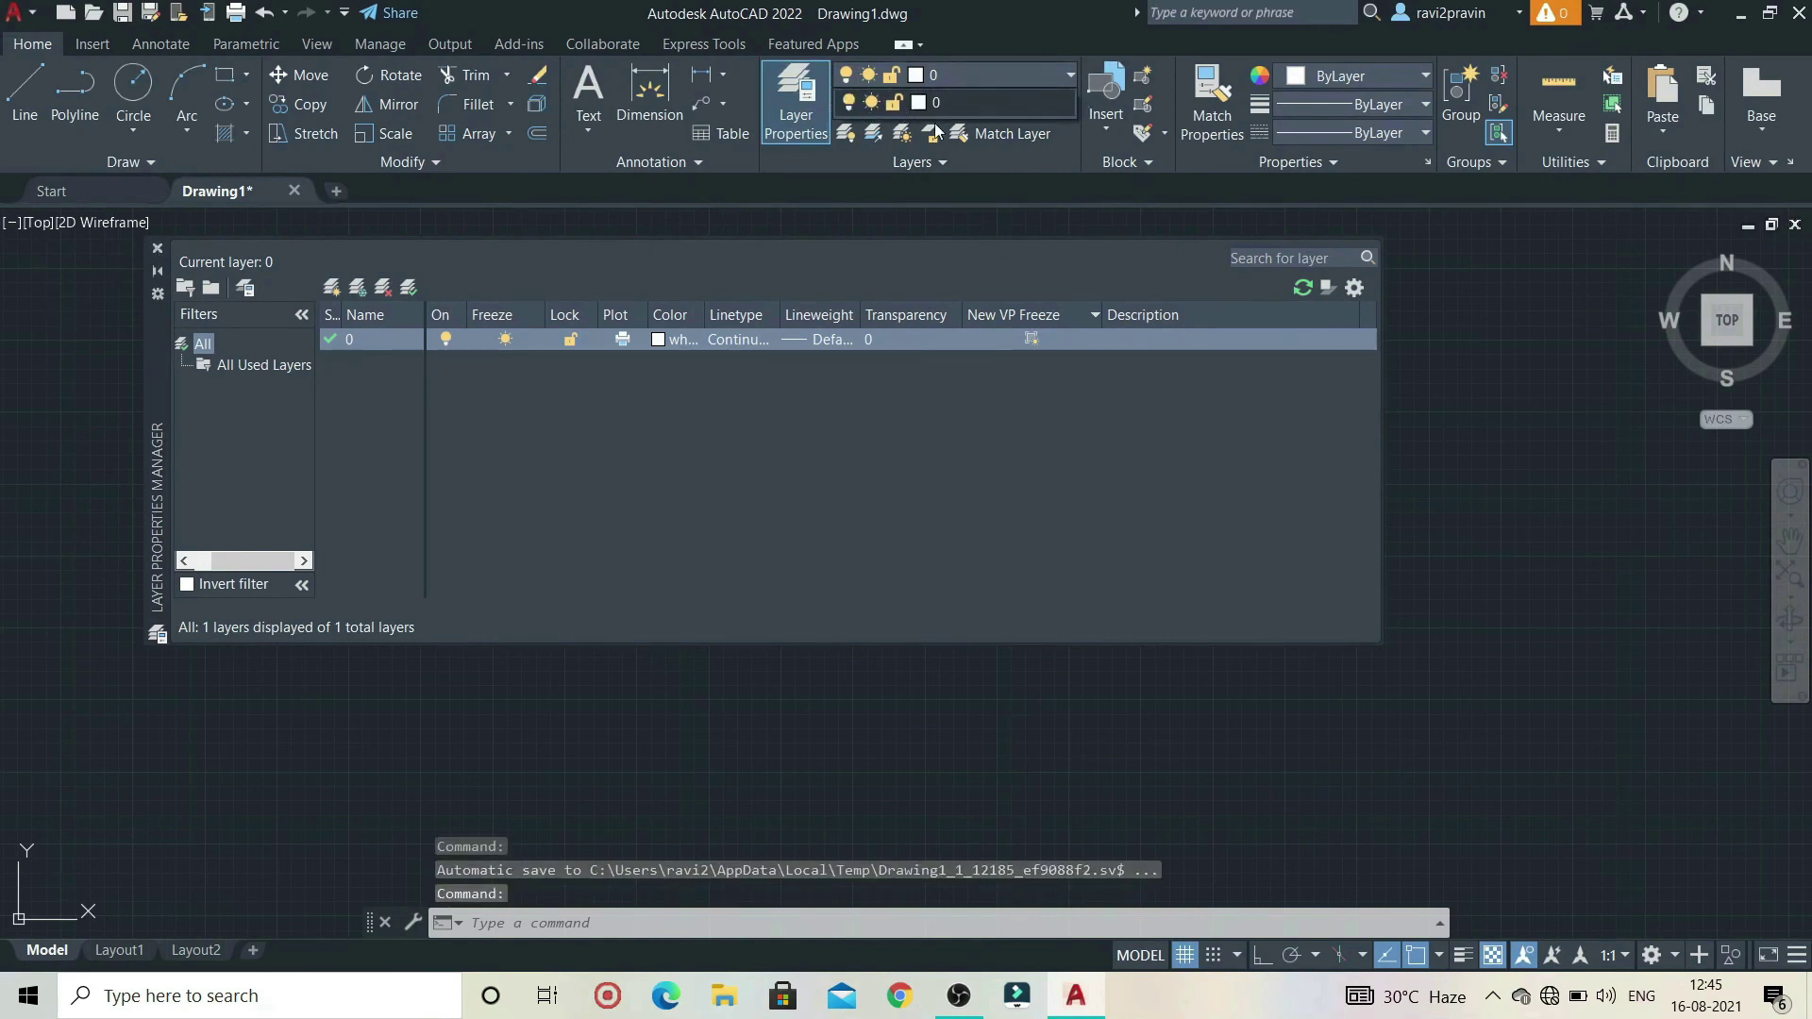
left_click(1072, 77)
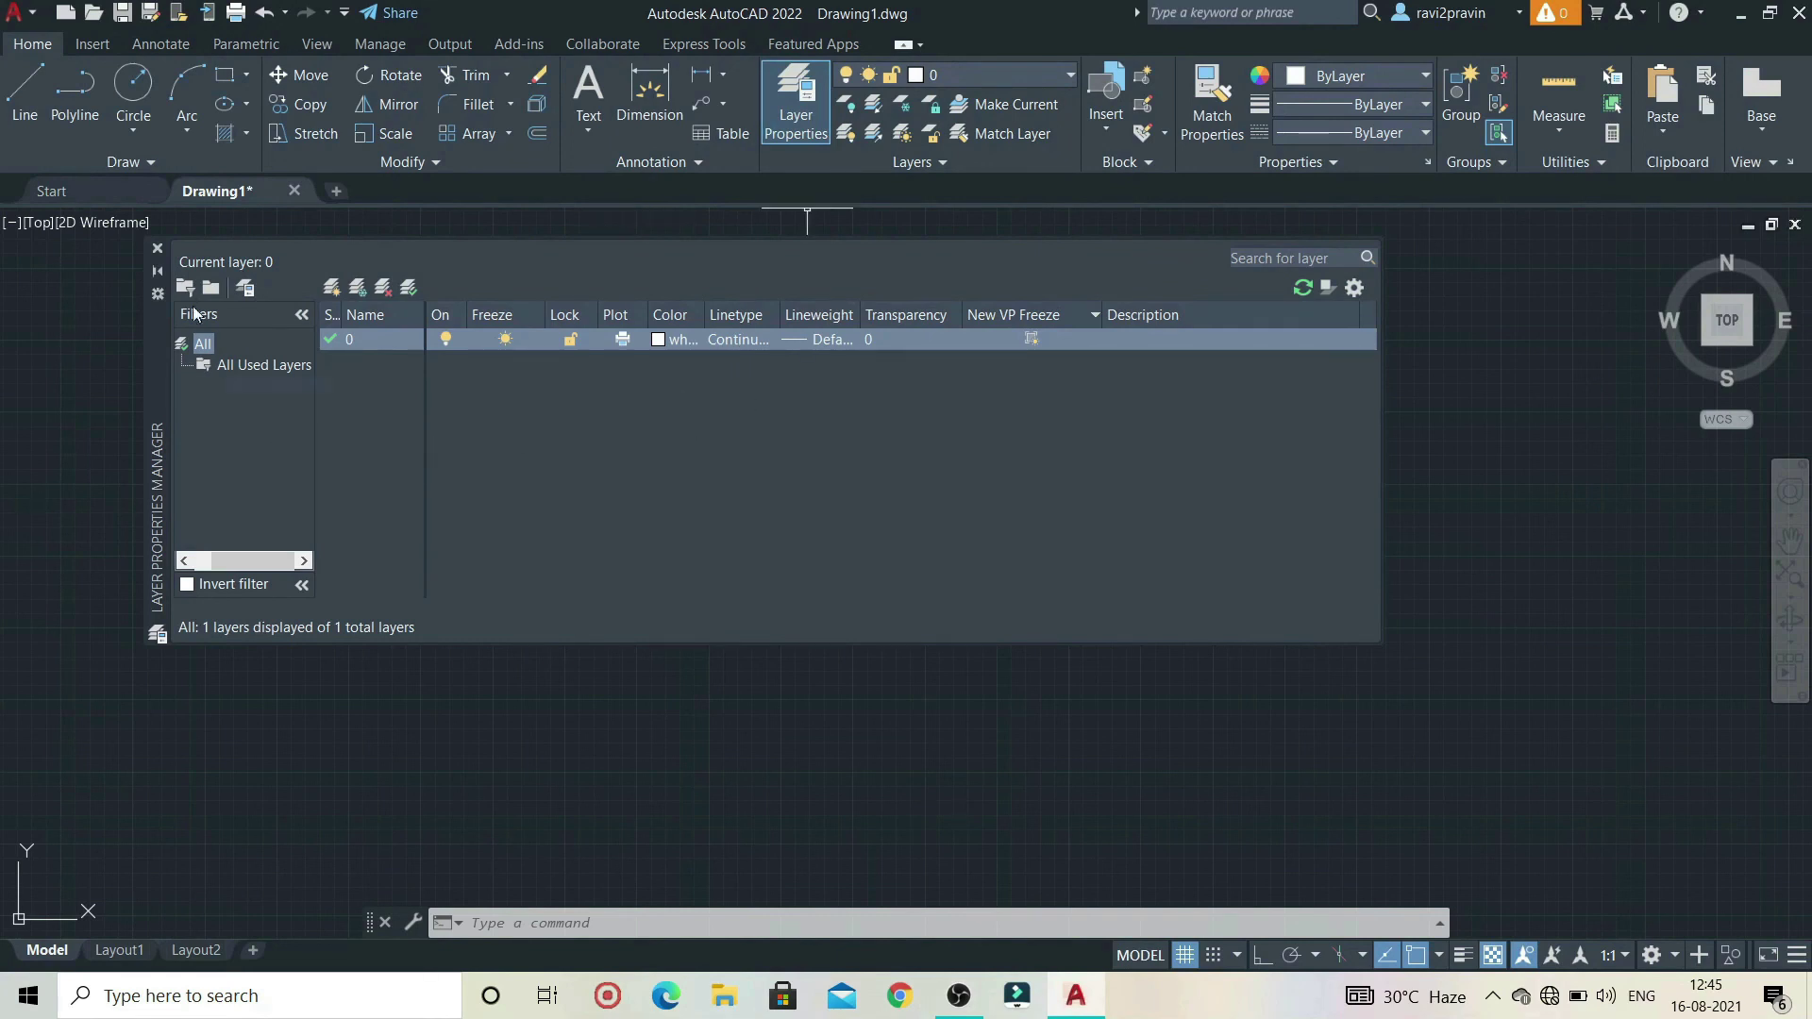
left_click(159, 248)
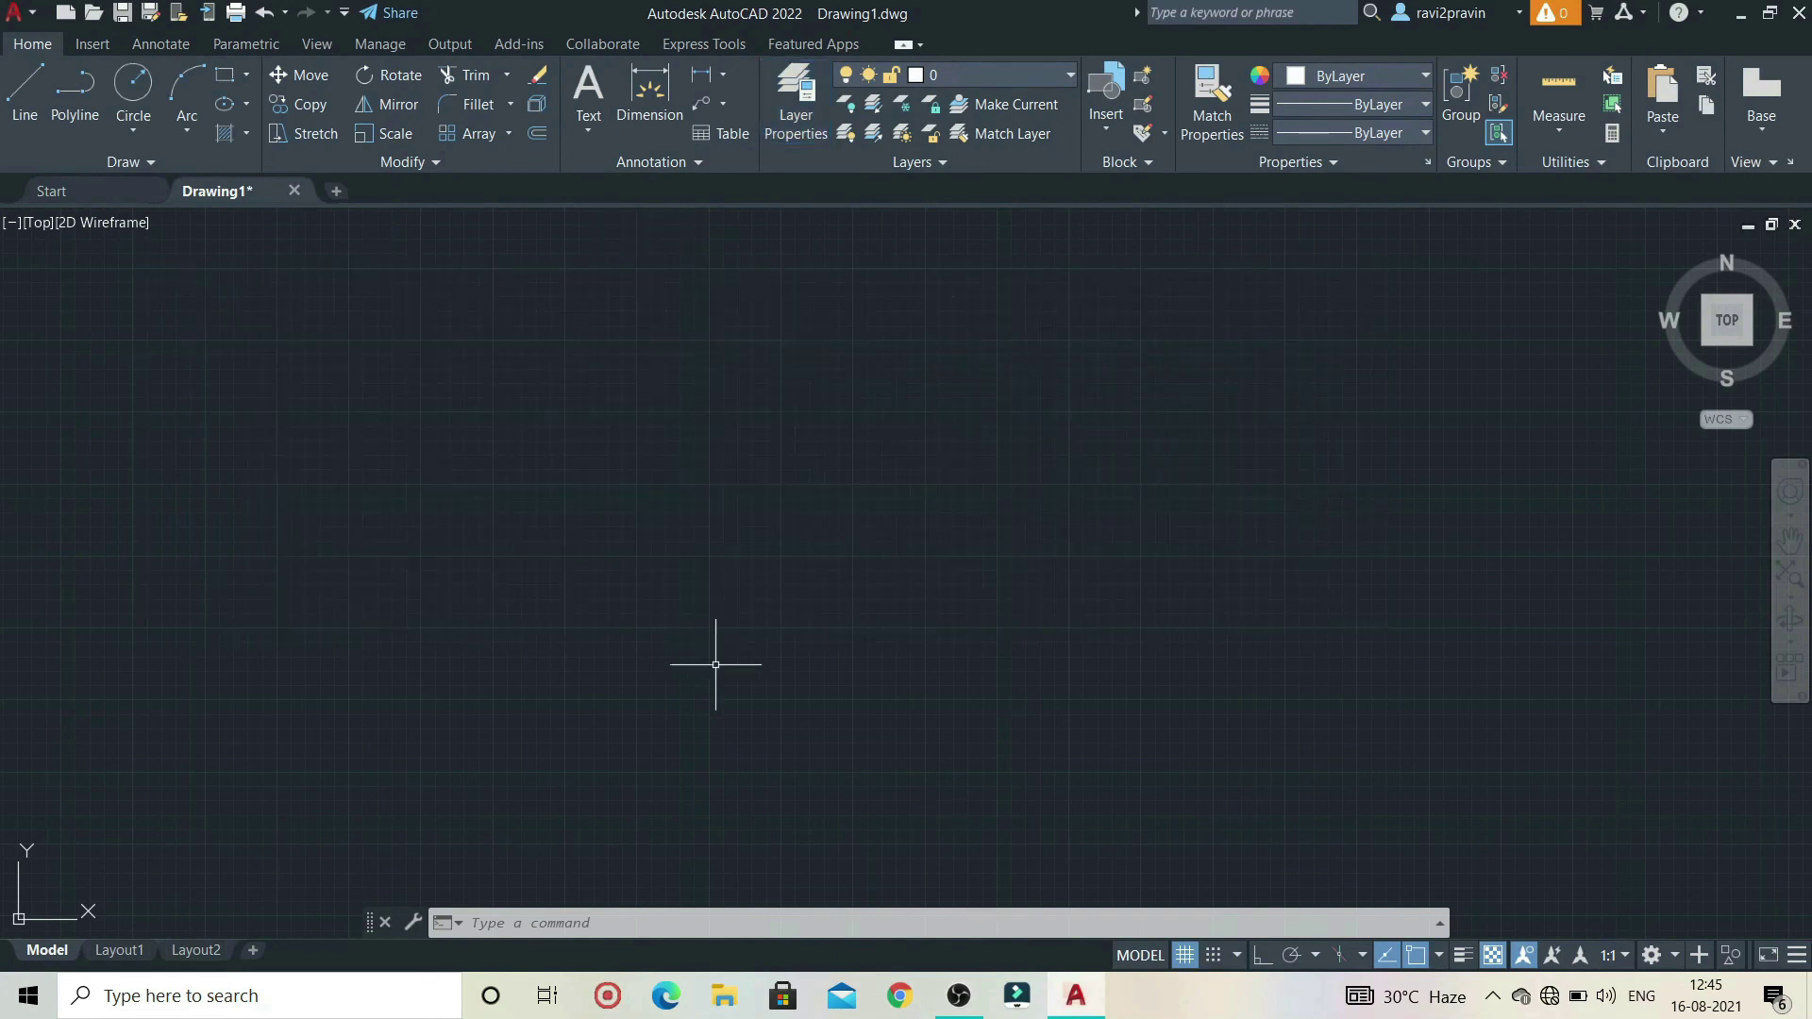